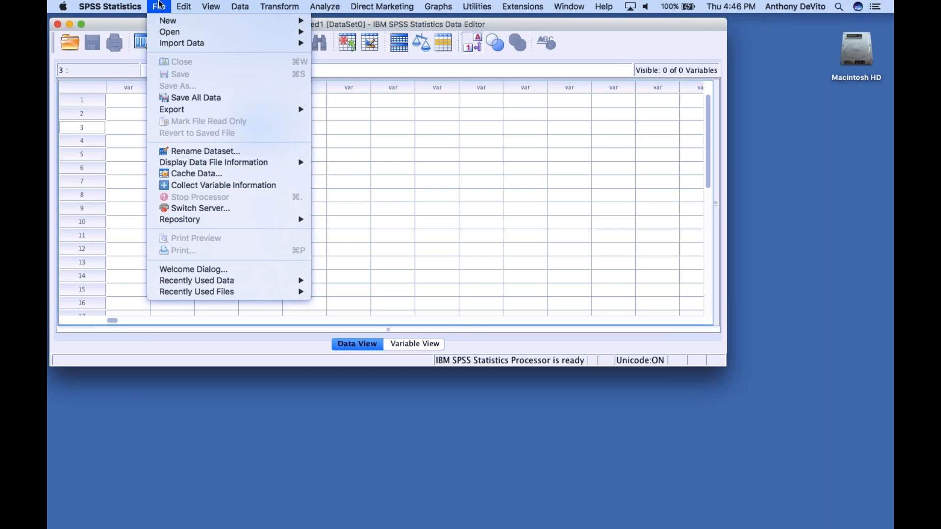
Step: Open NCBIRTH800mod(1).sav from the Desktop with string widths set to the minimum required, and move its data window to the screen's upper-left corner
{"action": "mouse_move", "coordinate": [167, 36]}
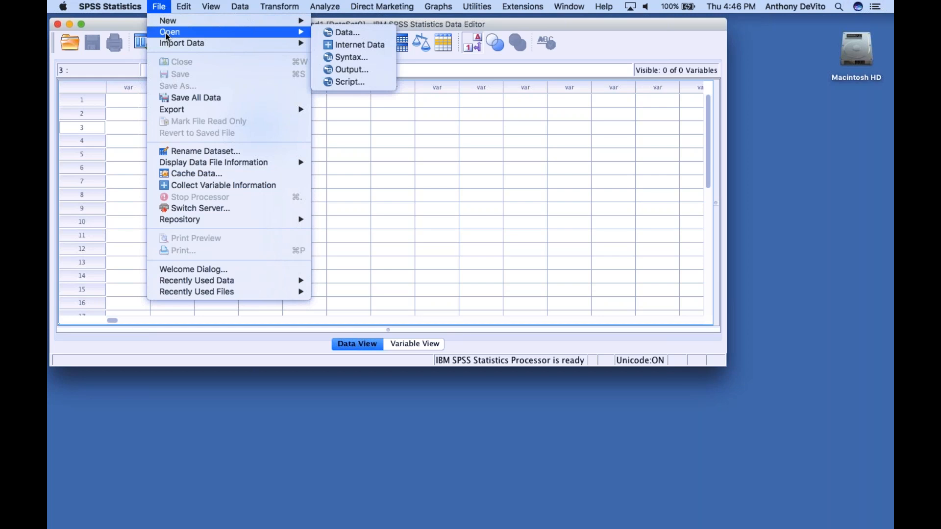
{"action": "left_click", "coordinate": [335, 33]}
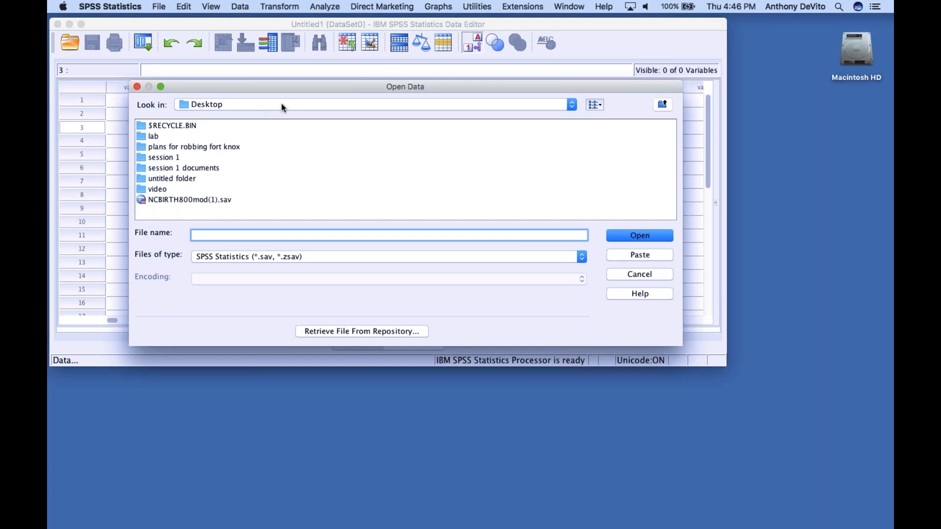
{"action": "left_click", "coordinate": [185, 200]}
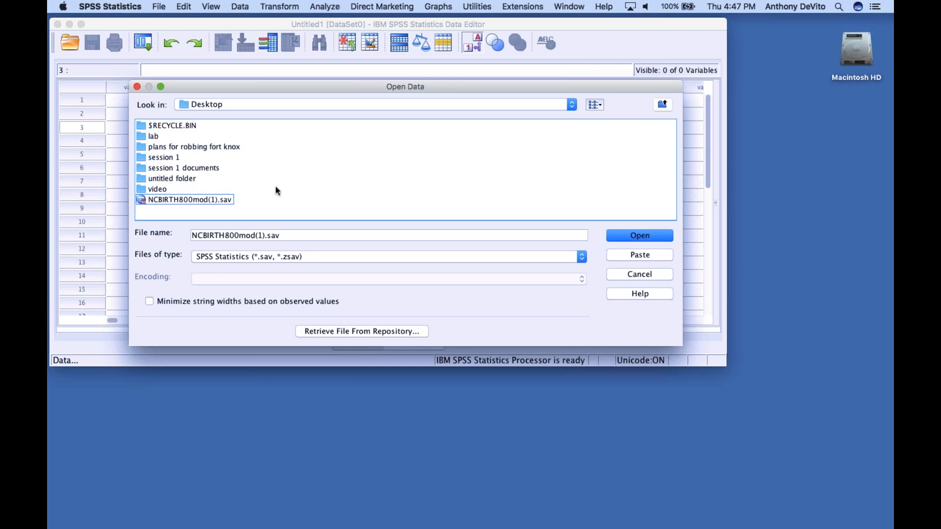
{"action": "left_click", "coordinate": [142, 200]}
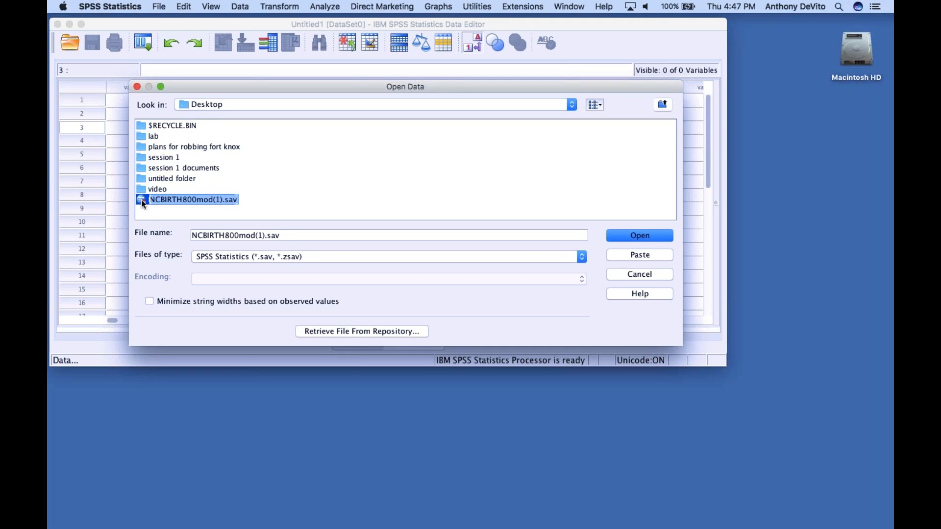
{"action": "left_click", "coordinate": [627, 238]}
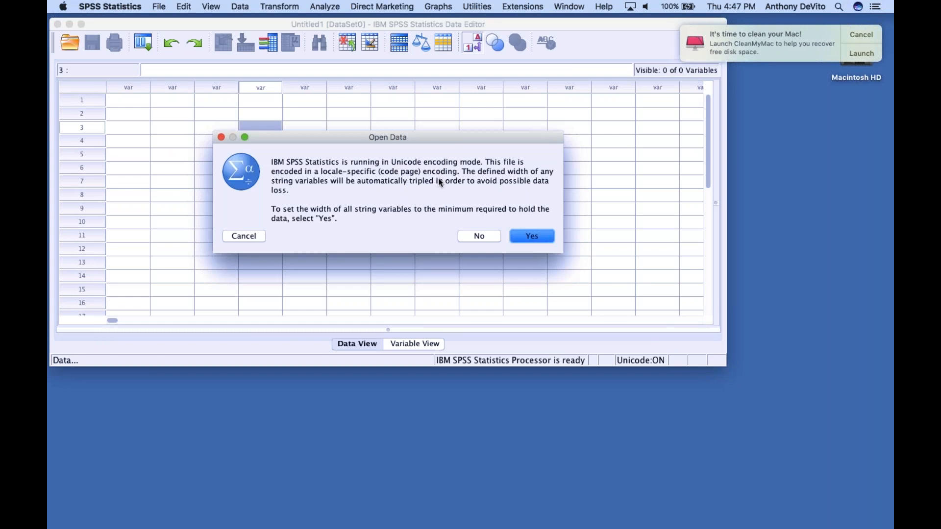
{"action": "left_click", "coordinate": [528, 236]}
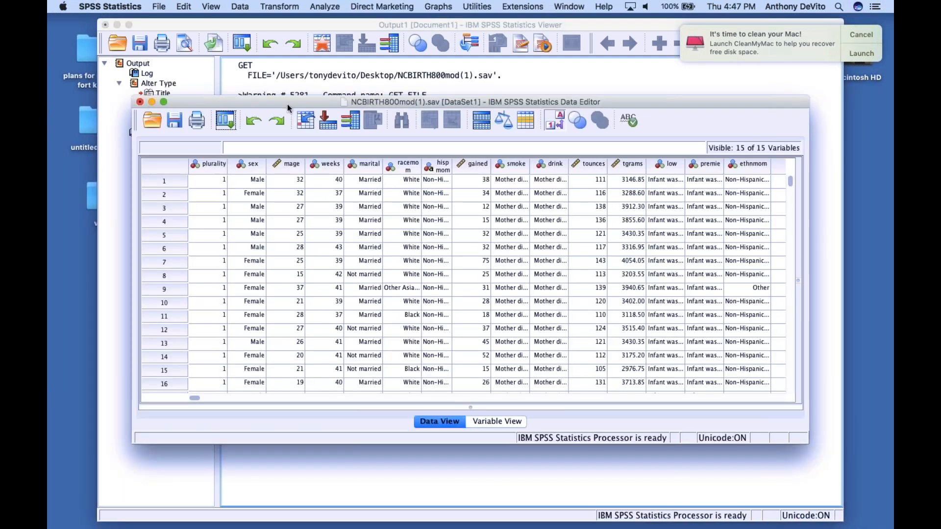
{"action": "left_click_drag", "start_coordinate": [281, 104], "coordinate": [216, 33]}
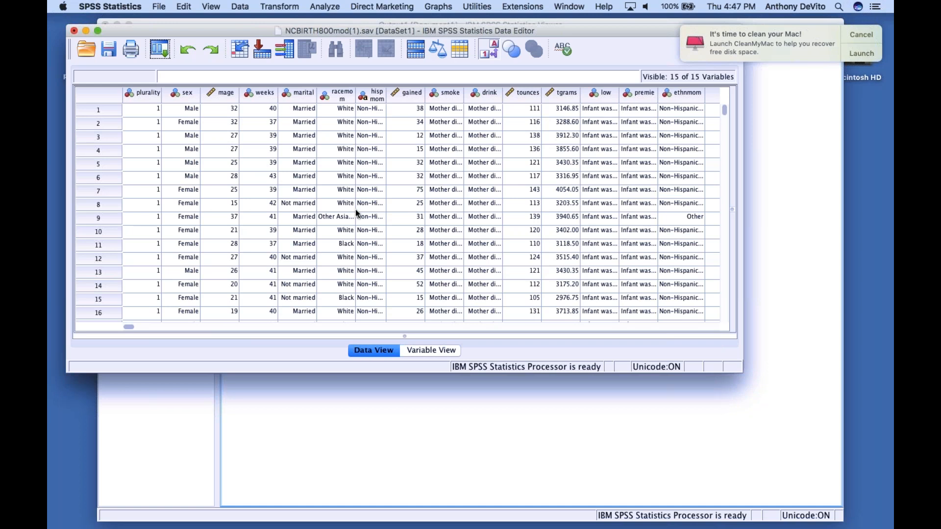
{"action": "left_click_drag", "start_coordinate": [231, 31], "coordinate": [220, 20]}
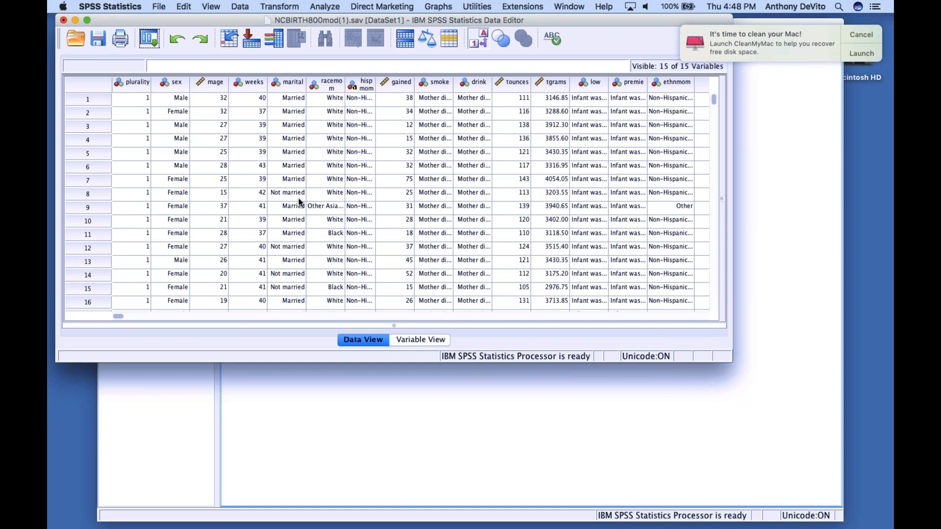
Step: Check the program's version in its About information and close it
{"action": "left_click", "coordinate": [111, 6]}
{"action": "left_click", "coordinate": [126, 19]}
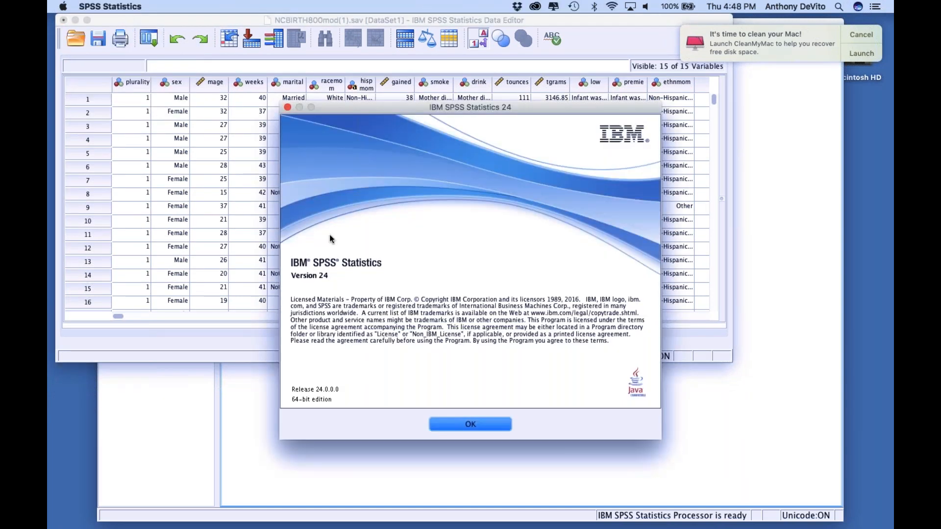
{"action": "left_click", "coordinate": [287, 107]}
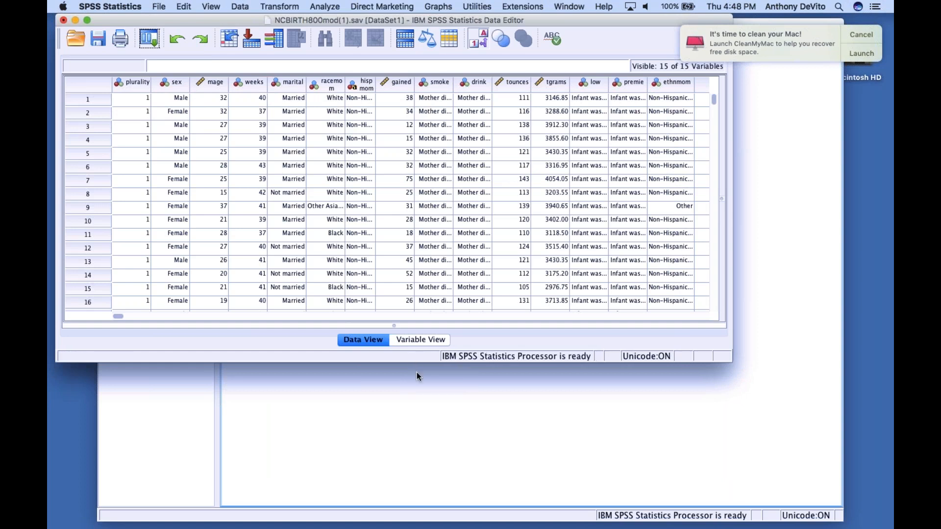
Step: Highlight the rows of cases 1, 2 and 3 one after another, returning to case 1
{"action": "left_click", "coordinate": [83, 102]}
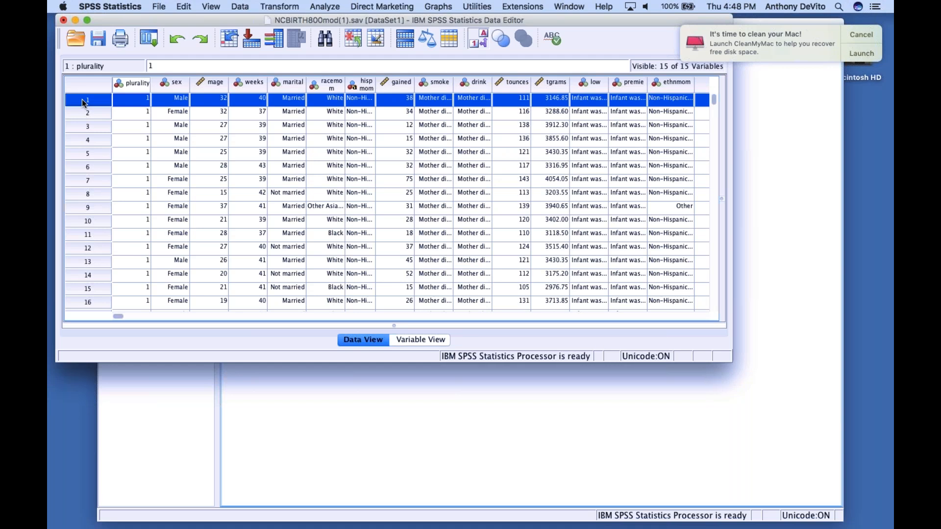
{"action": "left_click", "coordinate": [86, 112]}
{"action": "left_click", "coordinate": [91, 126]}
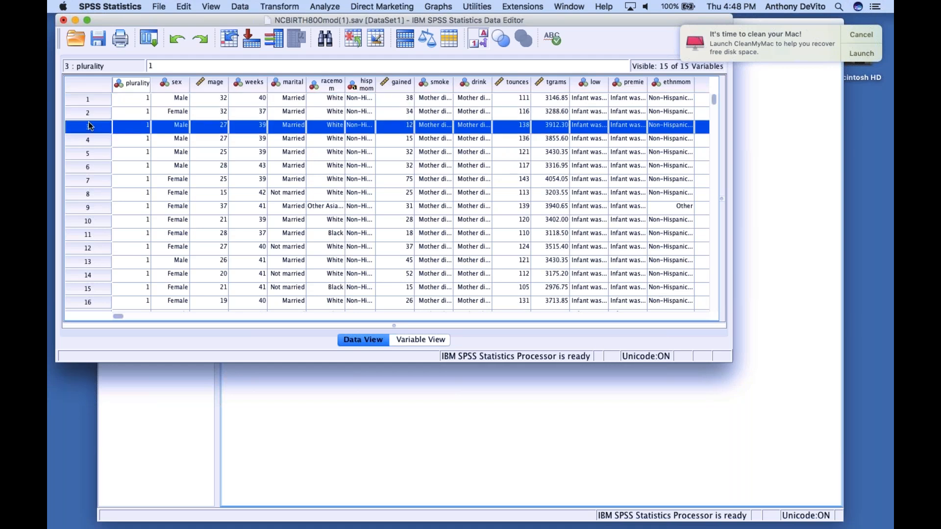
{"action": "left_click", "coordinate": [93, 100]}
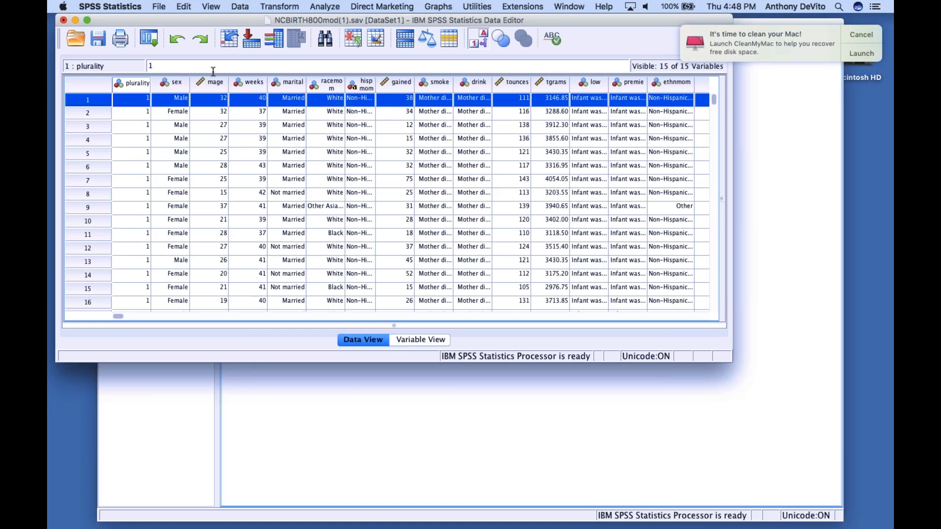
Step: Look through the first 30 or so cases and examine the variable descriptions of the mage and racemom columns
{"action": "mouse_move", "coordinate": [223, 86]}
{"action": "scroll", "coordinate": [329, 223], "scroll_direction": "down", "scroll_amount": 3}
{"action": "scroll", "coordinate": [329, 223], "scroll_direction": "down", "scroll_amount": 5}
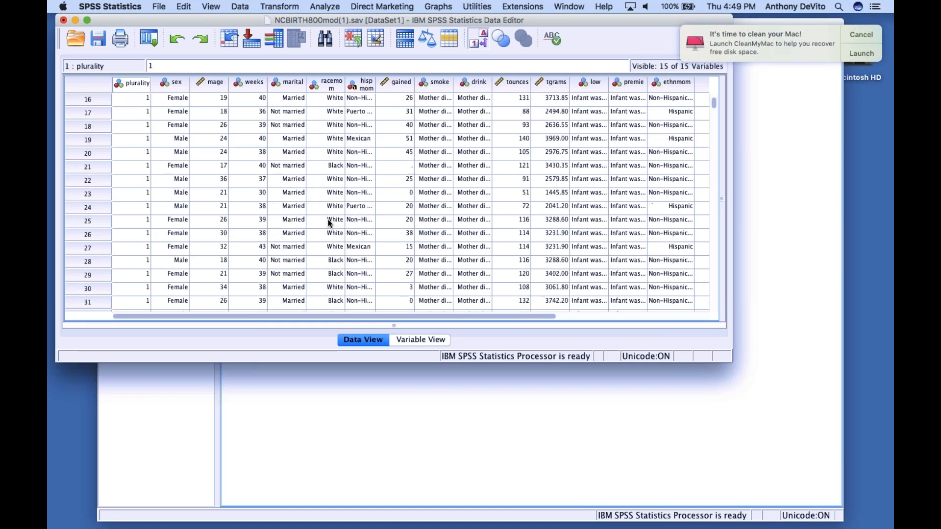
{"action": "scroll", "coordinate": [328, 223], "scroll_direction": "up", "scroll_amount": 8}
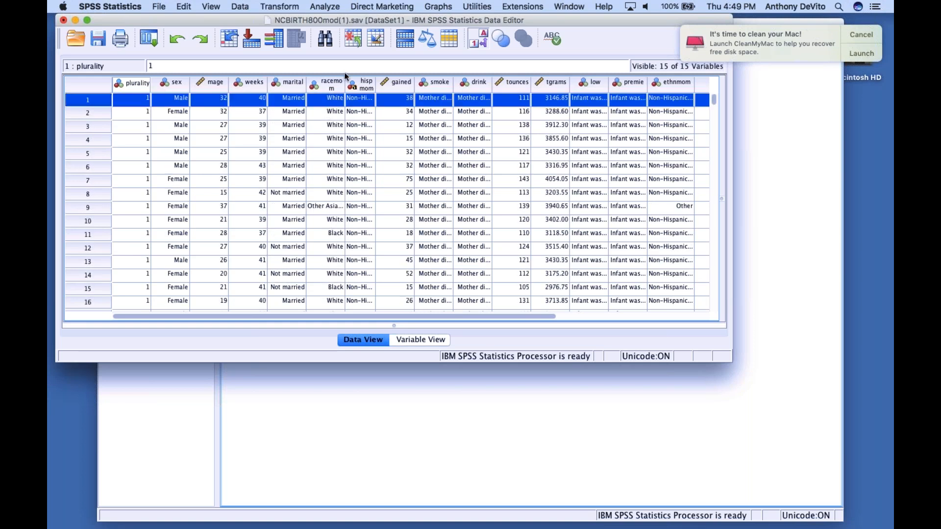
{"action": "mouse_move", "coordinate": [327, 88]}
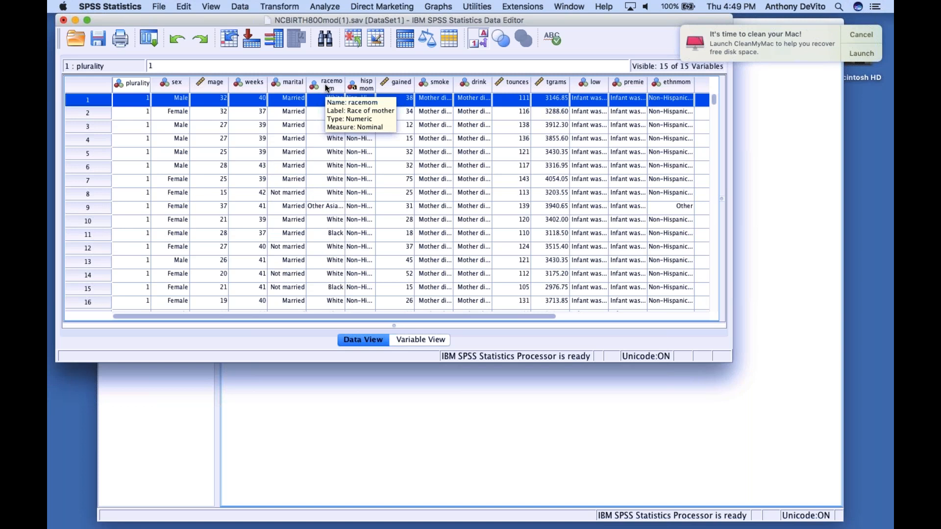
{"action": "mouse_move", "coordinate": [358, 80]}
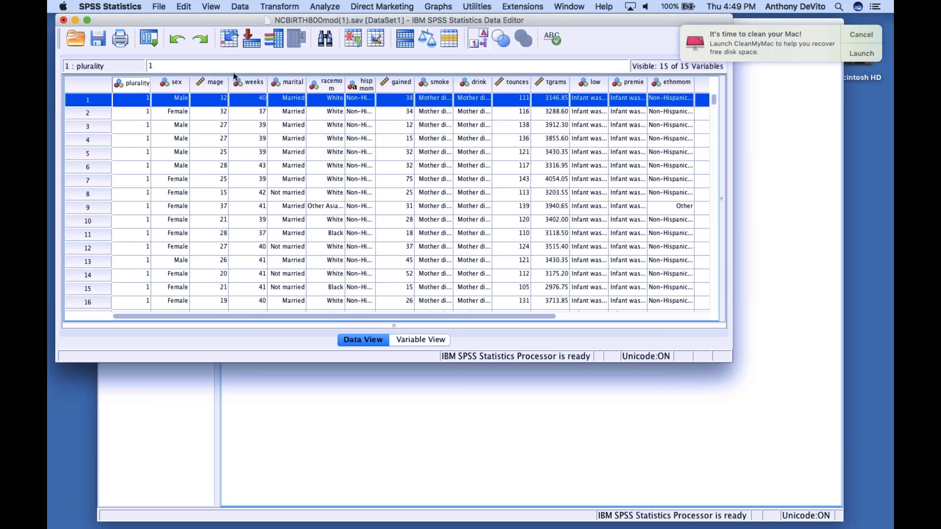
Step: Turn the value labels off and on again twice to compare the numeric codes with their labels
{"action": "left_click", "coordinate": [209, 6]}
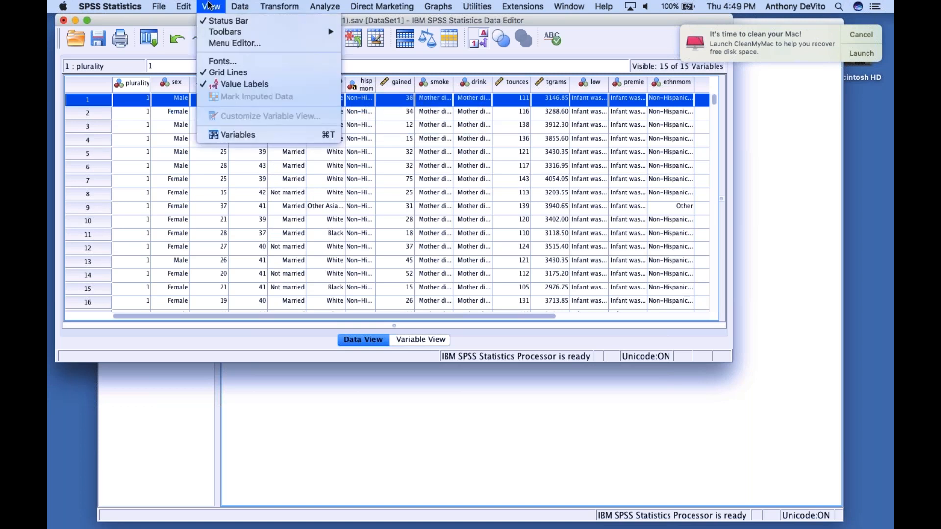
{"action": "left_click", "coordinate": [236, 84]}
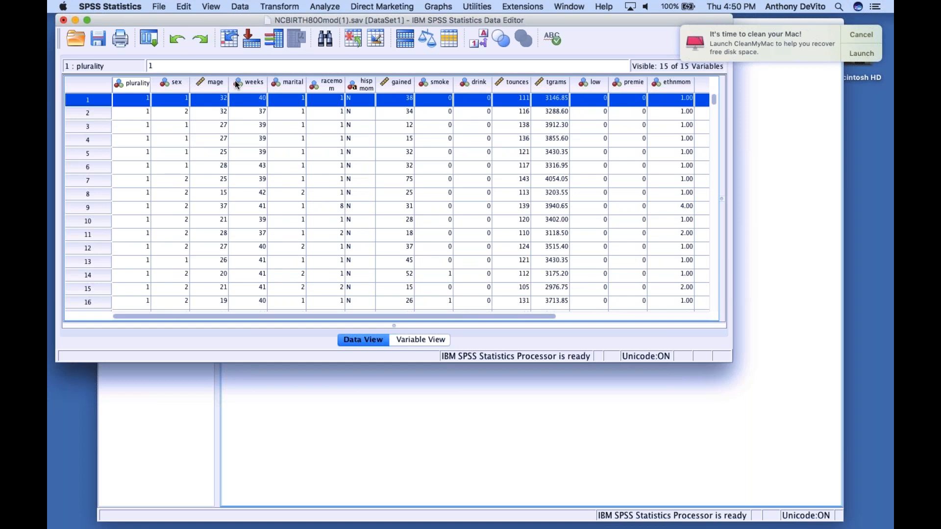
{"action": "left_click", "coordinate": [212, 6]}
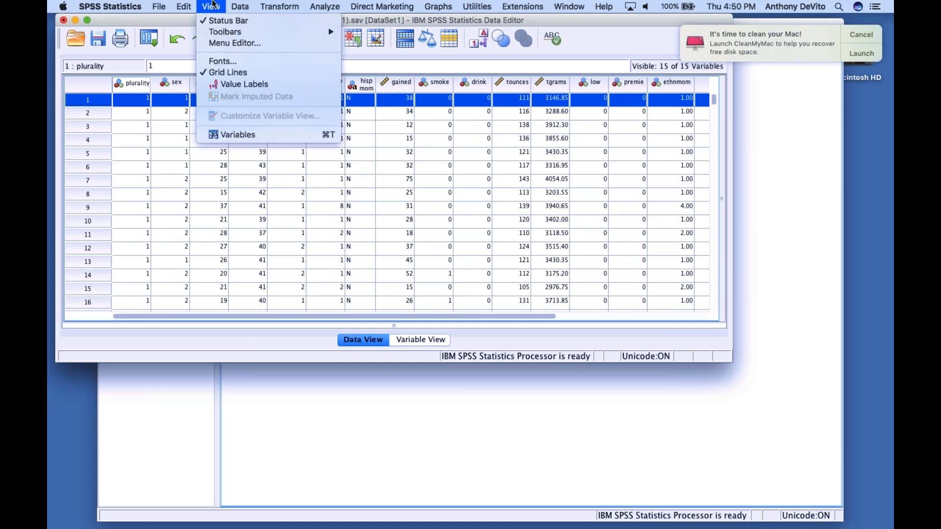
{"action": "left_click", "coordinate": [221, 84]}
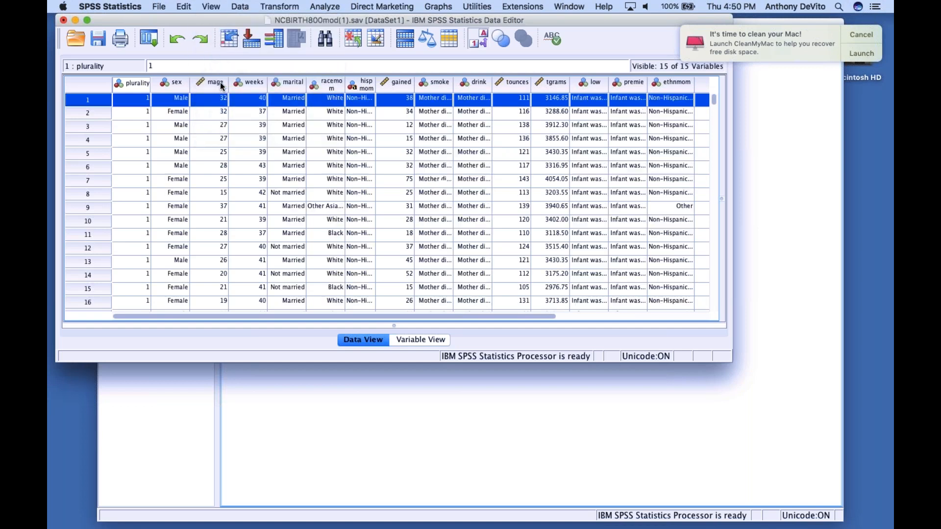
{"action": "left_click", "coordinate": [212, 5]}
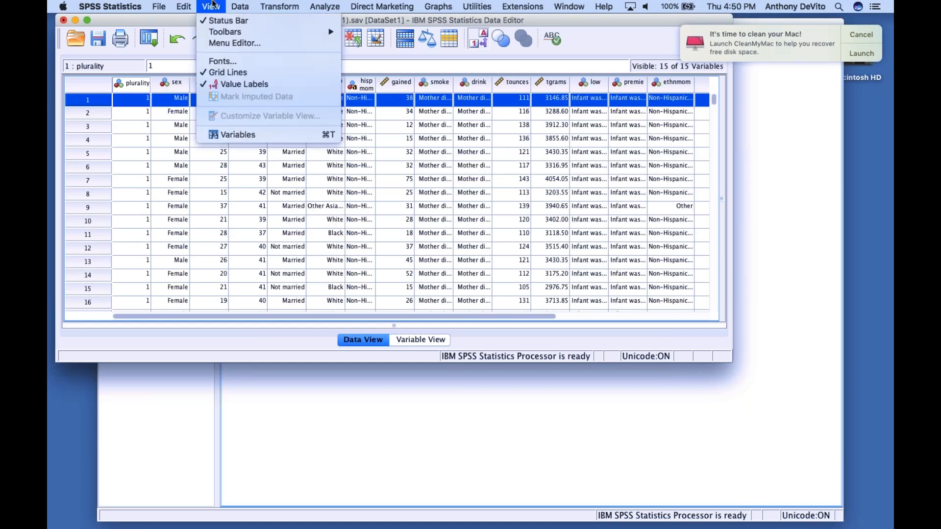
{"action": "left_click", "coordinate": [216, 86]}
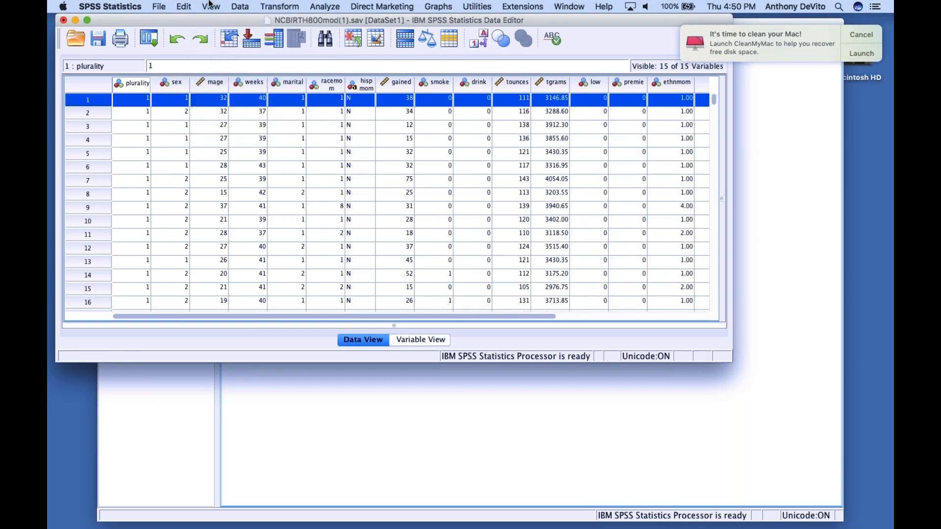
{"action": "left_click", "coordinate": [210, 6]}
{"action": "left_click", "coordinate": [219, 85]}
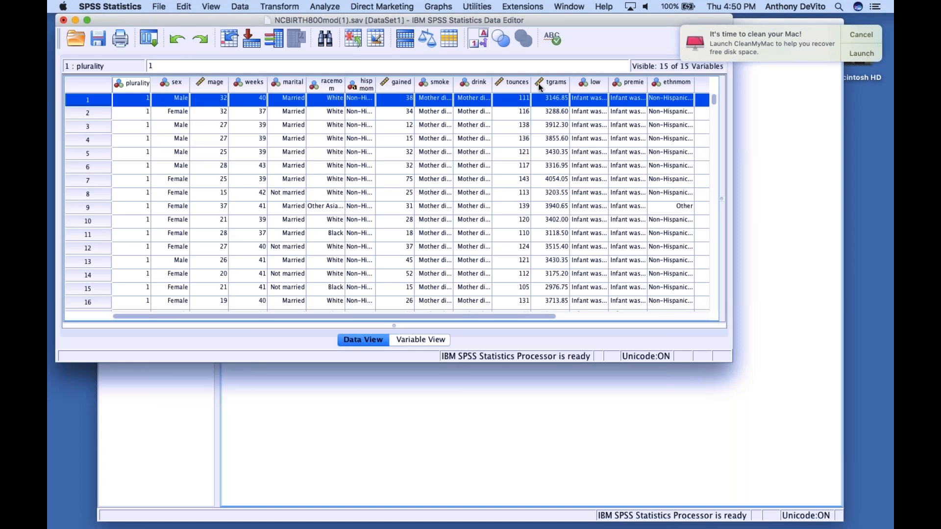
Step: Examine the drink, smoke, tounces, tgrams, low and premie variables by highlighting each column in turn
{"action": "left_click", "coordinate": [480, 83]}
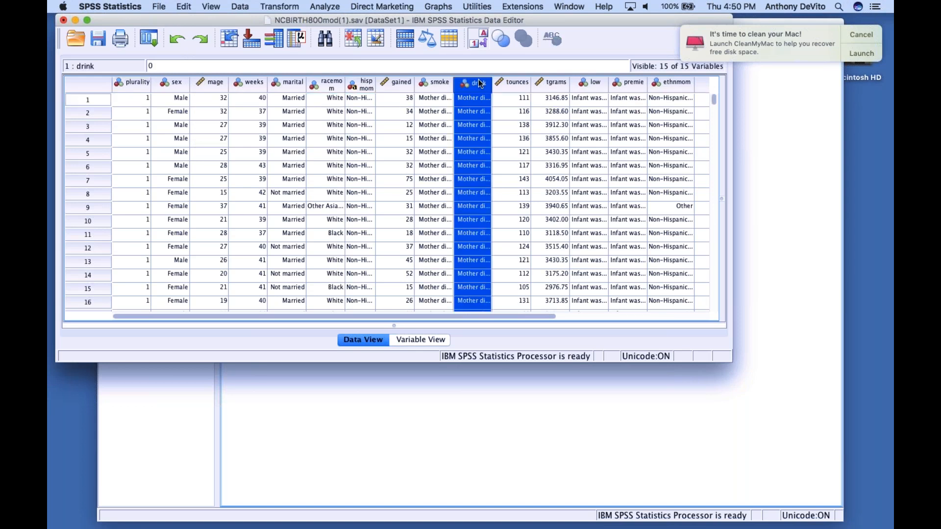
{"action": "left_click", "coordinate": [433, 83]}
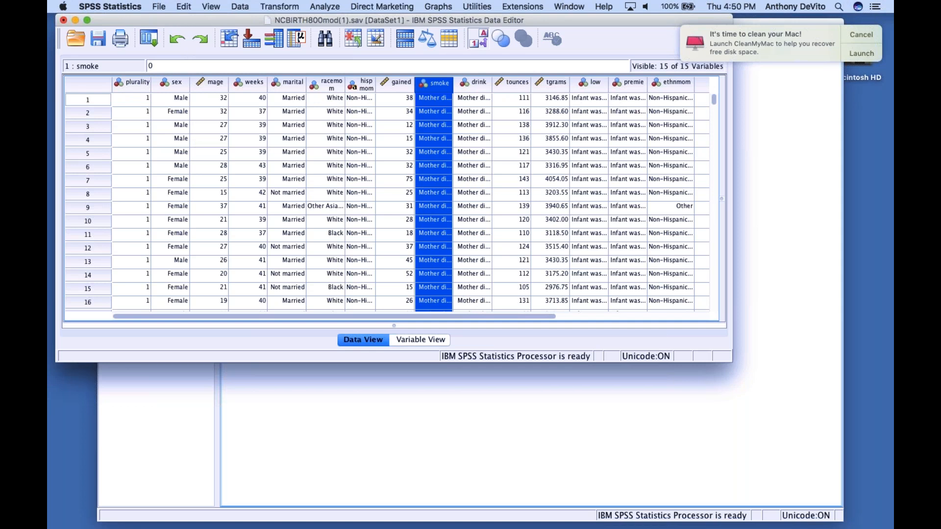
{"action": "left_click", "coordinate": [518, 84]}
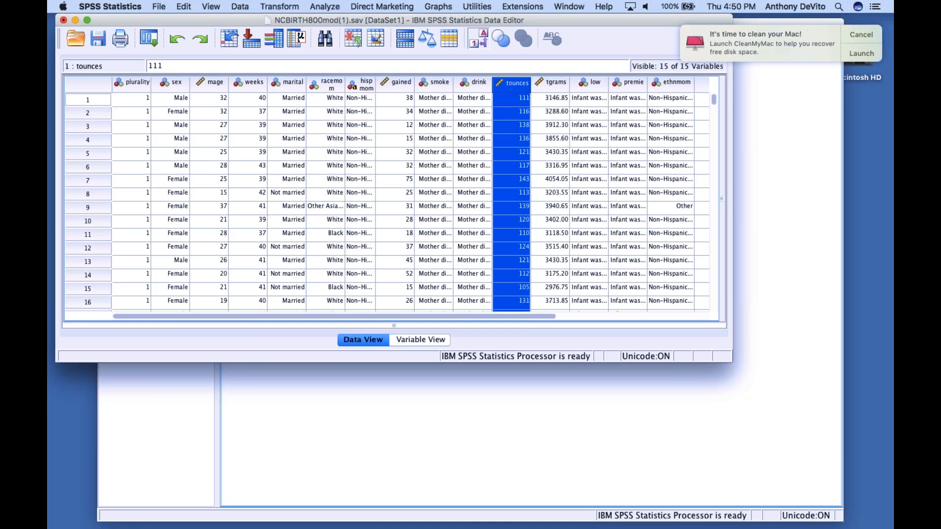
{"action": "left_click", "coordinate": [553, 84]}
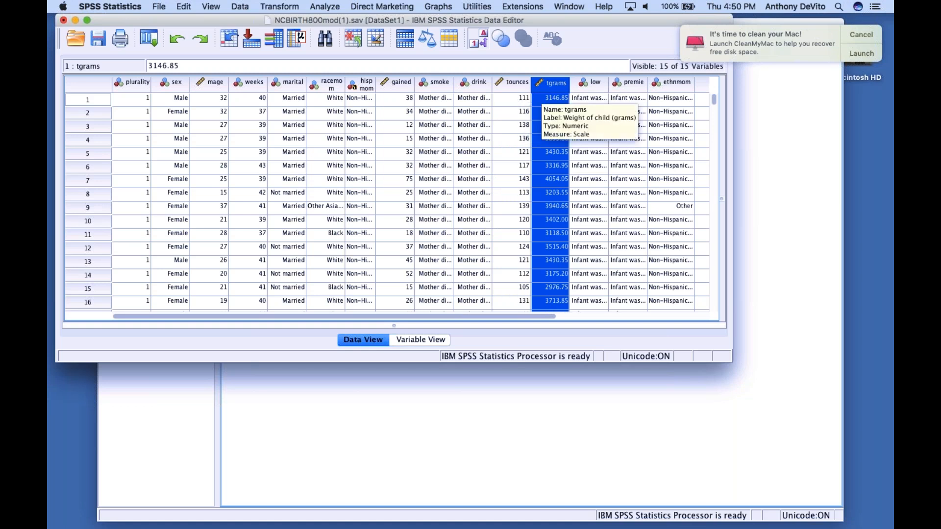
{"action": "left_click", "coordinate": [590, 85]}
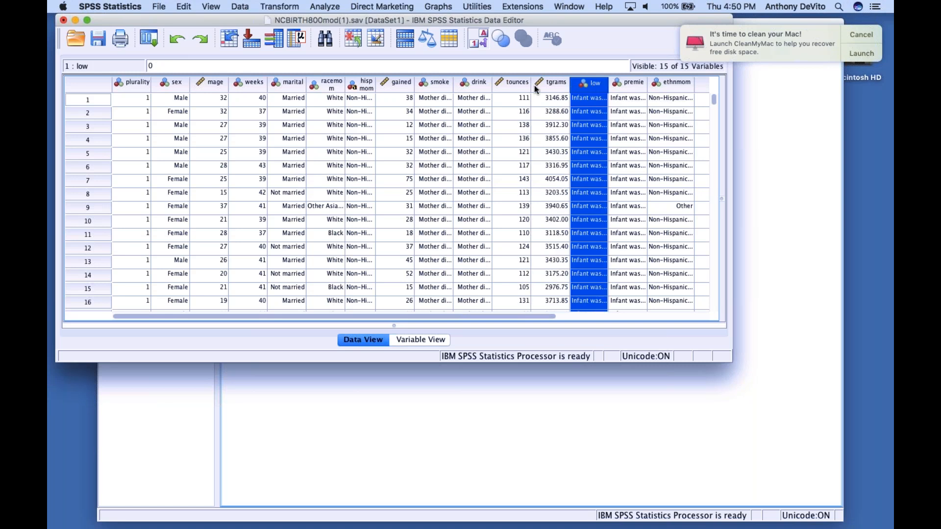
{"action": "left_click", "coordinate": [626, 84]}
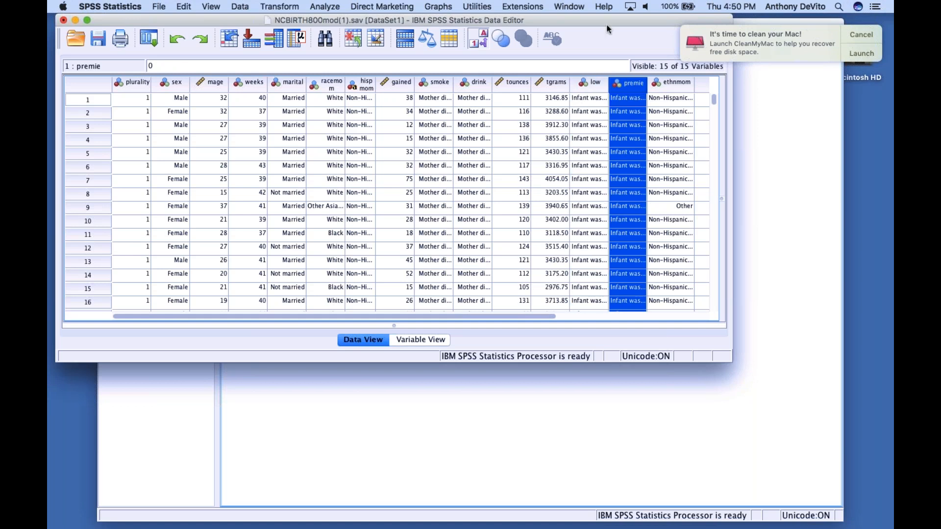
Step: Reposition the data window just below the menu bar and look over the first cases again
{"action": "left_click_drag", "start_coordinate": [607, 26], "coordinate": [551, 36]}
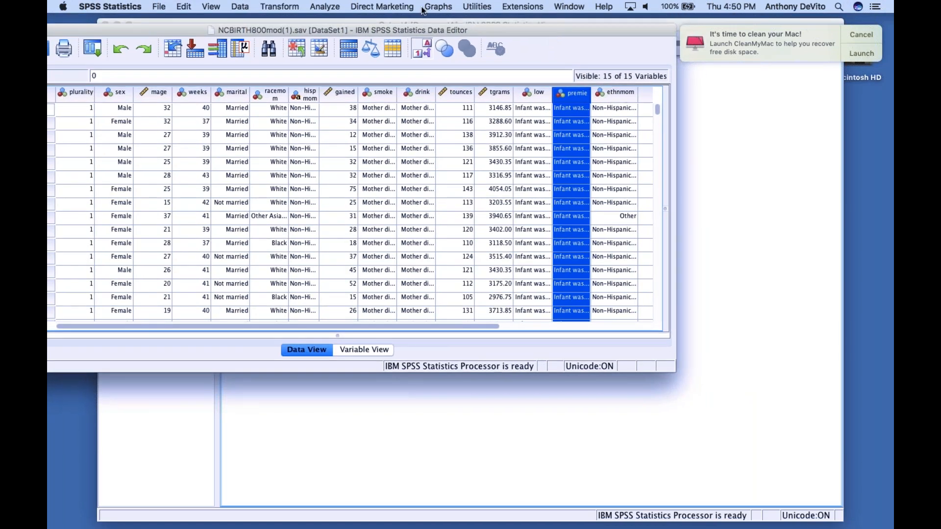
{"action": "left_click_drag", "start_coordinate": [416, 30], "coordinate": [489, 8]}
{"action": "scroll", "coordinate": [507, 174], "scroll_direction": "down", "scroll_amount": 5}
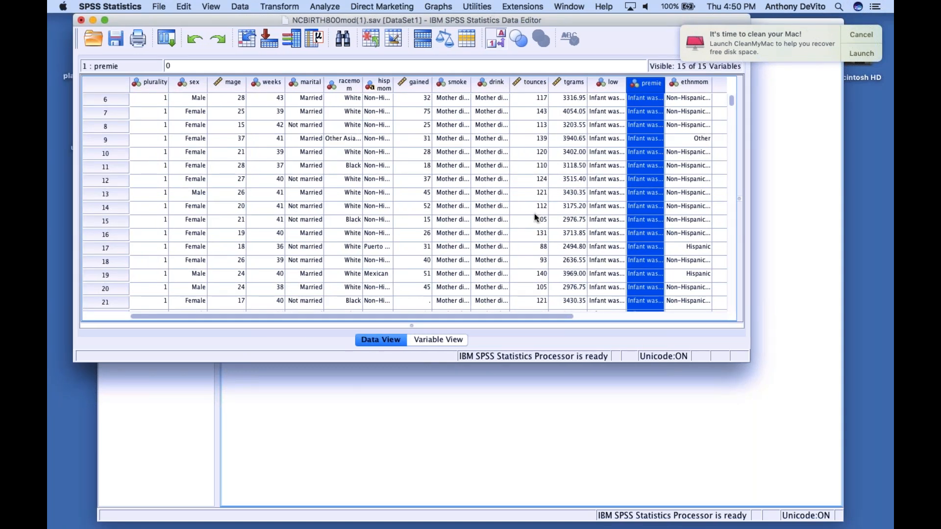
{"action": "scroll", "coordinate": [535, 217], "scroll_direction": "up", "scroll_amount": 5}
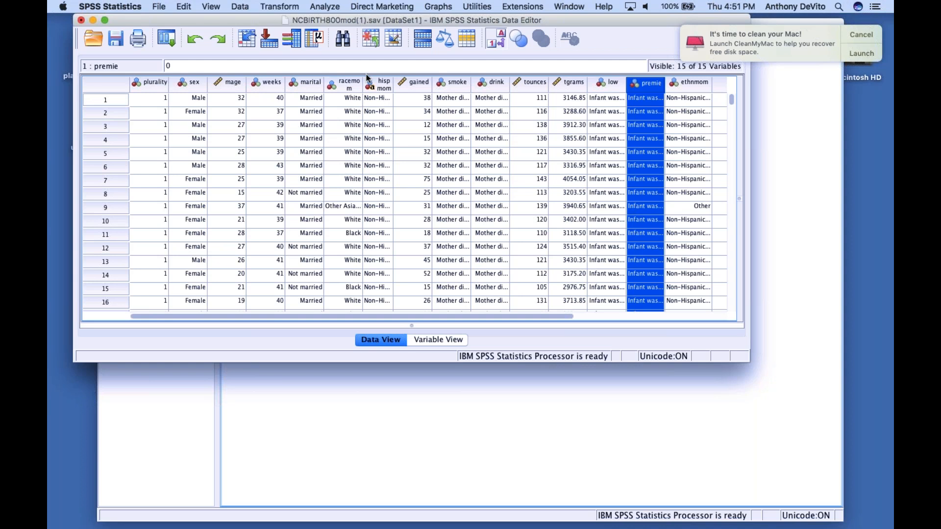
Step: Highlight the marital variable's column and display the dataset's variable definitions
{"action": "left_click", "coordinate": [312, 84]}
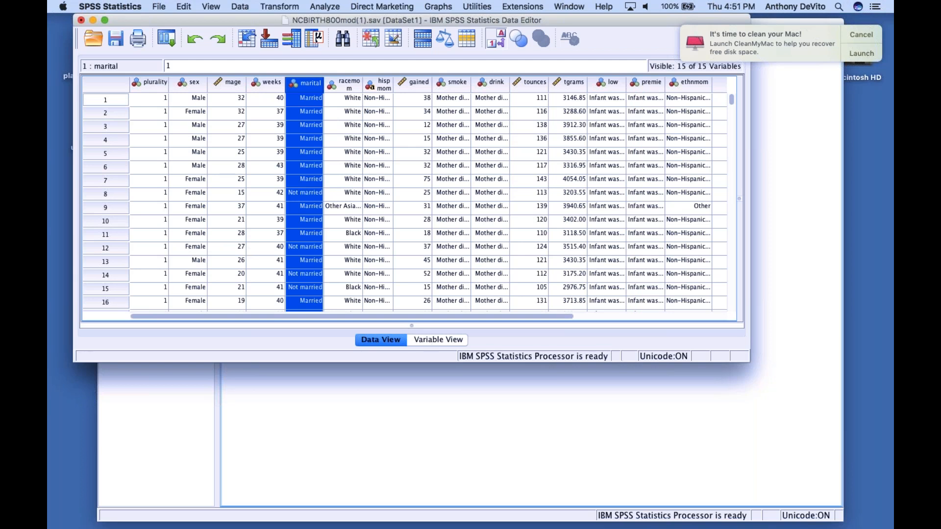
{"action": "left_click", "coordinate": [428, 341]}
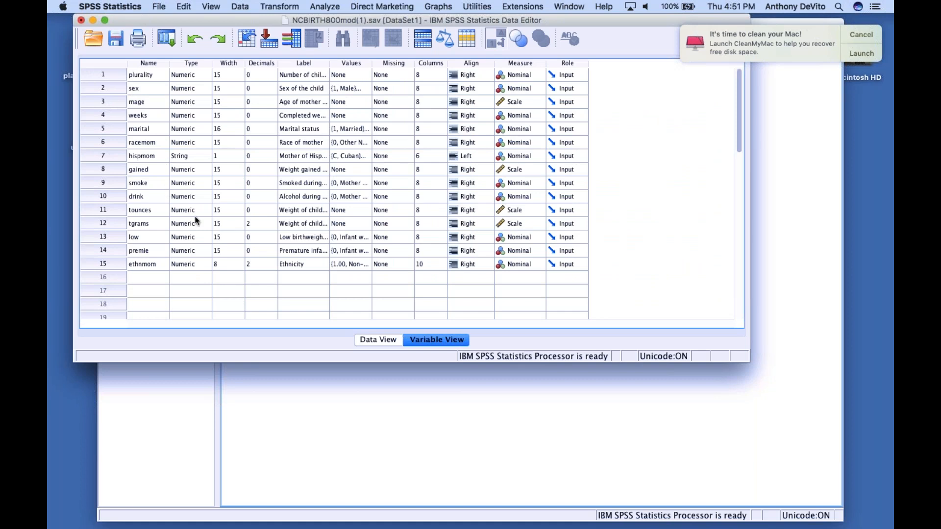
Step: Switch to the case data and return to the variable definitions to compare the dataset's two views
{"action": "left_click", "coordinate": [383, 340]}
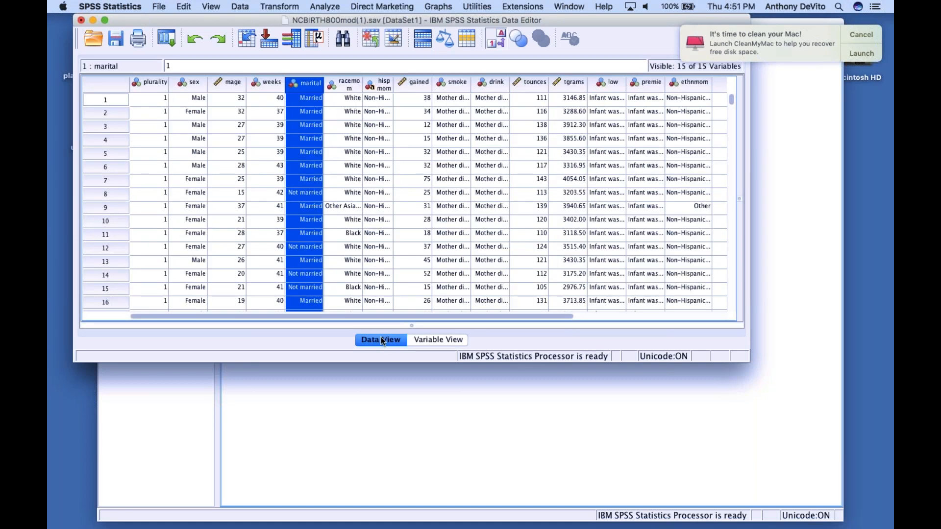
{"action": "left_click", "coordinate": [208, 7]}
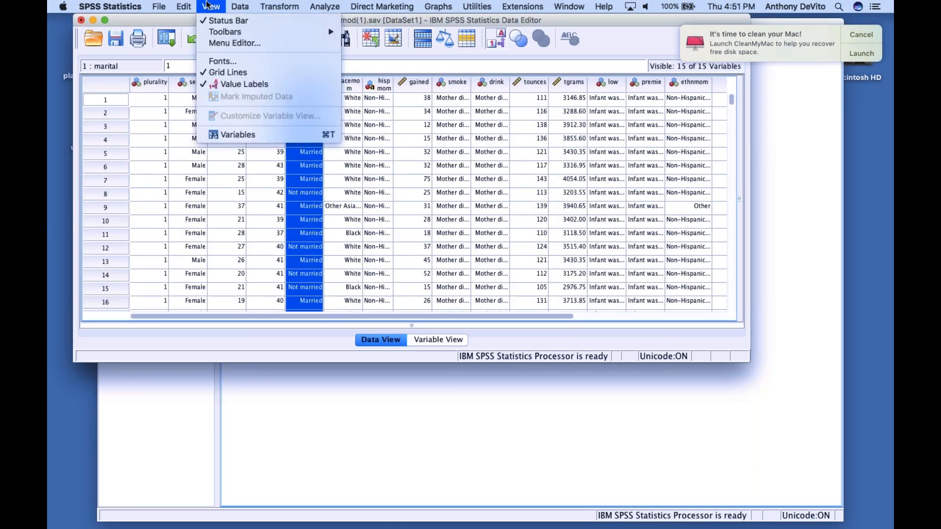
{"action": "left_click", "coordinate": [227, 134]}
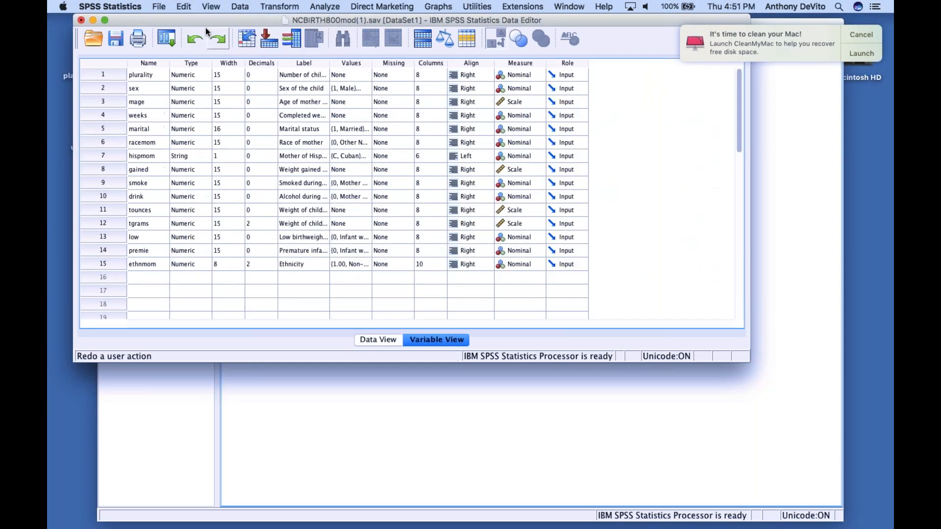
{"action": "left_click", "coordinate": [211, 6]}
{"action": "left_click", "coordinate": [210, 4]}
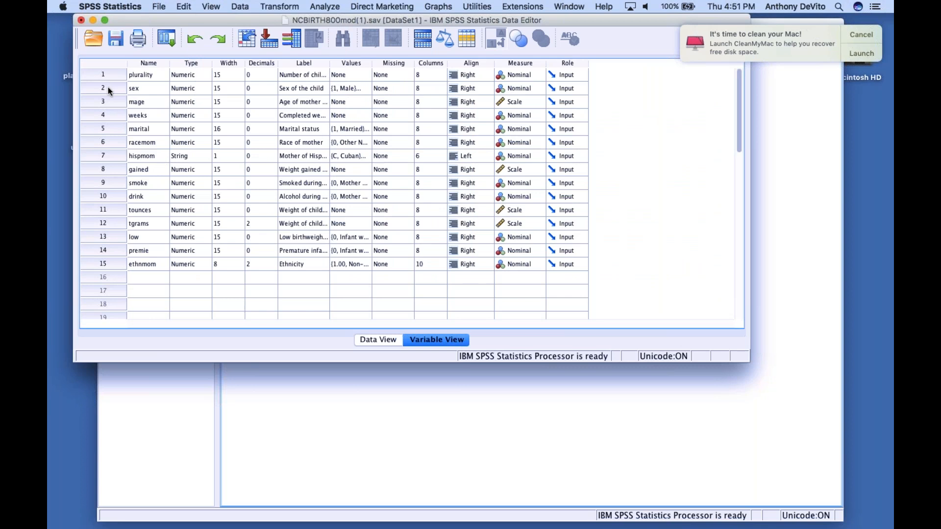
Step: Widen the Label and Name columns of the variable definitions and compare the mage variable's name with its full label
{"action": "left_click", "coordinate": [140, 90]}
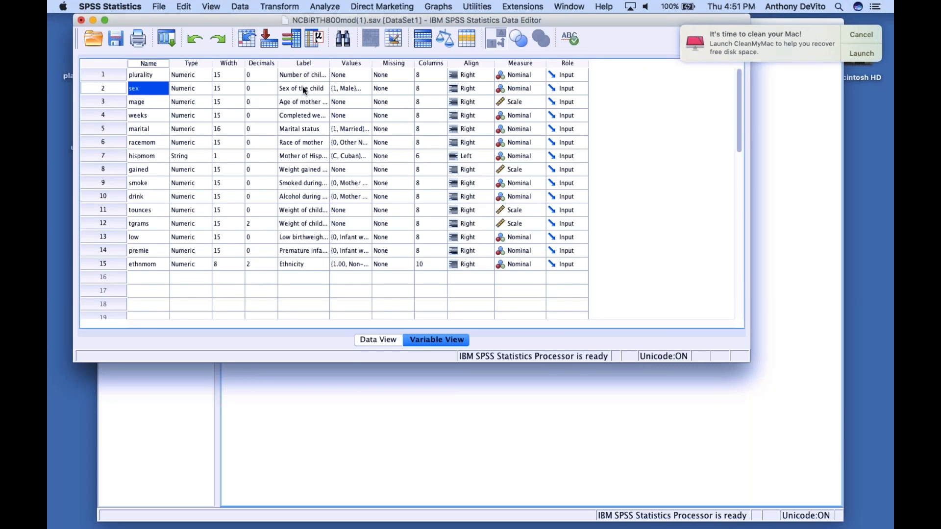
{"action": "left_click_drag", "start_coordinate": [329, 62], "coordinate": [418, 61]}
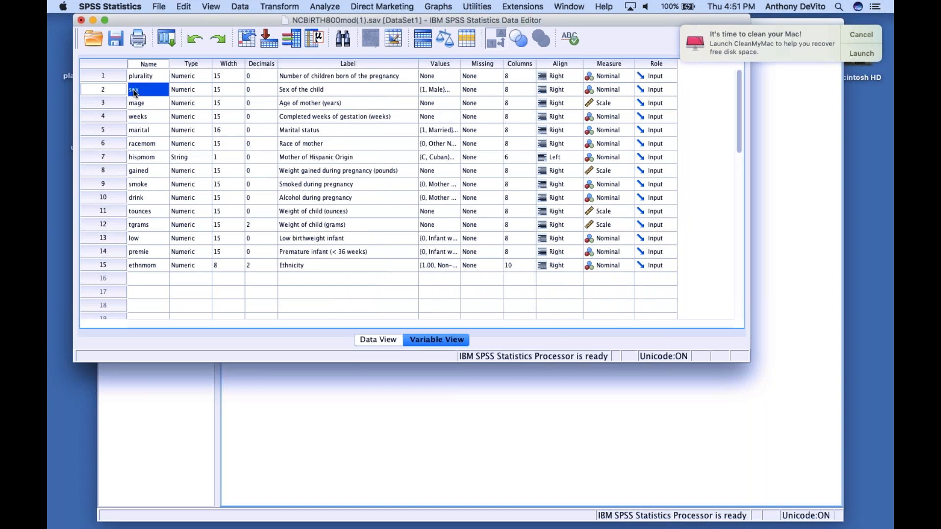
{"action": "left_click", "coordinate": [136, 107]}
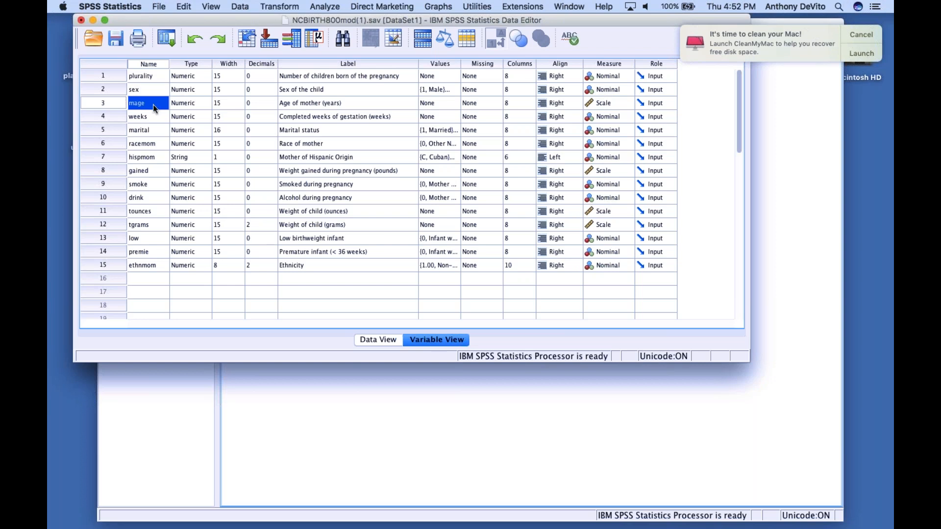
{"action": "left_click", "coordinate": [351, 104]}
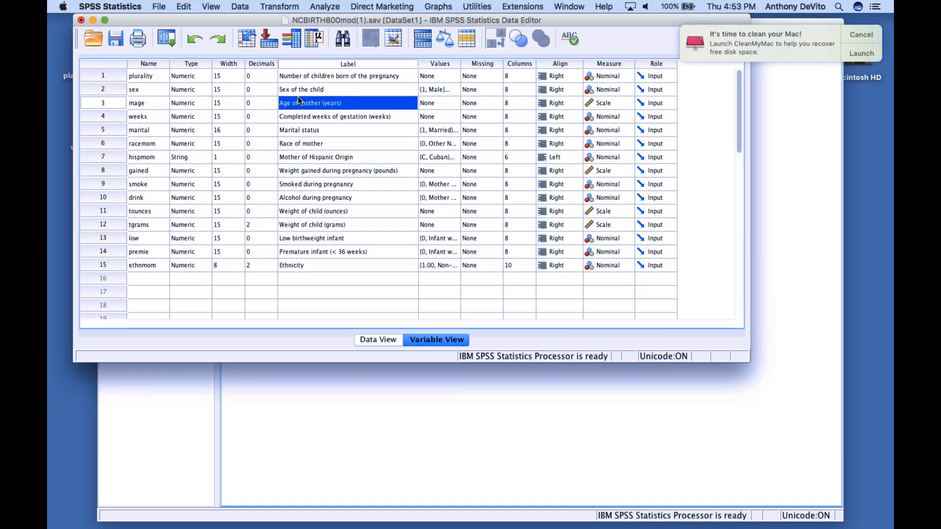
{"action": "left_click", "coordinate": [147, 103]}
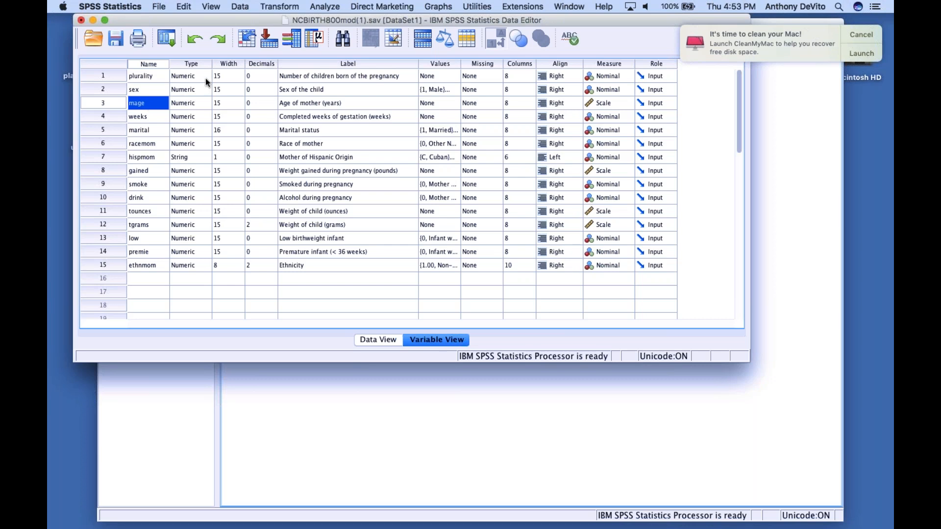
{"action": "left_click", "coordinate": [310, 104]}
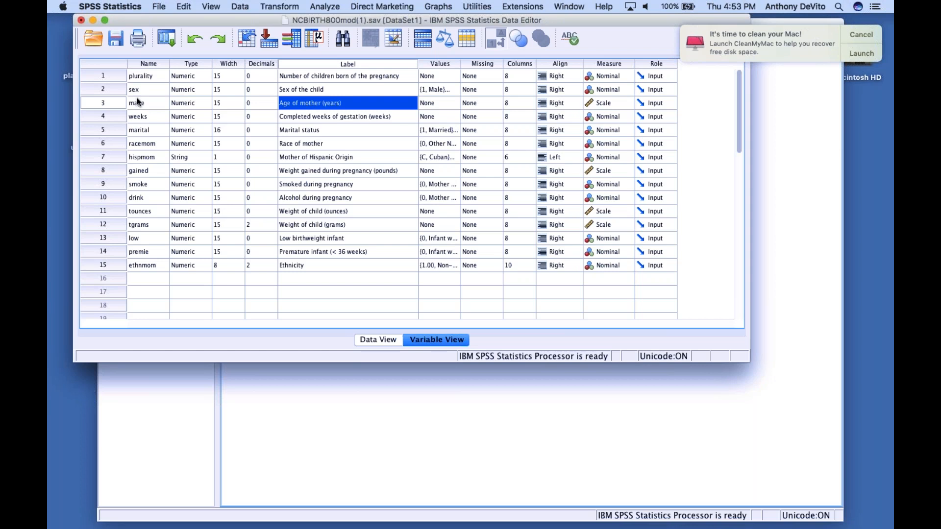
{"action": "left_click", "coordinate": [140, 105]}
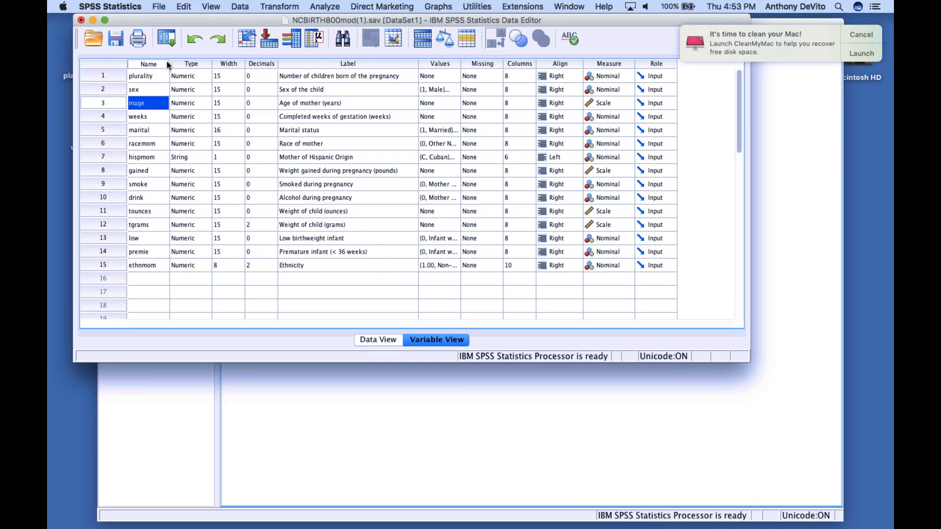
{"action": "left_click_drag", "start_coordinate": [169, 64], "coordinate": [179, 63]}
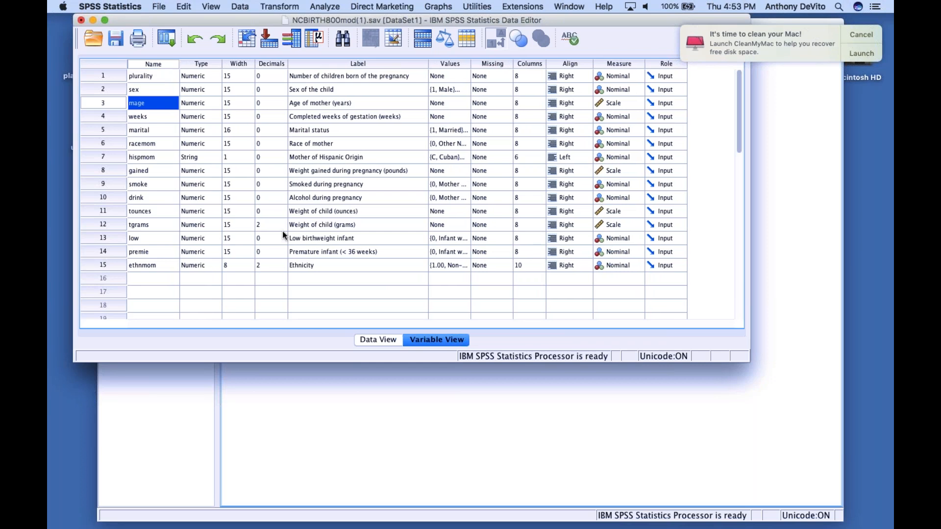
Step: Examine the measurement level choices for plurality, mage and weeks, shifting the data window to see the Measure column and back
{"action": "left_click_drag", "start_coordinate": [551, 10], "coordinate": [510, 9]}
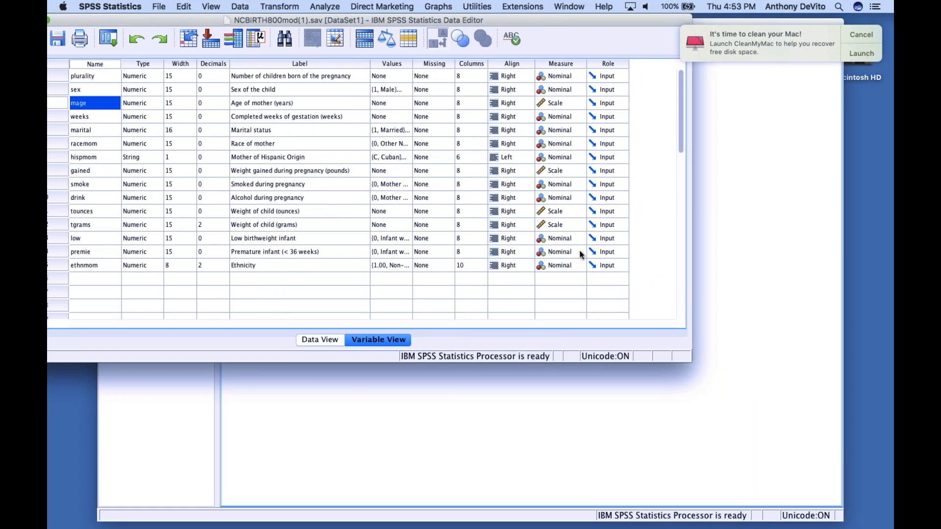
{"action": "left_click", "coordinate": [570, 77]}
{"action": "left_click", "coordinate": [570, 77]}
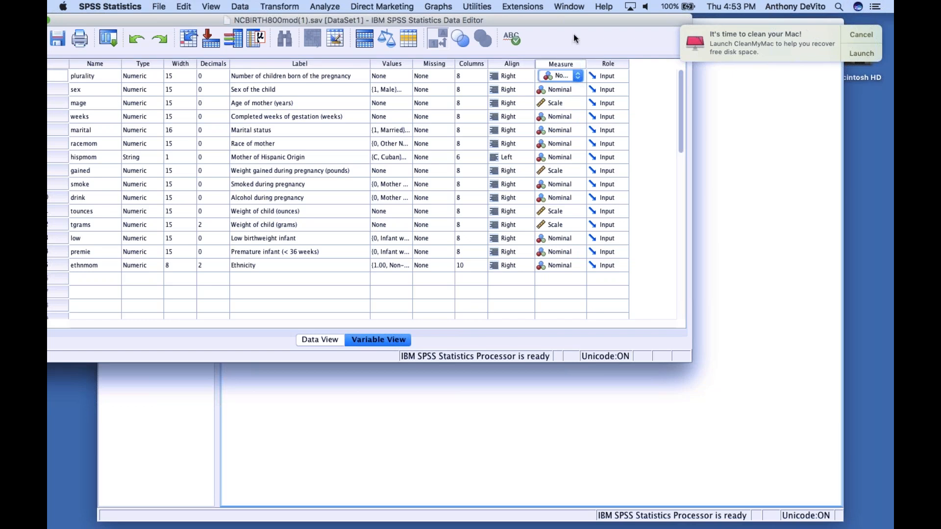
{"action": "left_click", "coordinate": [570, 103]}
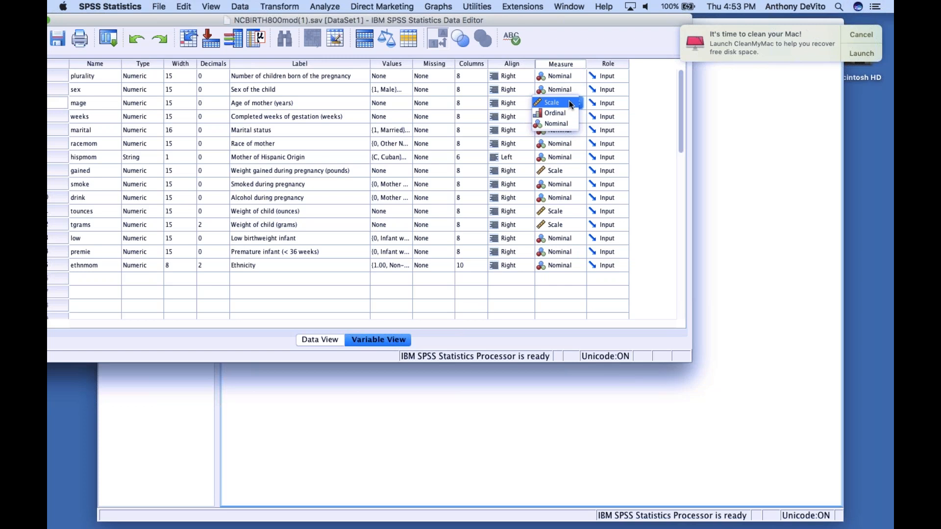
{"action": "left_click", "coordinate": [569, 102]}
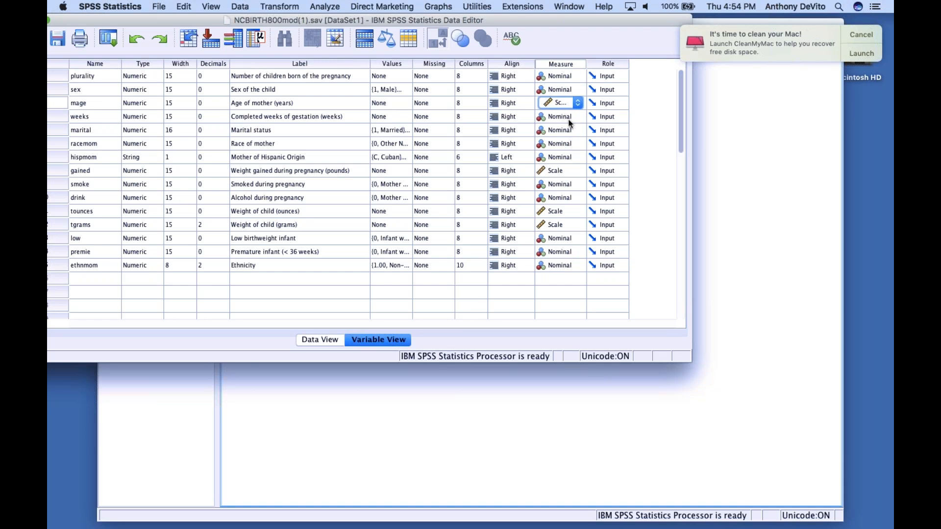
{"action": "left_click", "coordinate": [576, 116]}
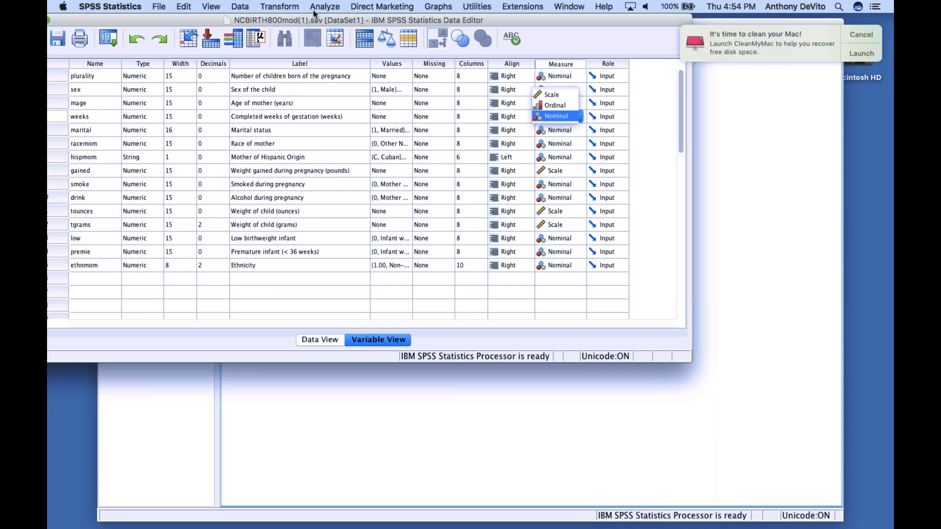
{"action": "left_click_drag", "start_coordinate": [330, 20], "coordinate": [375, 19]}
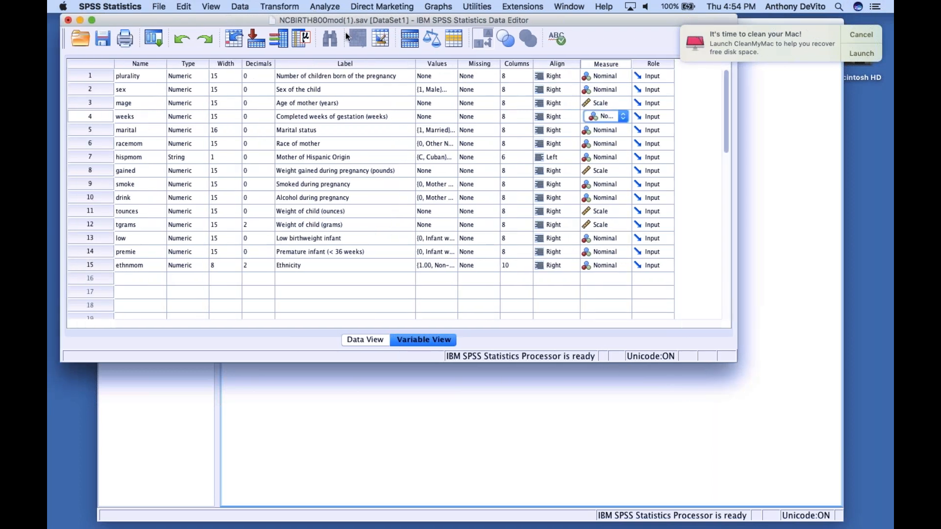
Step: Return to the case data, nudge the data window aside and highlight the sex variable's column
{"action": "left_click", "coordinate": [362, 340]}
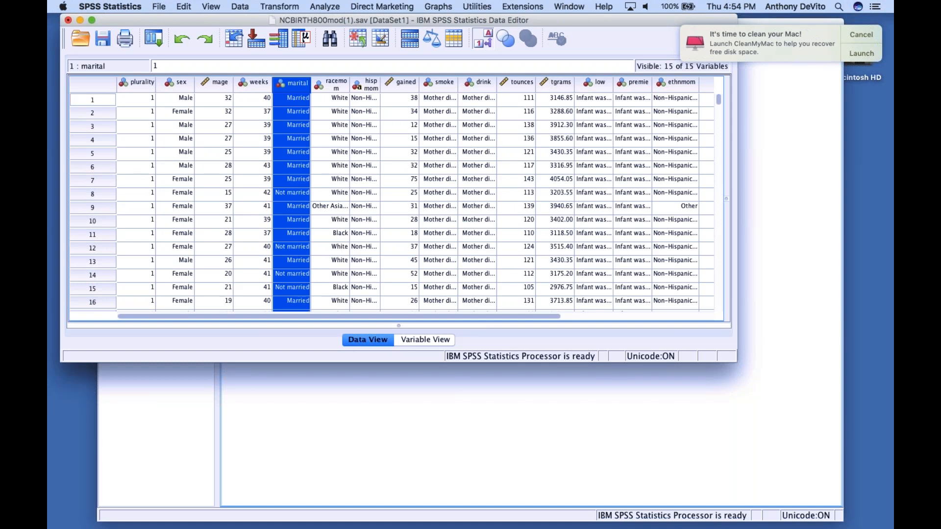
{"action": "left_click_drag", "start_coordinate": [374, 23], "coordinate": [361, 23]}
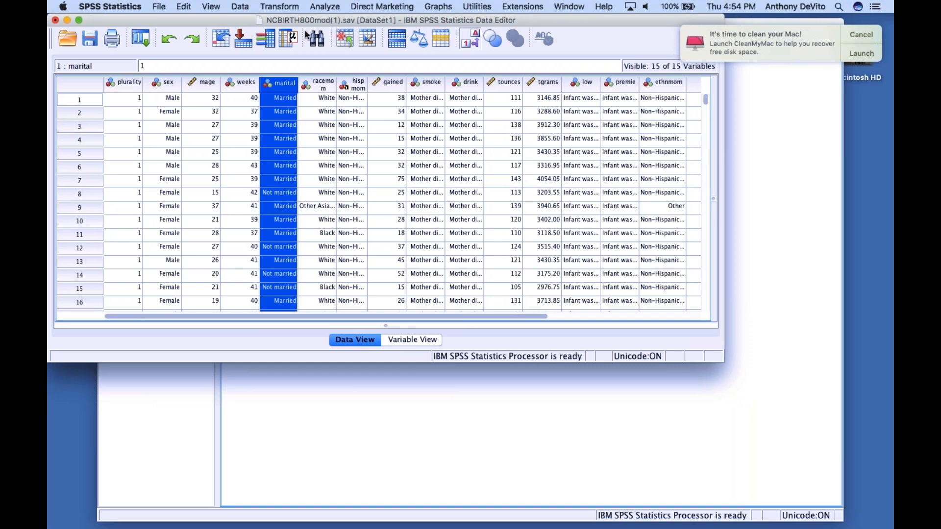
{"action": "left_click", "coordinate": [163, 83]}
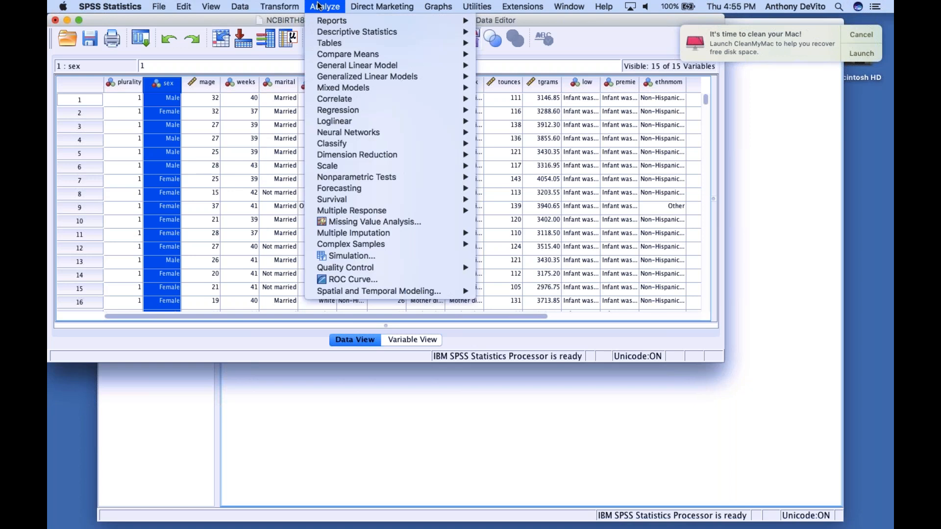
Step: Start a Frequencies analysis and add Sex of the child [sex] as the variable to analyze
{"action": "left_click", "coordinate": [320, 6]}
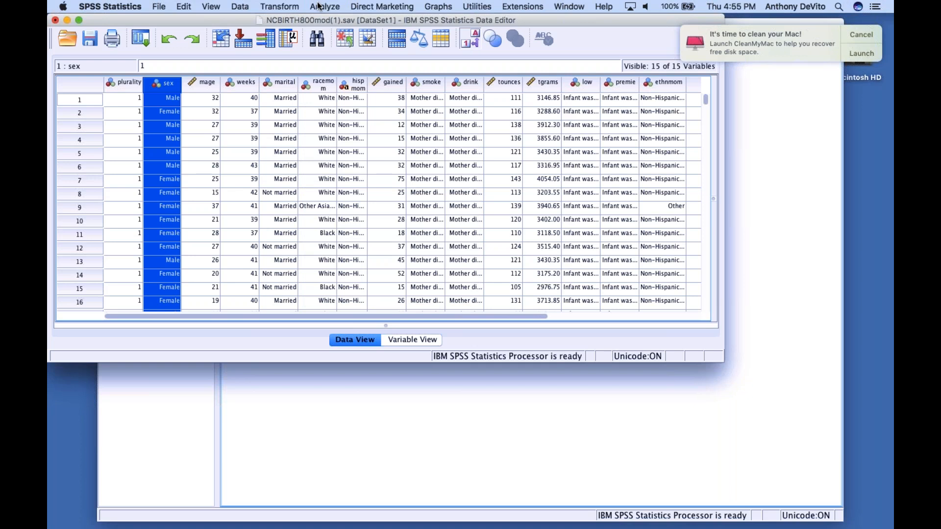
{"action": "left_click", "coordinate": [325, 6]}
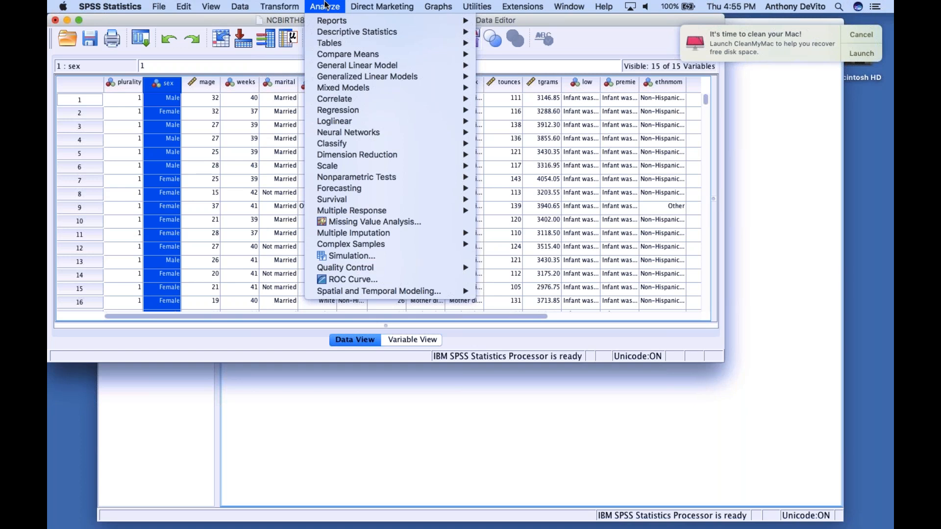
{"action": "mouse_move", "coordinate": [338, 33]}
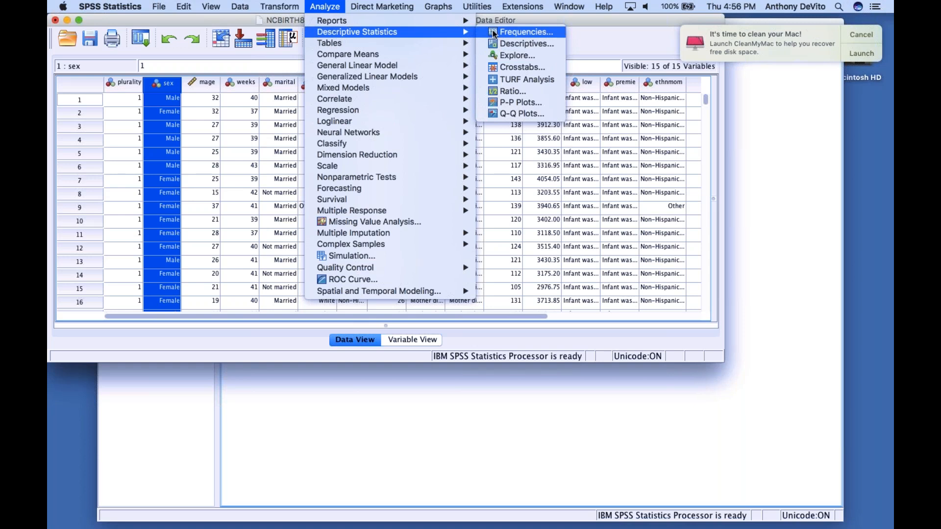
{"action": "left_click", "coordinate": [494, 33]}
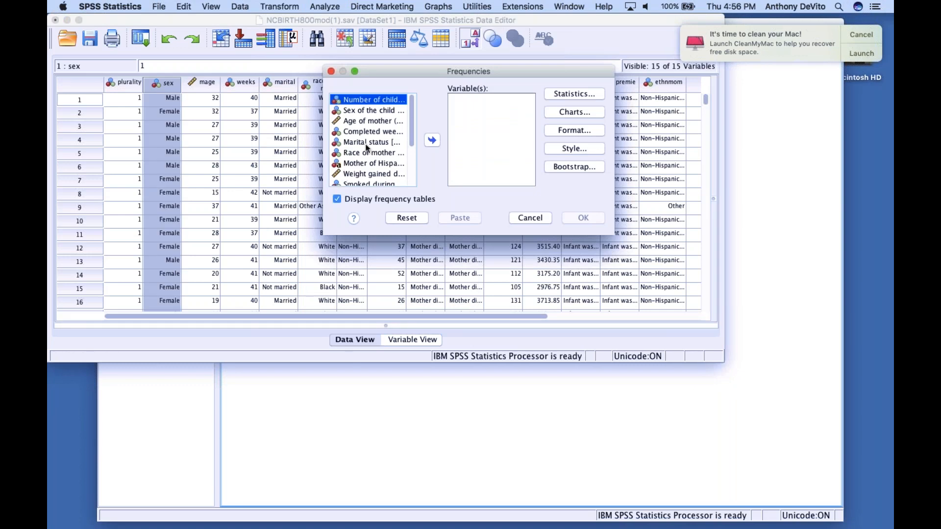
{"action": "left_click", "coordinate": [351, 111]}
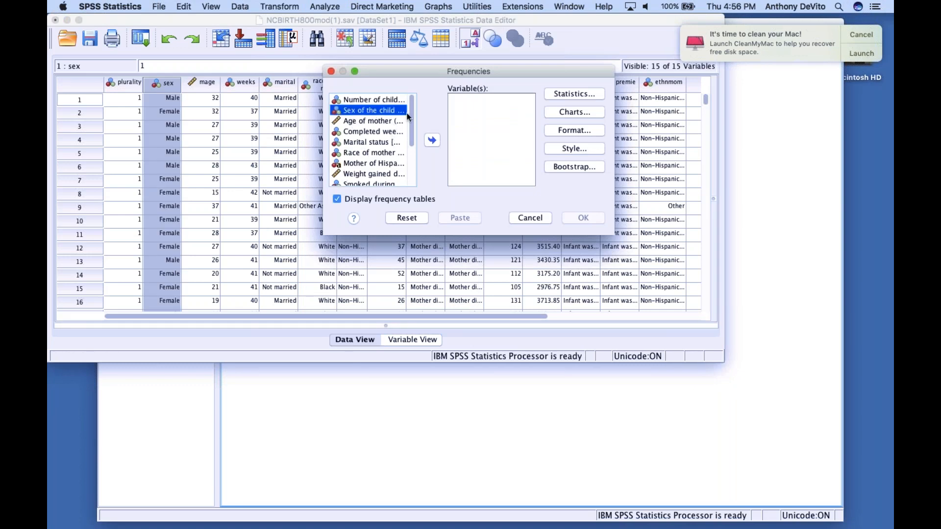
{"action": "mouse_move", "coordinate": [412, 118]}
{"action": "left_mouse_down"}
{"action": "mouse_move", "coordinate": [413, 163]}
{"action": "mouse_move", "coordinate": [411, 107]}
{"action": "left_mouse_up"}
{"action": "left_click", "coordinate": [432, 140]}
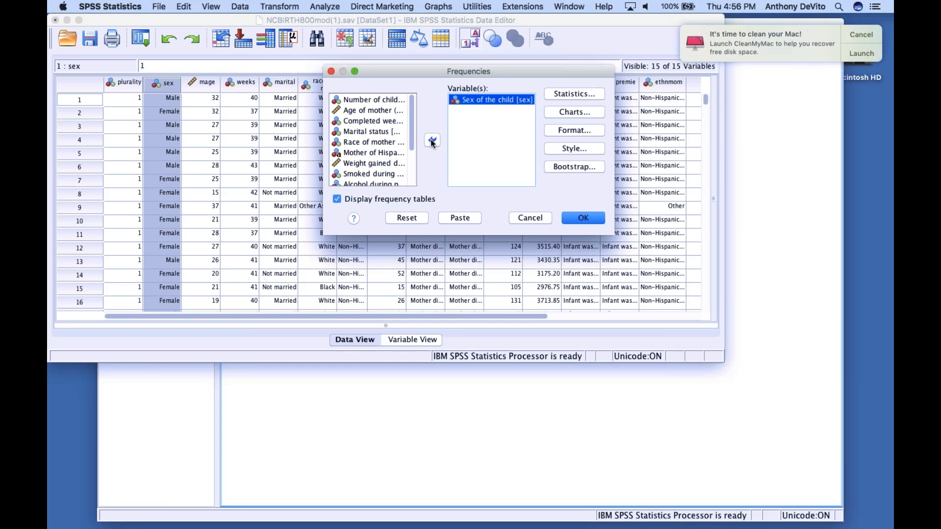
Step: Look over the optional statistics offered for the frequency analysis and leave without selecting any
{"action": "left_click", "coordinate": [572, 93]}
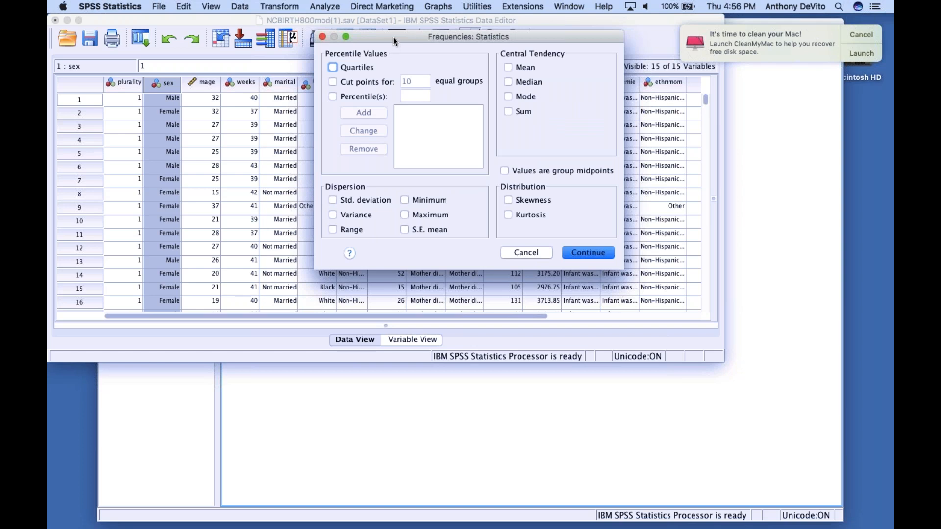
{"action": "left_click_drag", "start_coordinate": [395, 37], "coordinate": [444, 20]}
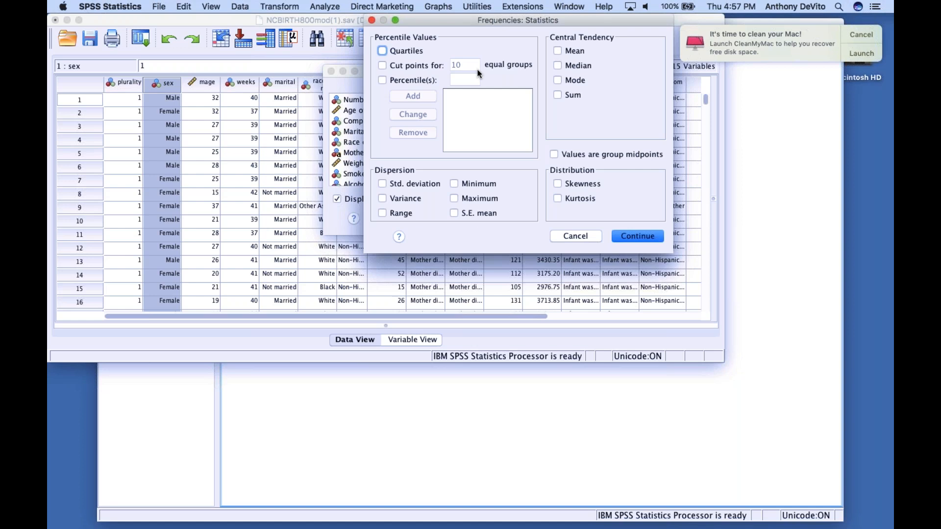
{"action": "left_click", "coordinate": [577, 236]}
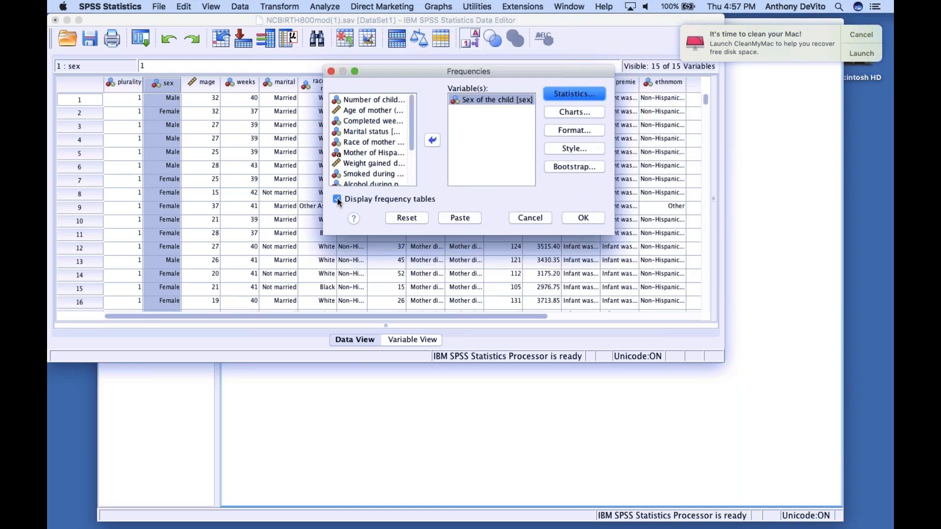
Step: Include a bar chart with frequencies as chart values, run the analysis and reposition the output window for reading
{"action": "left_click", "coordinate": [566, 112]}
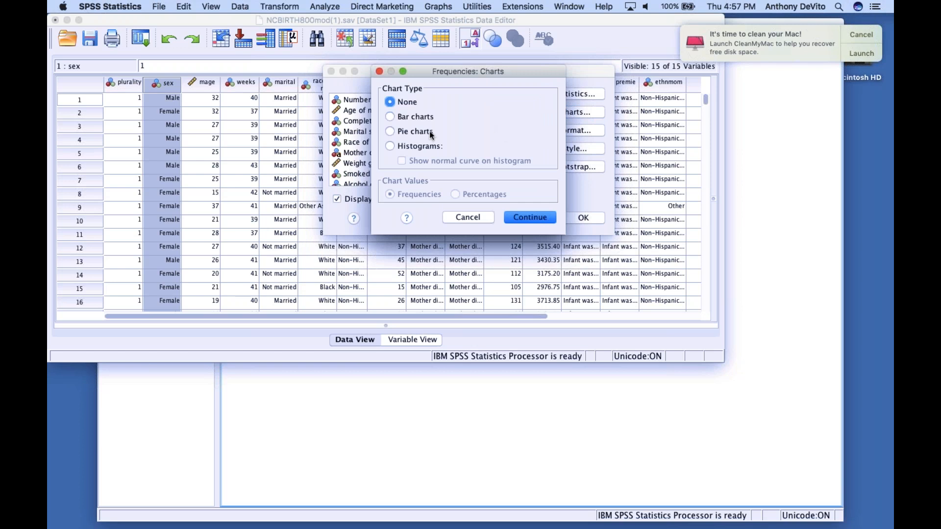
{"action": "left_click", "coordinate": [390, 117]}
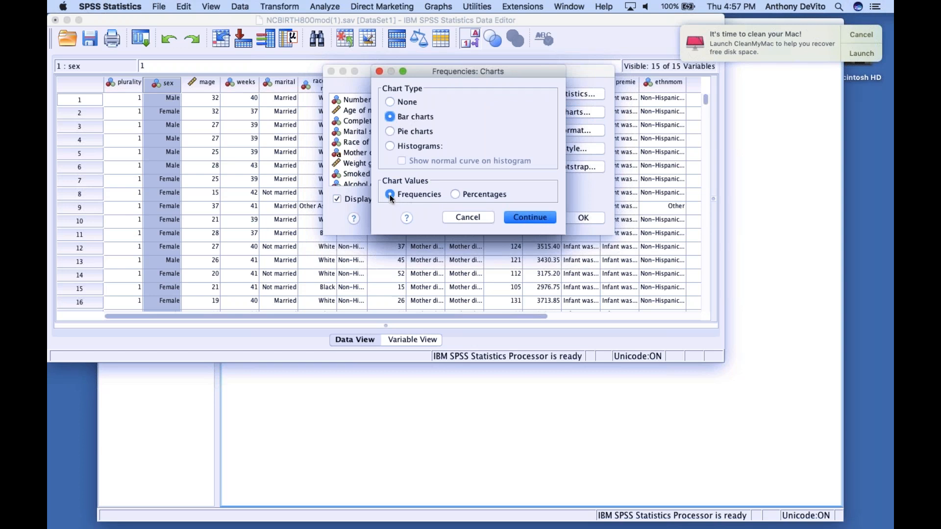
{"action": "left_click", "coordinate": [455, 194]}
{"action": "left_click", "coordinate": [390, 194]}
{"action": "left_click", "coordinate": [526, 217]}
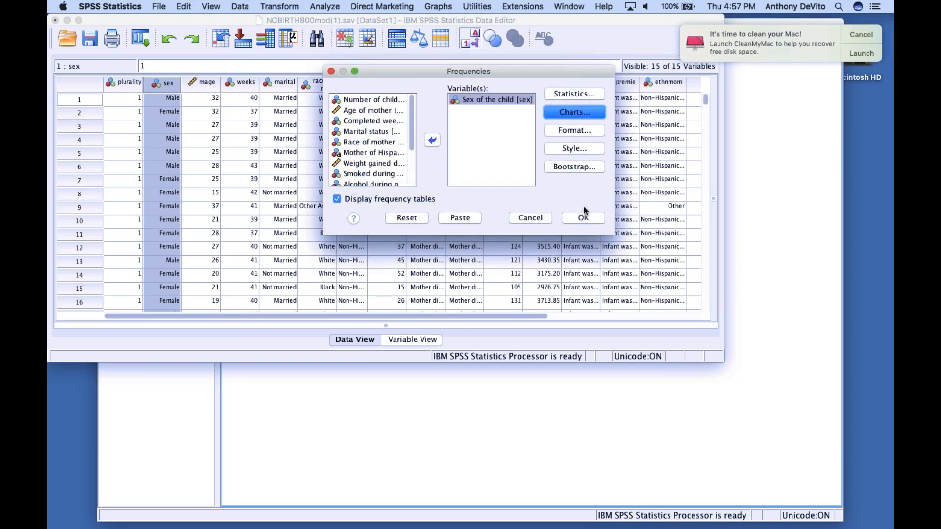
{"action": "left_click", "coordinate": [582, 219]}
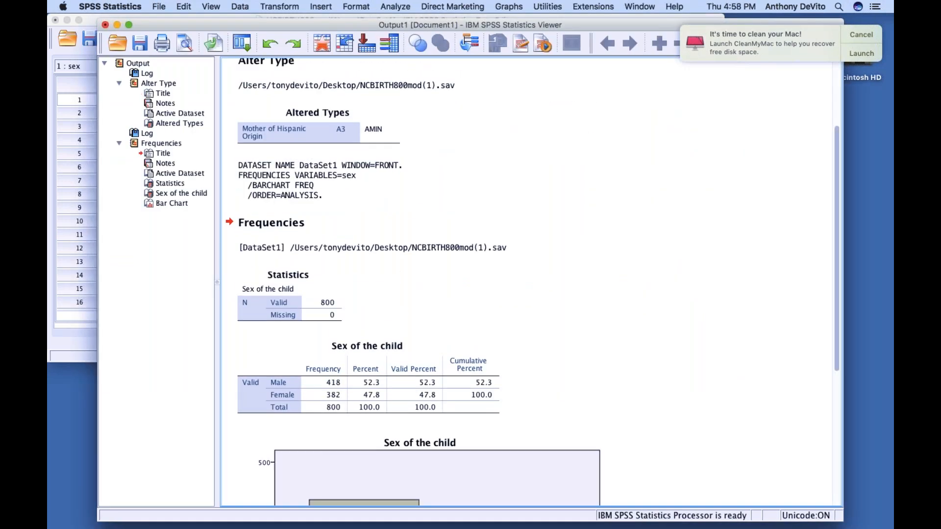
{"action": "left_click_drag", "start_coordinate": [358, 23], "coordinate": [331, 9]}
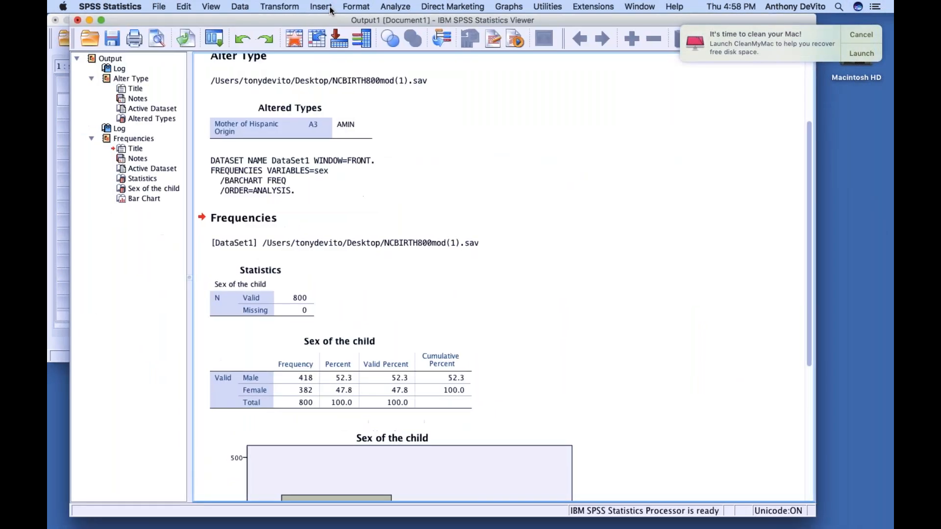
Step: Review the output log, the Frequencies syntax, the Sex of the child frequency table and its bar chart
{"action": "scroll", "coordinate": [451, 225], "scroll_direction": "down", "scroll_amount": 6}
{"action": "scroll", "coordinate": [451, 226], "scroll_direction": "up", "scroll_amount": 10}
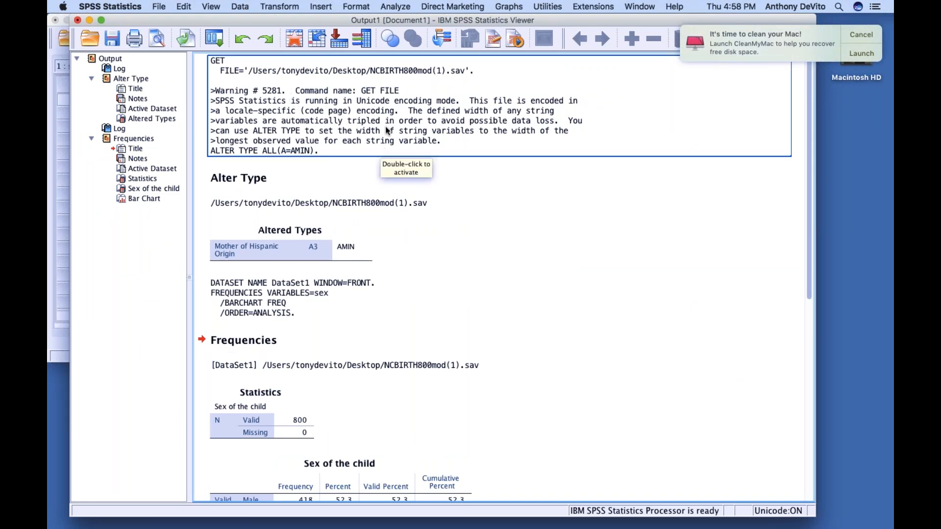
{"action": "scroll", "coordinate": [387, 129], "scroll_direction": "down", "scroll_amount": 3}
{"action": "scroll", "coordinate": [387, 128], "scroll_direction": "up", "scroll_amount": 2}
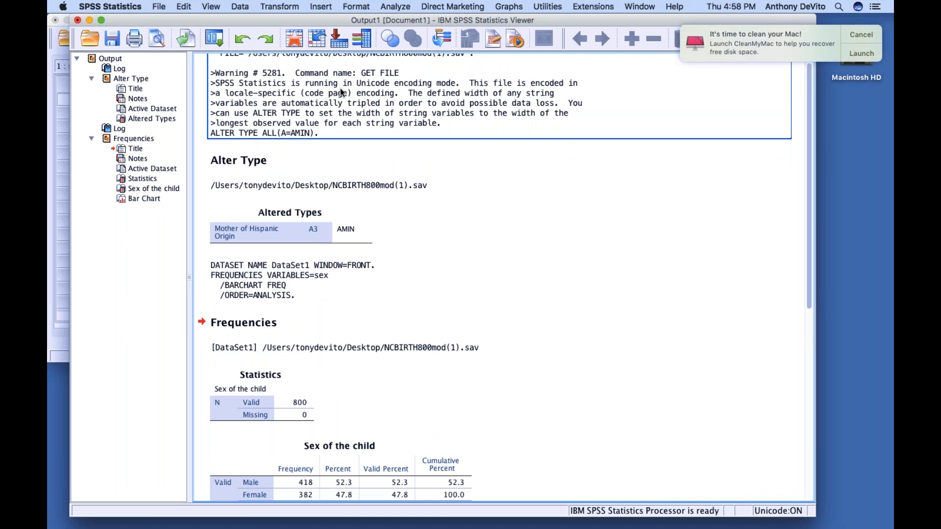
{"action": "scroll", "coordinate": [432, 170], "scroll_direction": "down", "scroll_amount": 2}
{"action": "scroll", "coordinate": [432, 170], "scroll_direction": "down", "scroll_amount": 10}
{"action": "scroll", "coordinate": [432, 171], "scroll_direction": "up", "scroll_amount": 5}
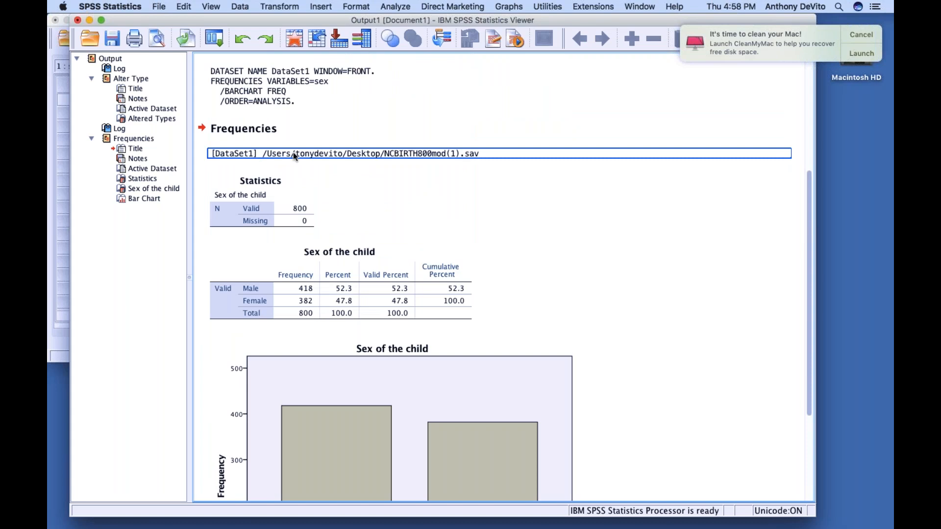
{"action": "scroll", "coordinate": [349, 140], "scroll_direction": "up", "scroll_amount": 3}
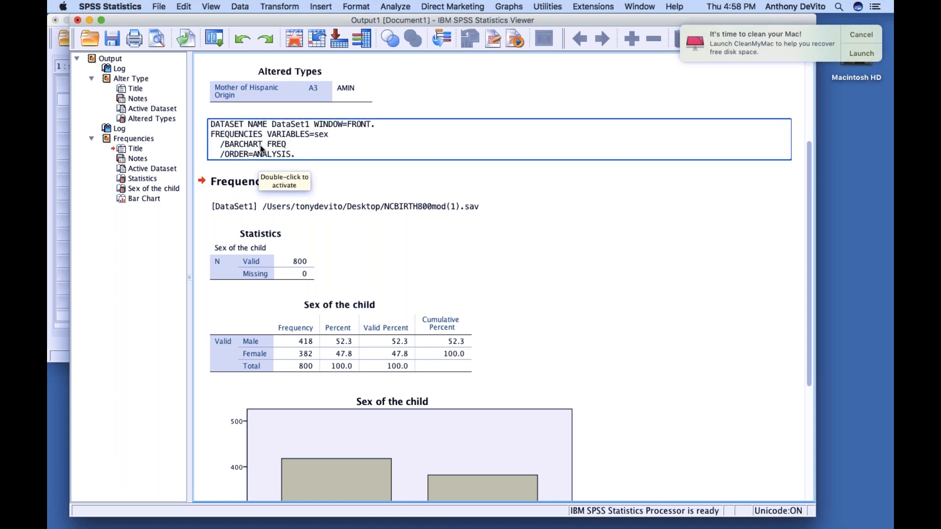
{"action": "scroll", "coordinate": [440, 225], "scroll_direction": "down", "scroll_amount": 5}
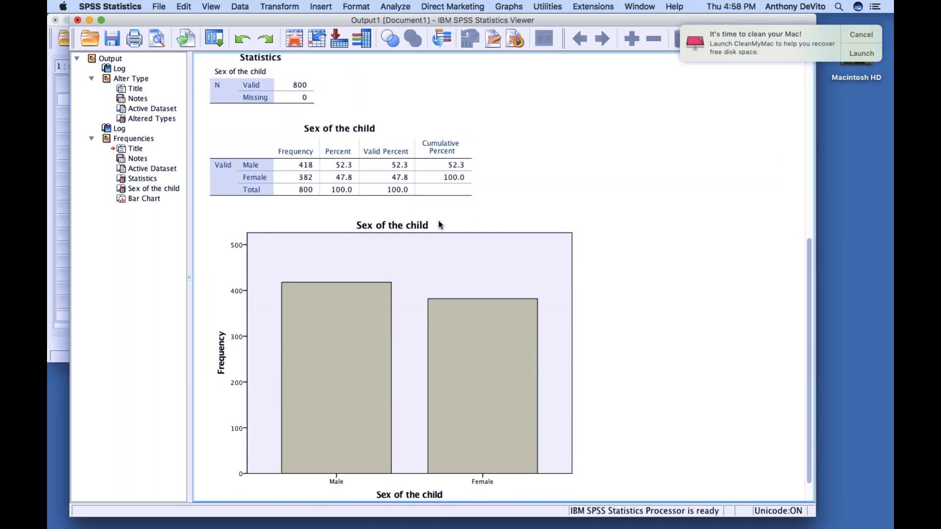
{"action": "scroll", "coordinate": [440, 225], "scroll_direction": "down", "scroll_amount": 1}
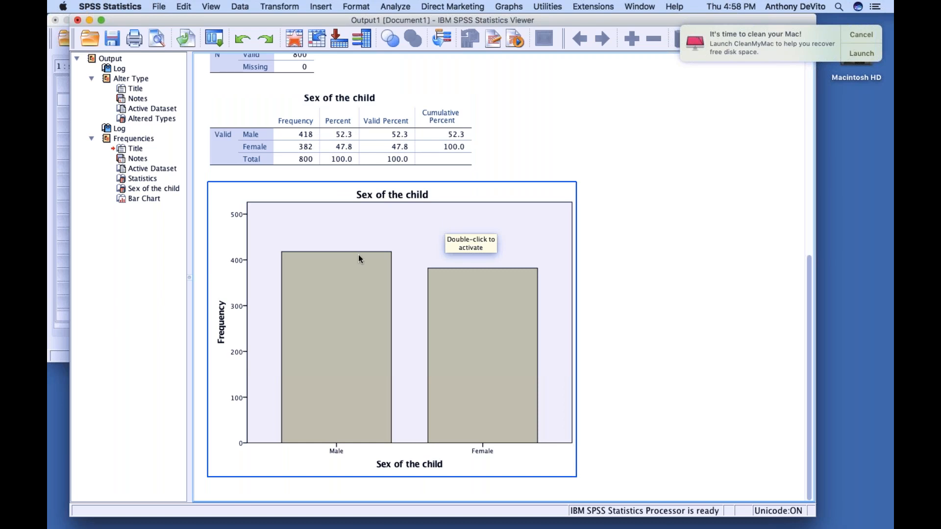
{"action": "left_click", "coordinate": [611, 267]}
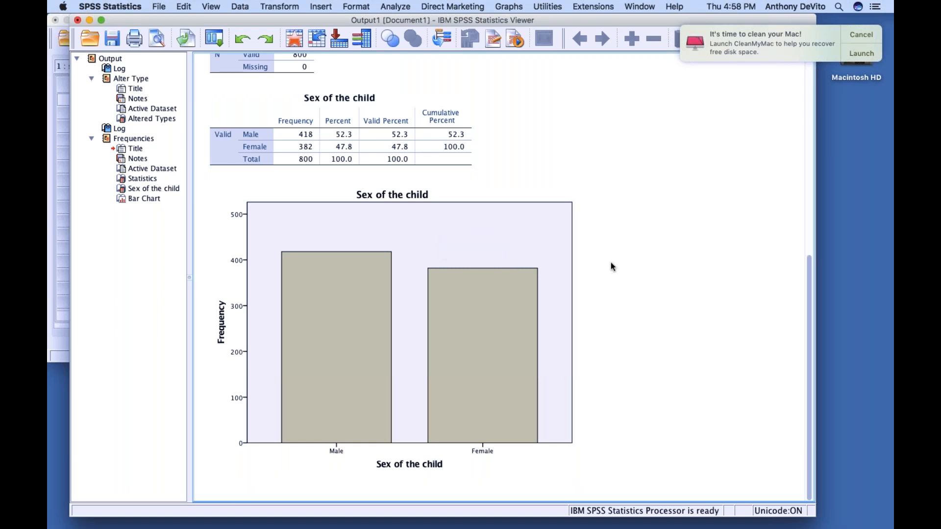
{"action": "left_click", "coordinate": [473, 228]}
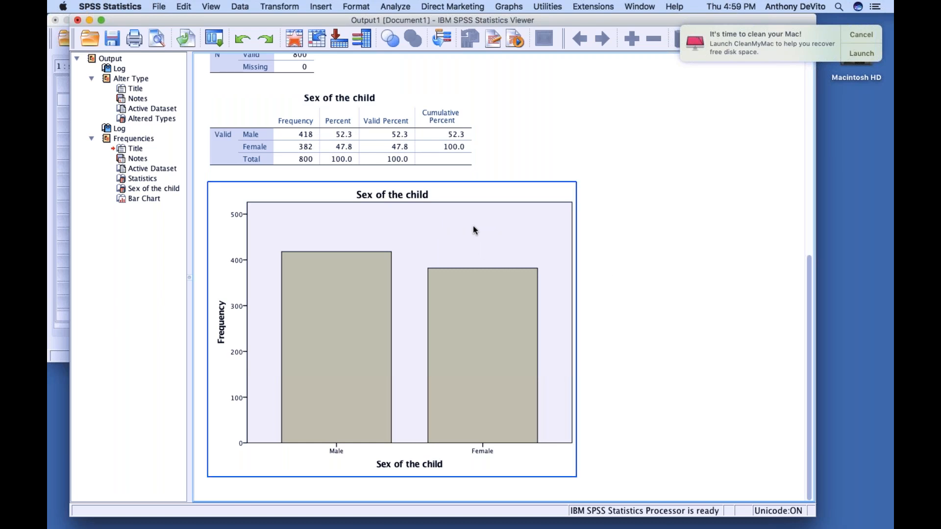
Step: Switch to Microsoft Word, close the document already open and create a new blank document beside the SPSS output
{"action": "mouse_move", "coordinate": [390, 526]}
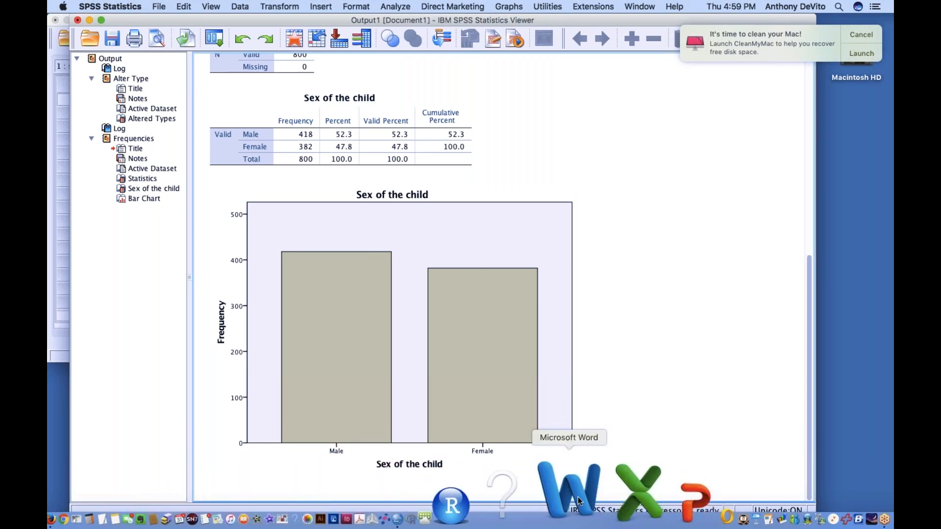
{"action": "left_click", "coordinate": [578, 501]}
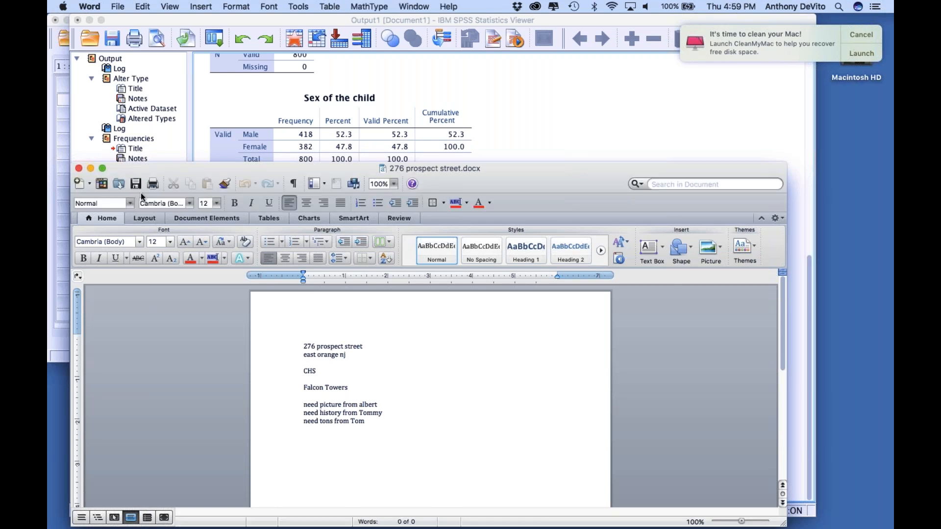
{"action": "left_click", "coordinate": [78, 169]}
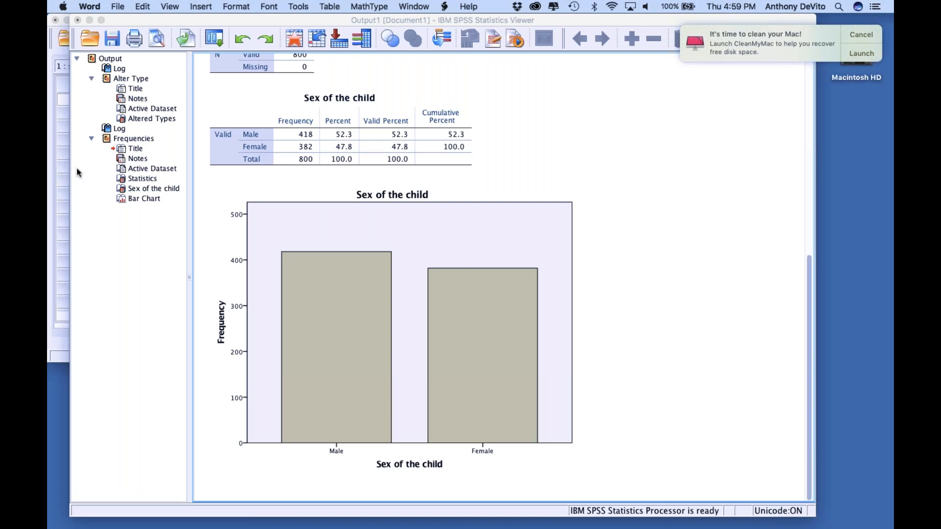
{"action": "left_click", "coordinate": [116, 6]}
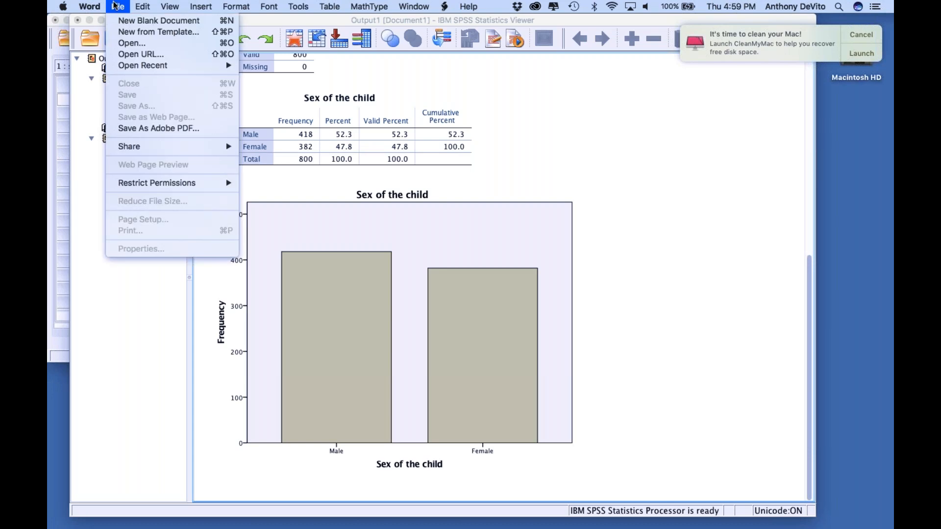
{"action": "left_click", "coordinate": [125, 19]}
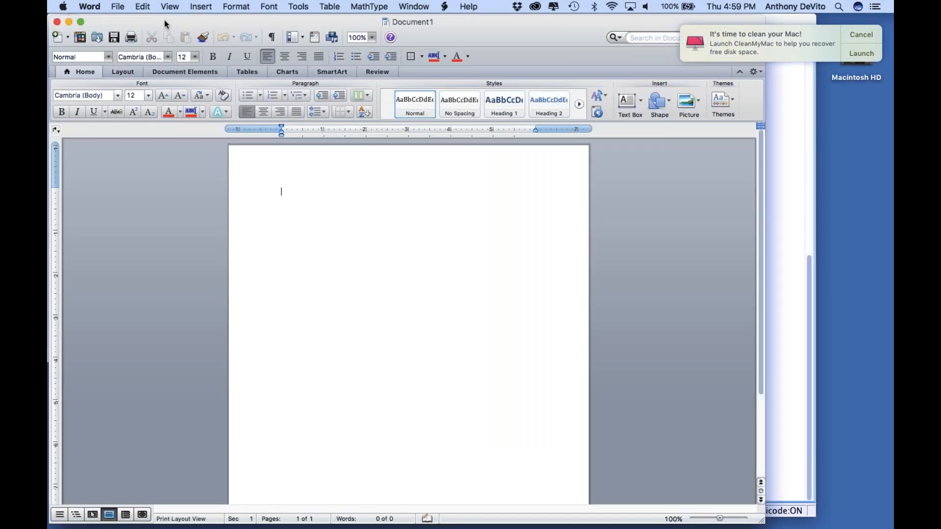
{"action": "left_click", "coordinate": [243, 96]}
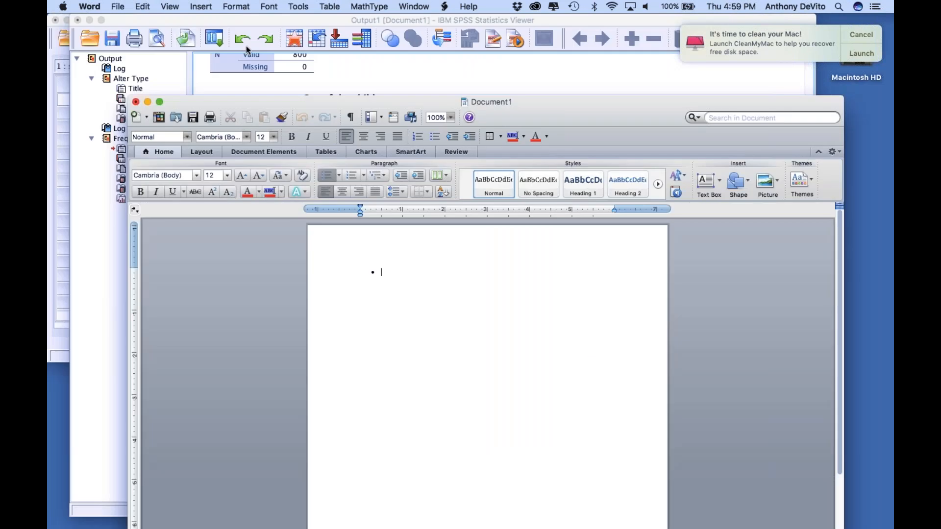
{"action": "left_click_drag", "start_coordinate": [243, 98], "coordinate": [478, 92]}
Step: Return to the SPSS output viewer and copy the Sex of the child frequency table
{"action": "left_click", "coordinate": [273, 146]}
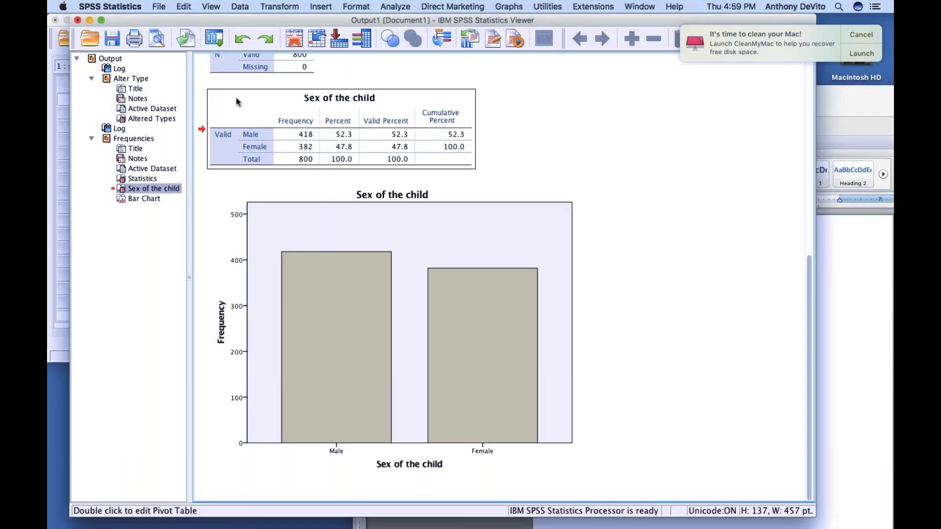
{"action": "left_click", "coordinate": [184, 7]}
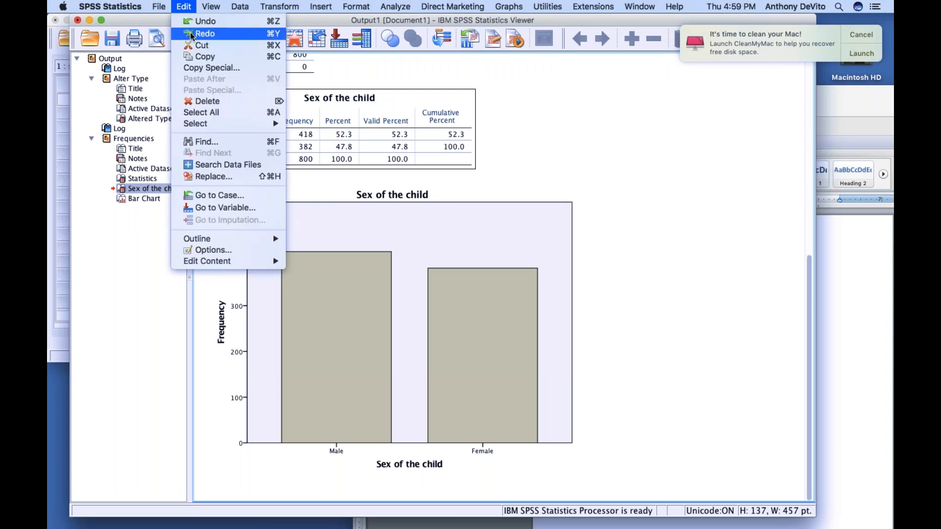
{"action": "left_click", "coordinate": [199, 56]}
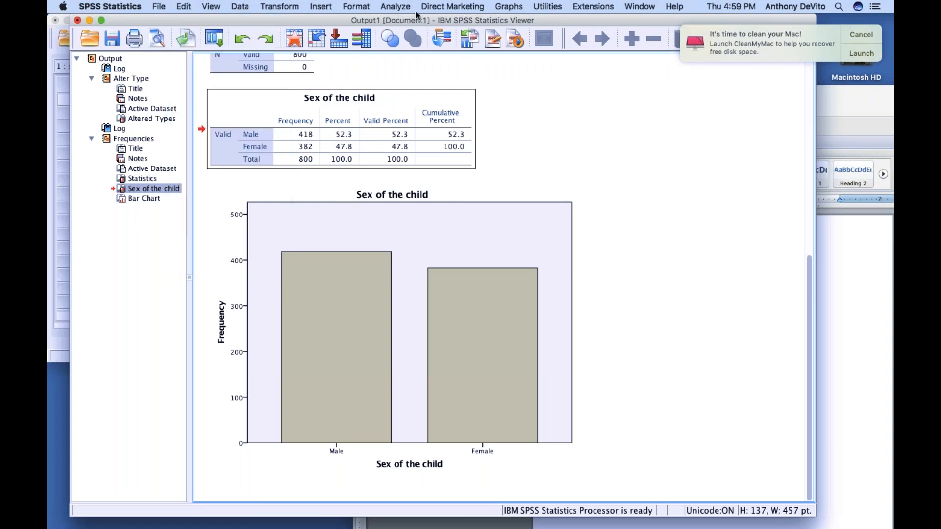
Step: Switch back to the blank Word document, remove the stray bullet and paste the copied frequency table into it
{"action": "left_click_drag", "start_coordinate": [416, 15], "coordinate": [277, 92]}
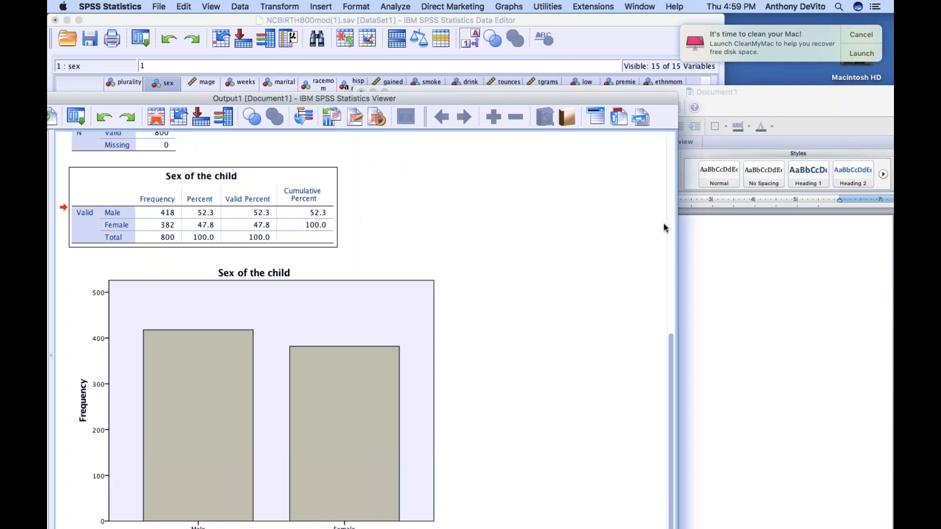
{"action": "left_click", "coordinate": [687, 237]}
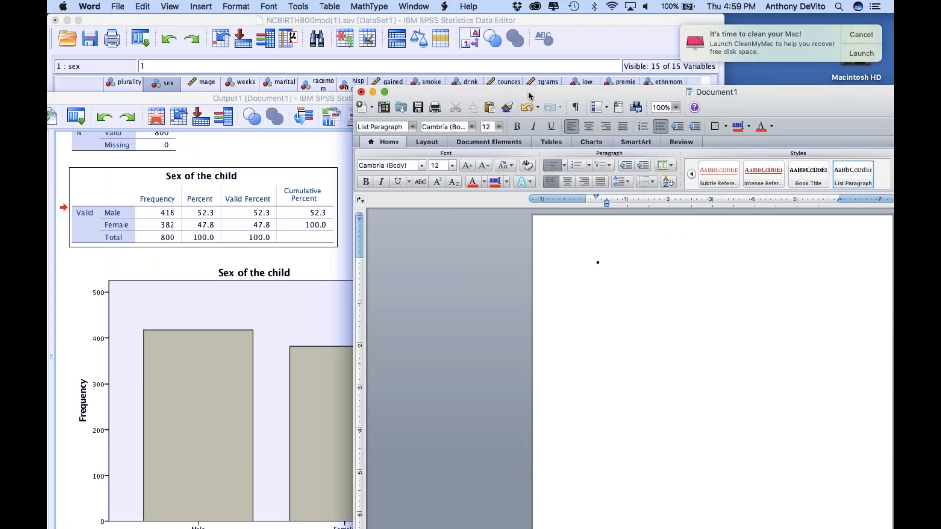
{"action": "left_click_drag", "start_coordinate": [529, 92], "coordinate": [413, 60]}
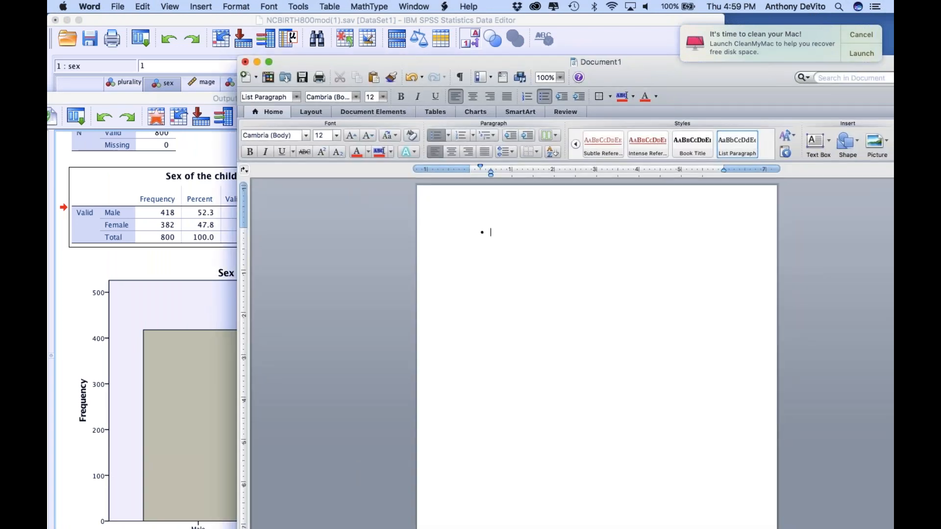
{"action": "key", "text": "BackSpace"}
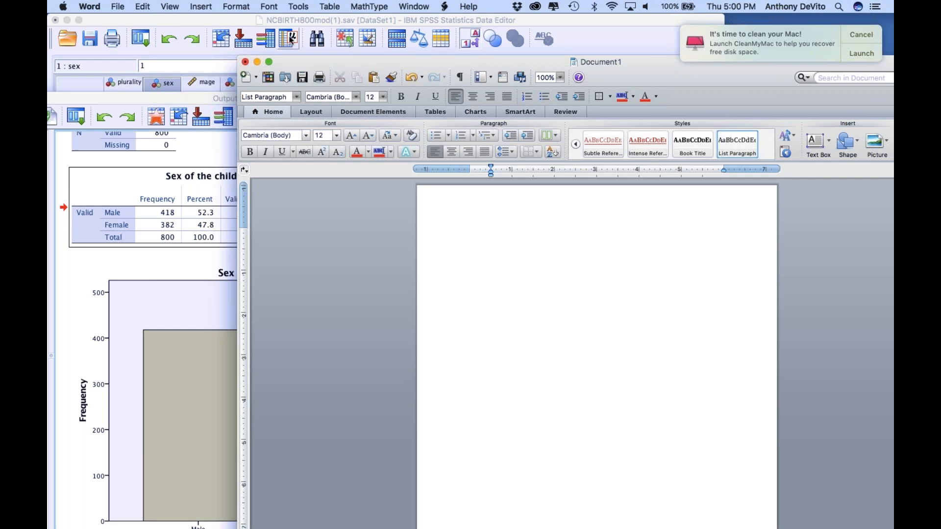
{"action": "left_click", "coordinate": [143, 6]}
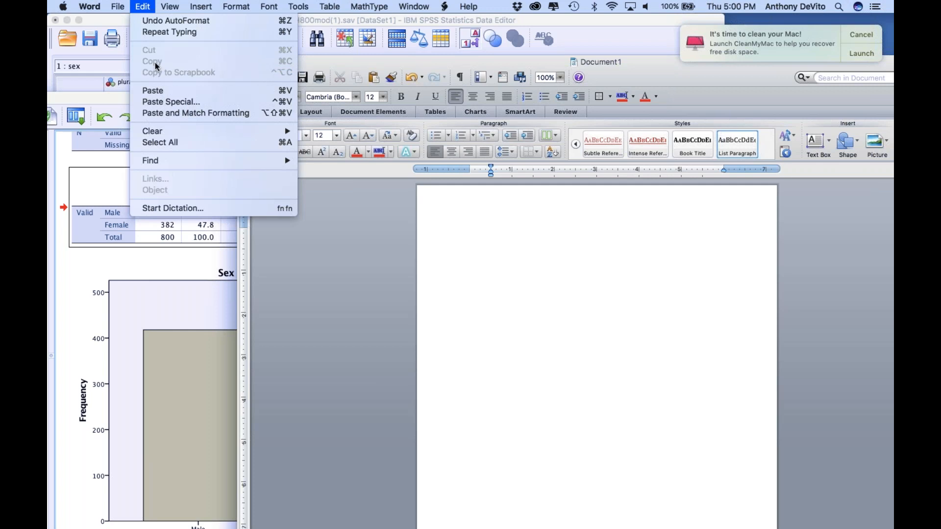
{"action": "left_click", "coordinate": [162, 92]}
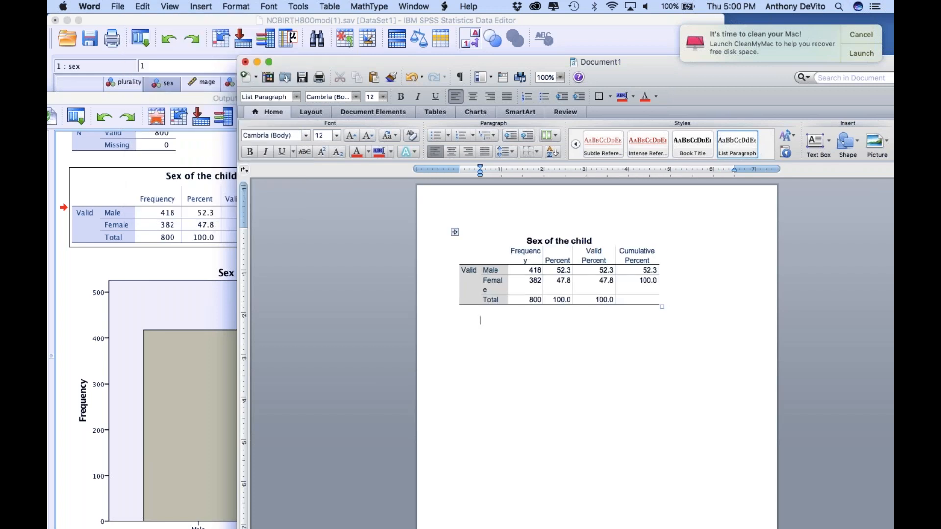
{"action": "left_click_drag", "start_coordinate": [498, 62], "coordinate": [405, 50]}
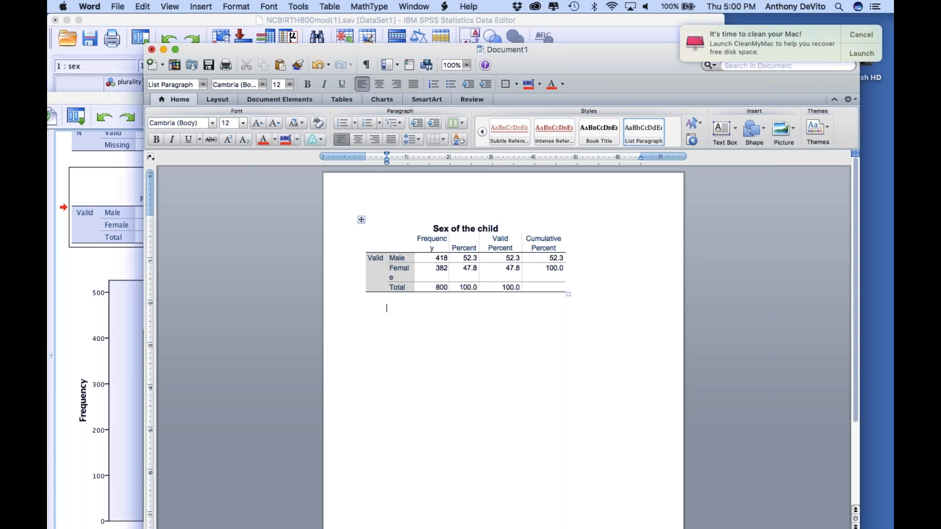
Step: Try replacing the Male frequency in the pasted table with 789 and undo the edit
{"action": "triple_click", "coordinate": [443, 257]}
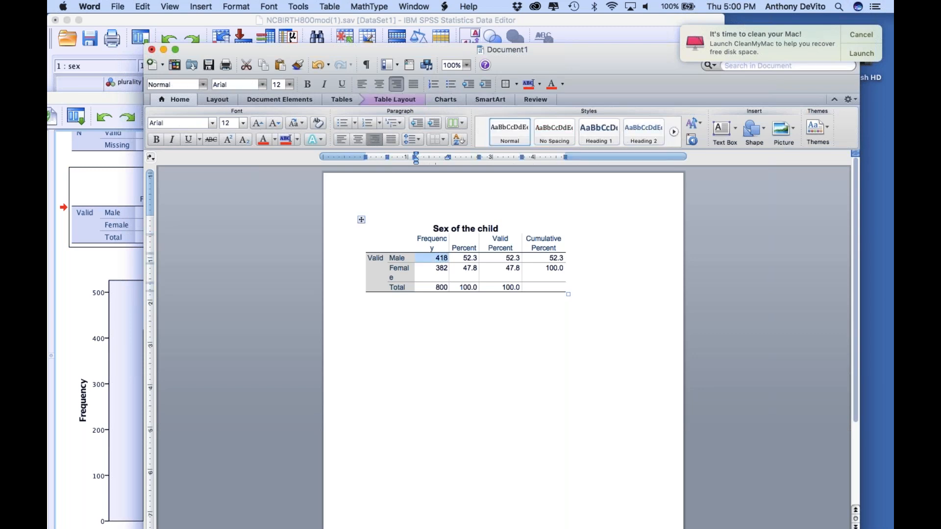
{"action": "type", "text": "789"}
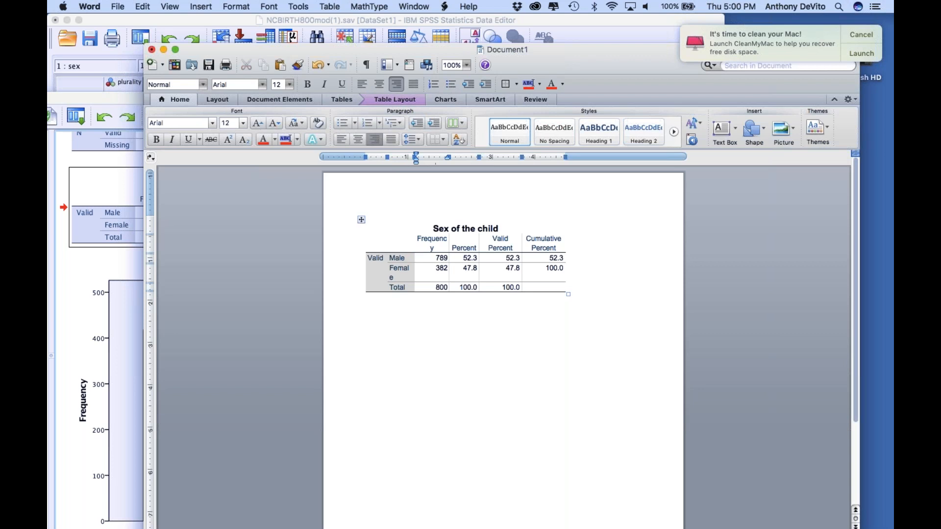
{"action": "left_click", "coordinate": [140, 6]}
{"action": "left_click", "coordinate": [146, 21]}
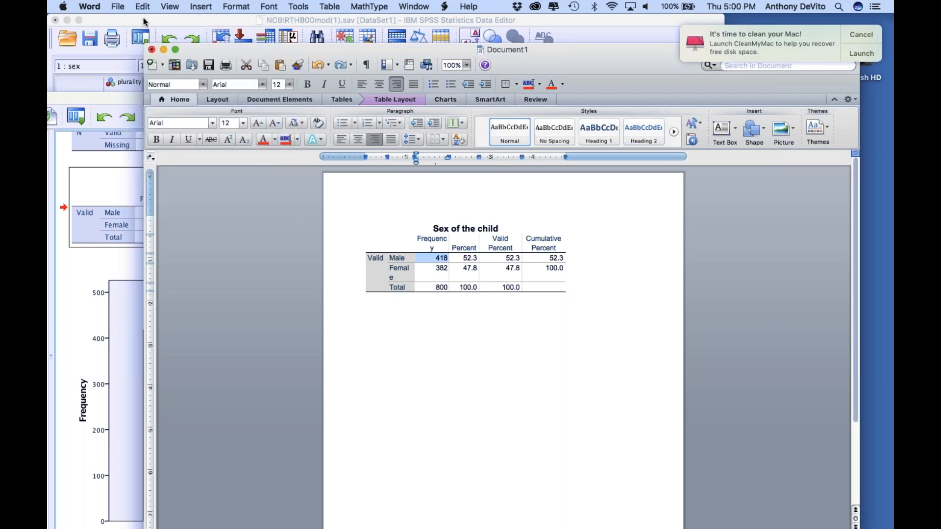
Step: Widen the pasted table's columns so that each column heading fits on one line
{"action": "left_click", "coordinate": [424, 312]}
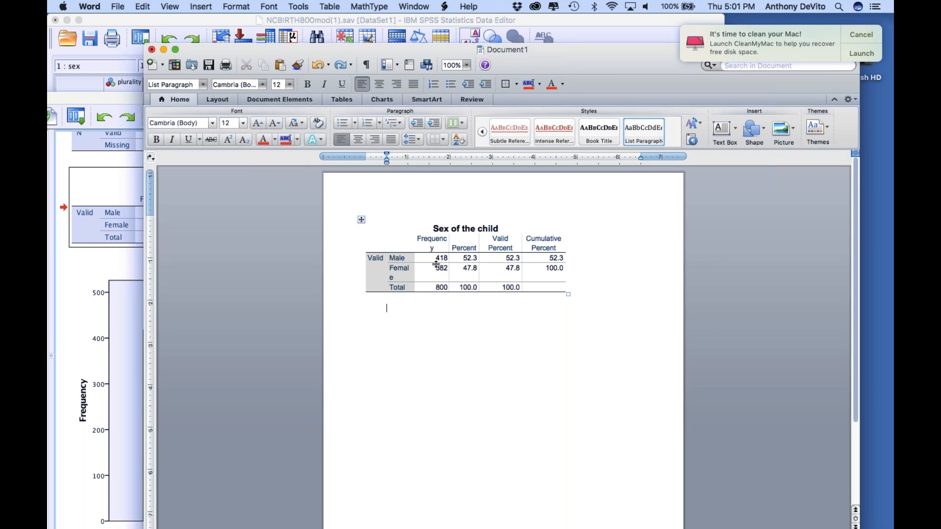
{"action": "left_click", "coordinate": [381, 258]}
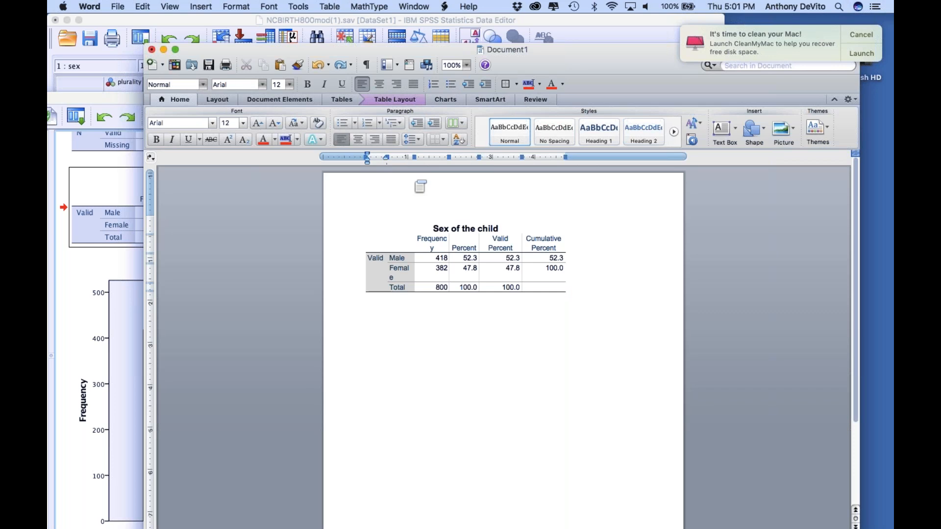
{"action": "left_click_drag", "start_coordinate": [448, 157], "coordinate": [606, 157]}
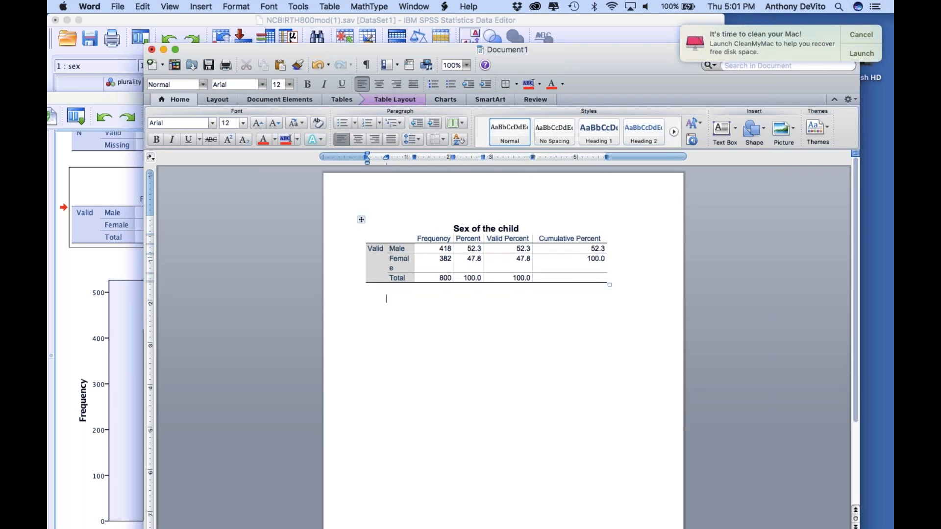
Step: Format the Male frequency value in the pasted table as red and bold
{"action": "double_click", "coordinate": [445, 249]}
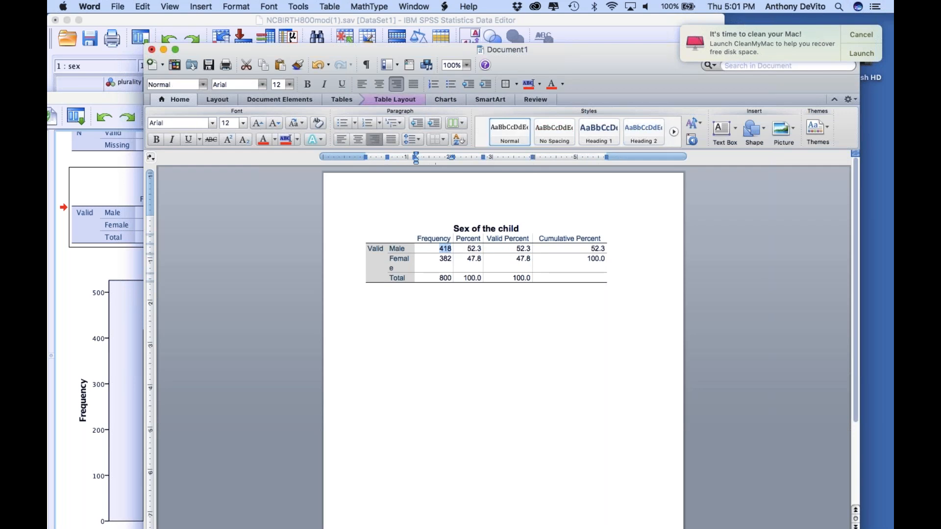
{"action": "left_click", "coordinate": [263, 139]}
{"action": "left_click", "coordinate": [520, 365]}
{"action": "double_click", "coordinate": [446, 249]}
{"action": "left_click", "coordinate": [157, 139]}
{"action": "left_click", "coordinate": [451, 322]}
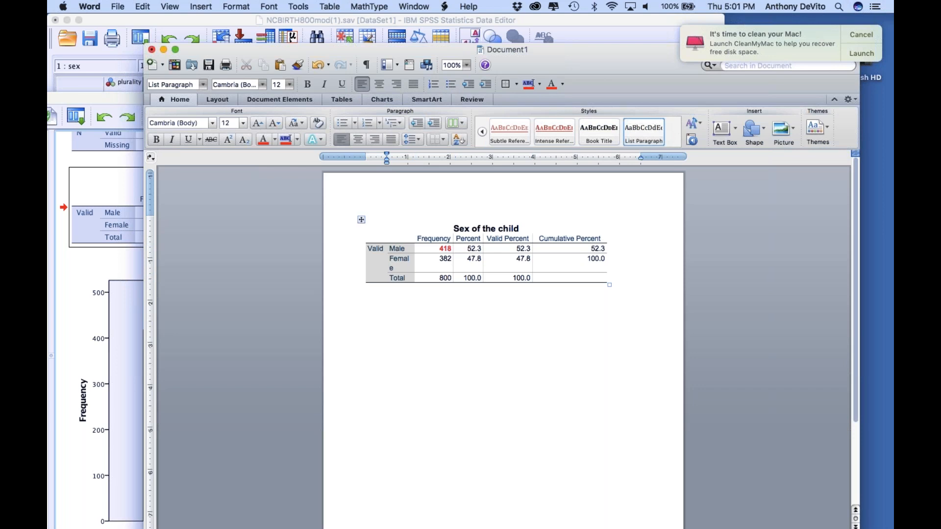
Step: Switch to the SPSS output viewer, open the Sex of the child bar chart in the Chart Editor and close it without editing
{"action": "left_click", "coordinate": [80, 257]}
{"action": "double_click", "coordinate": [123, 205]}
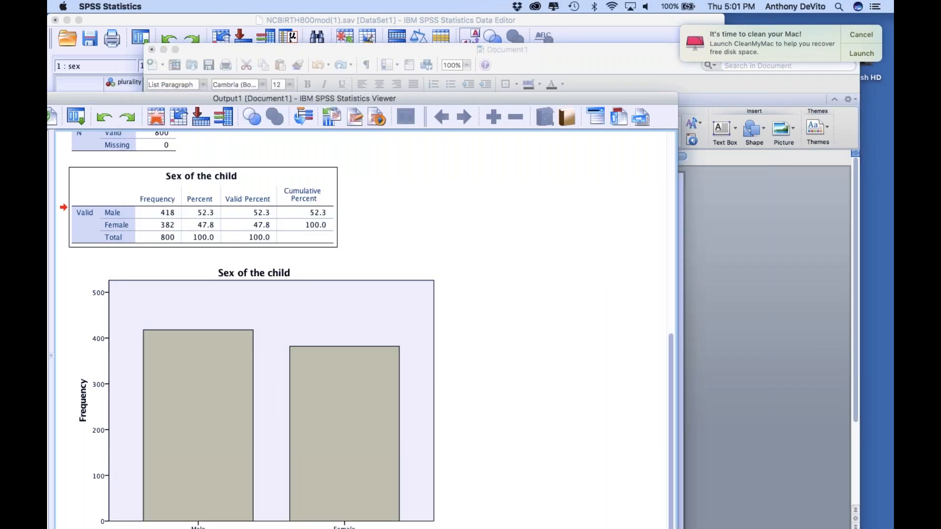
{"action": "left_click", "coordinate": [326, 322]}
{"action": "double_click", "coordinate": [324, 321]}
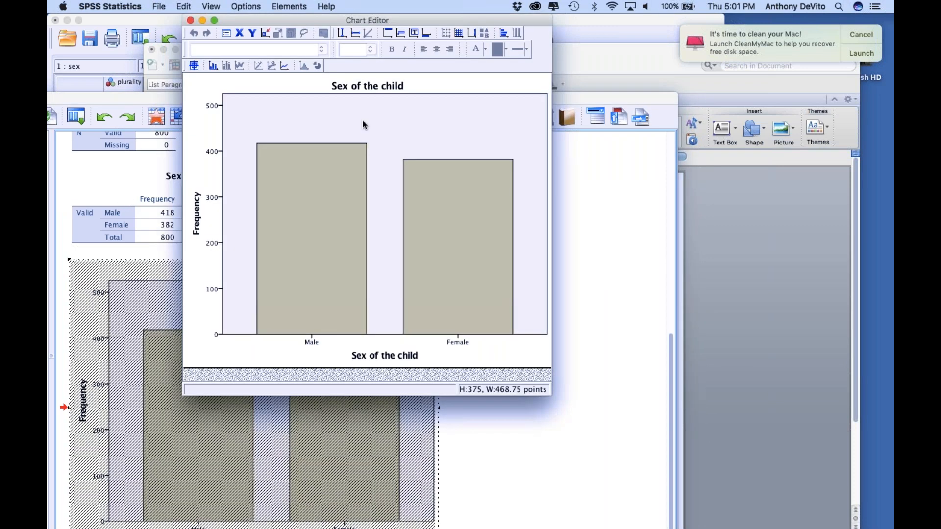
{"action": "left_click", "coordinate": [190, 22]}
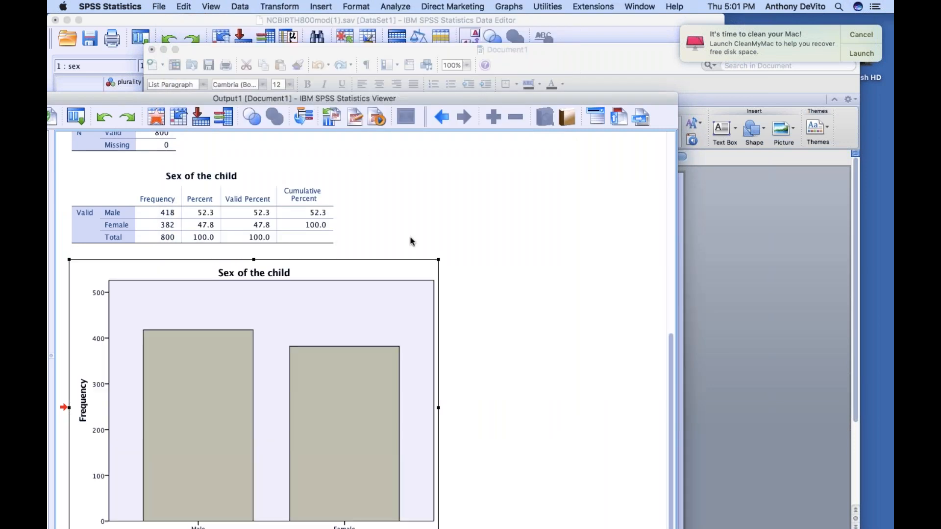
Step: Copy the Sex of the child bar chart from the SPSS output and paste it into the Word document two lines below the table
{"action": "left_click", "coordinate": [372, 295]}
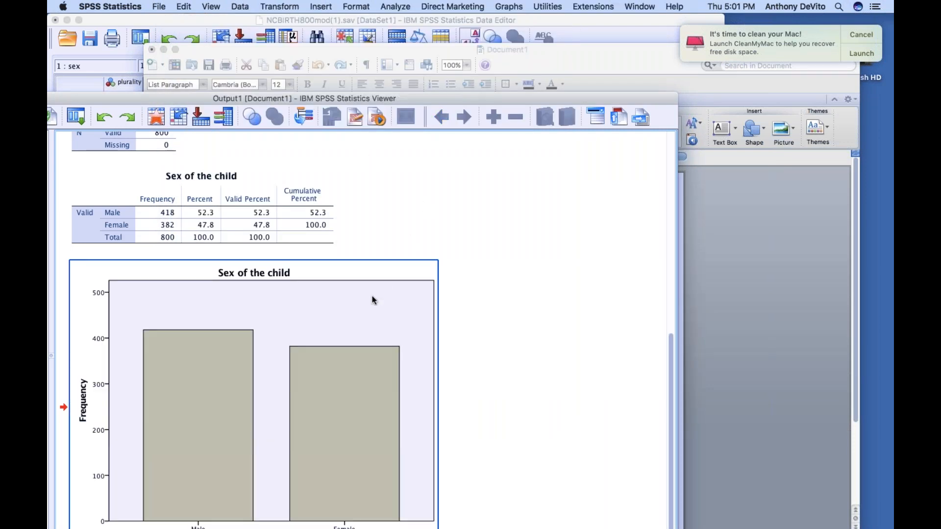
{"action": "left_click", "coordinate": [183, 6]}
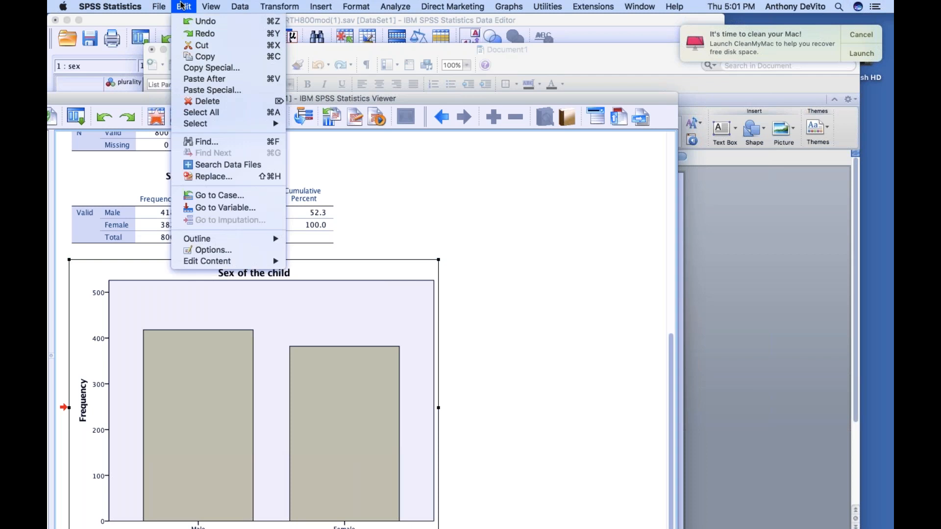
{"action": "left_click", "coordinate": [201, 57]}
{"action": "left_click", "coordinate": [799, 524]}
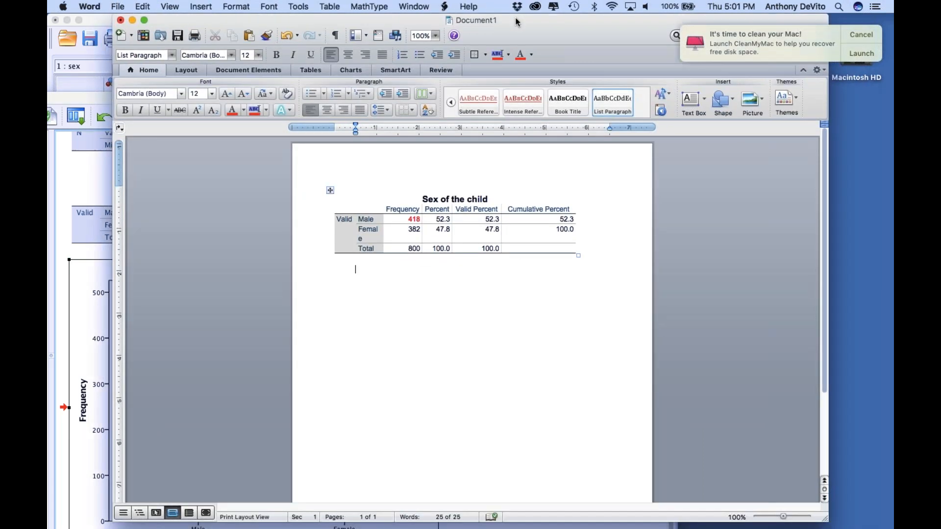
{"action": "key", "text": "Return"}
{"action": "key", "text": "Return"}
{"action": "left_click", "coordinate": [141, 6]}
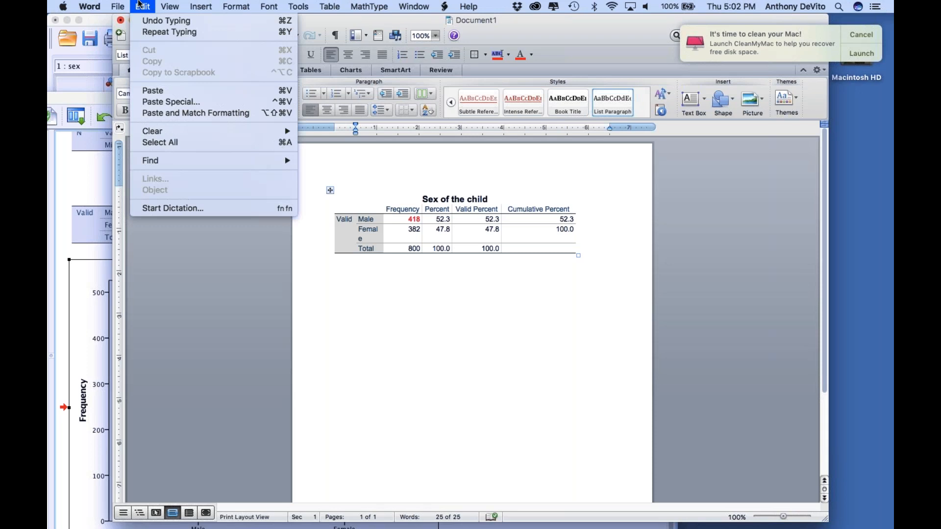
{"action": "left_click", "coordinate": [155, 91]}
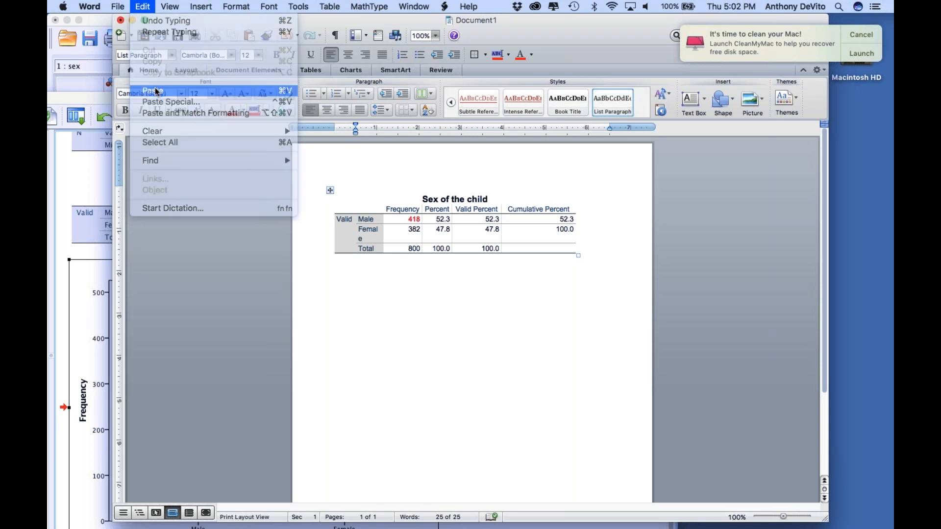
Step: Shrink the pasted bar chart proportionally to about 4.38 inches wide and 3.51 inches high
{"action": "left_click", "coordinate": [485, 281]}
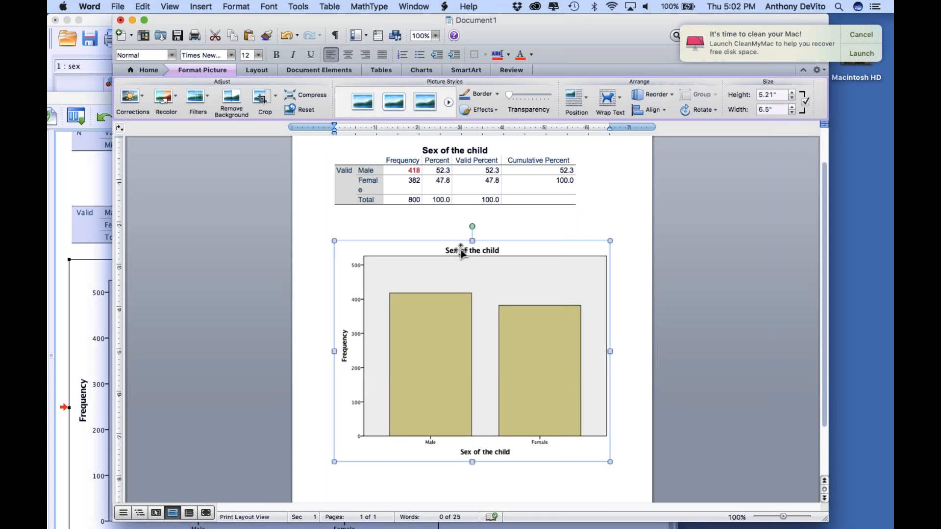
{"action": "left_click_drag", "start_coordinate": [610, 461], "coordinate": [522, 389]}
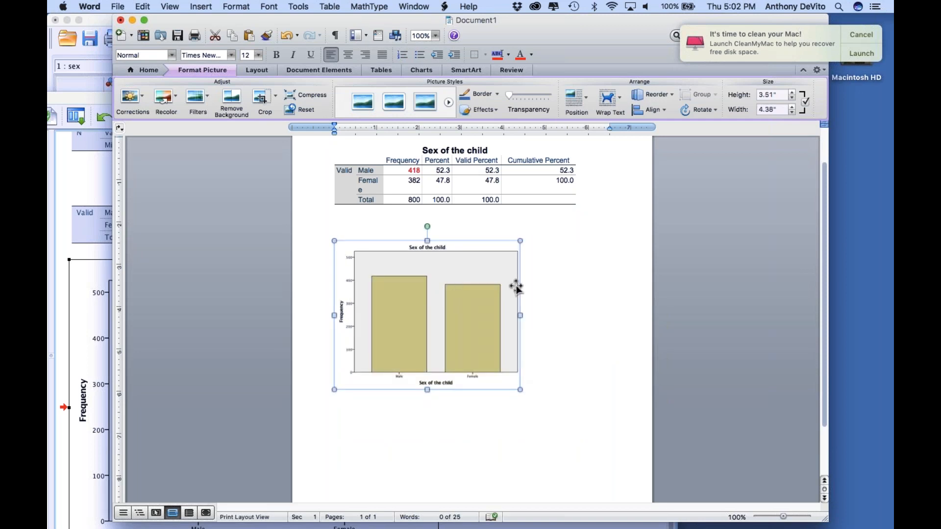
{"action": "left_click", "coordinate": [482, 186]}
{"action": "scroll", "coordinate": [482, 187], "scroll_direction": "up", "scroll_amount": 1}
{"action": "scroll", "coordinate": [494, 189], "scroll_direction": "up", "scroll_amount": 1}
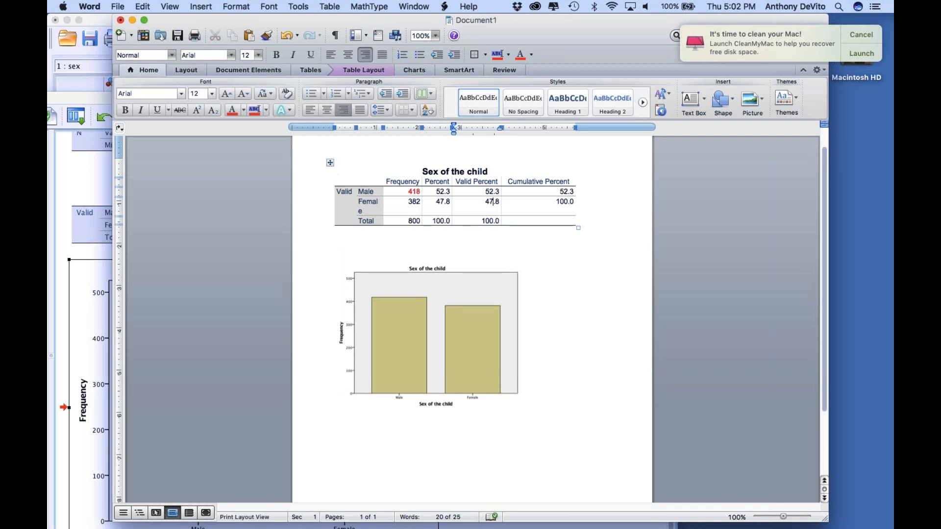
{"action": "left_click_drag", "start_coordinate": [338, 177], "coordinate": [382, 178]}
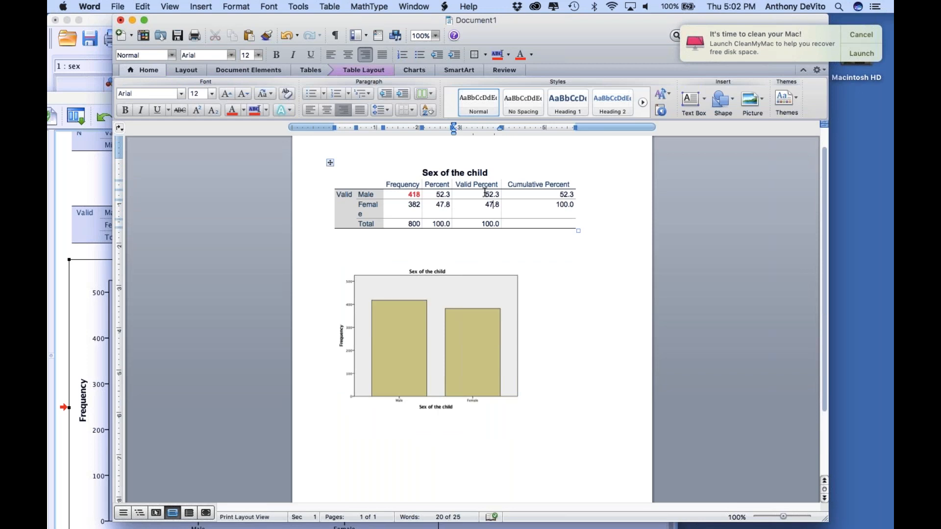
{"action": "scroll", "coordinate": [473, 204], "scroll_direction": "down", "scroll_amount": 2}
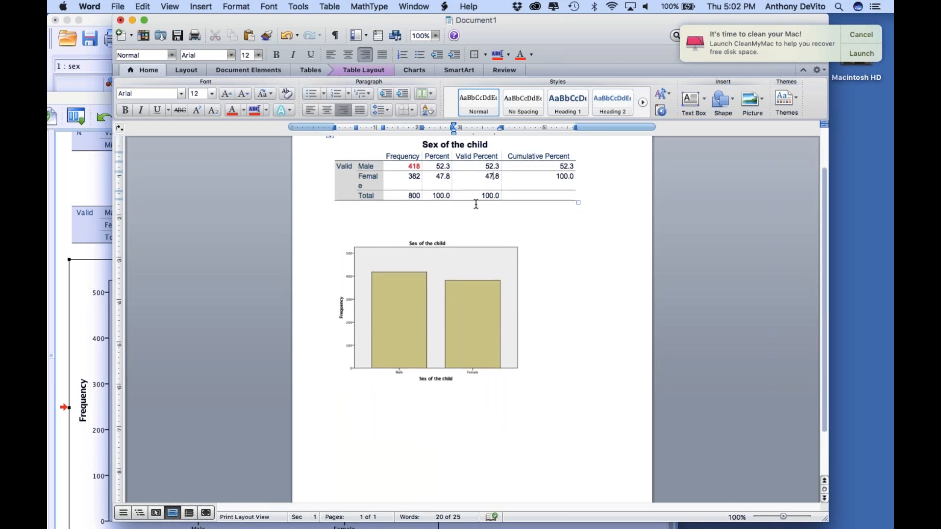
Step: Copy the Sex of the child frequency table from the SPSS output, switch to Word and add a new line below the chart
{"action": "left_click", "coordinate": [78, 169]}
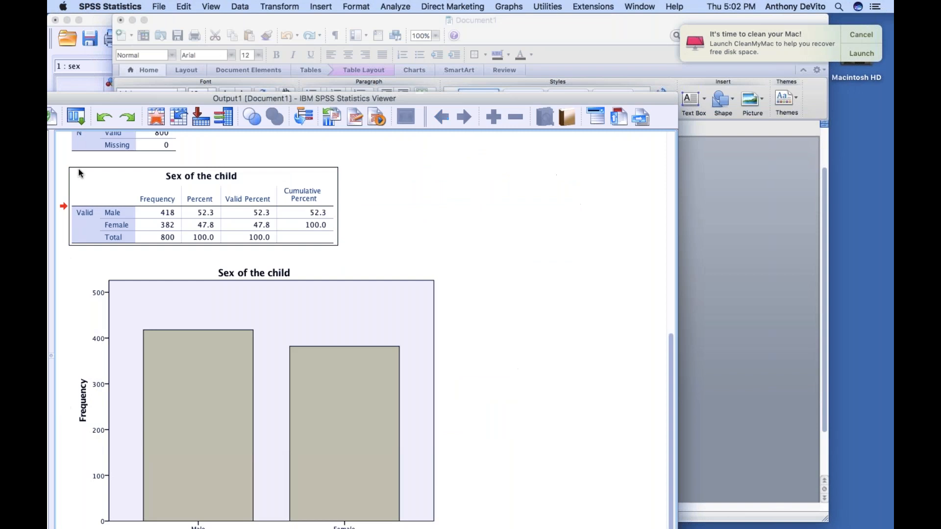
{"action": "left_click", "coordinate": [164, 212]}
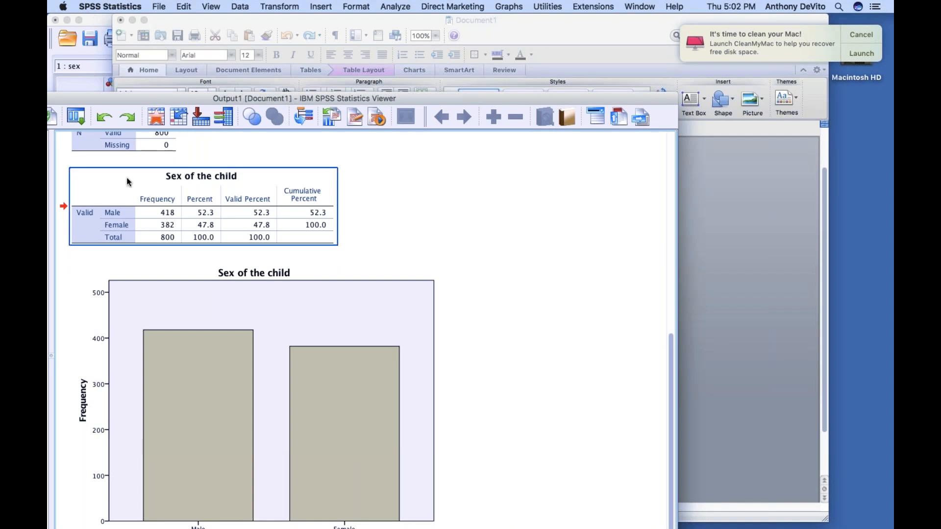
{"action": "left_click", "coordinate": [178, 6]}
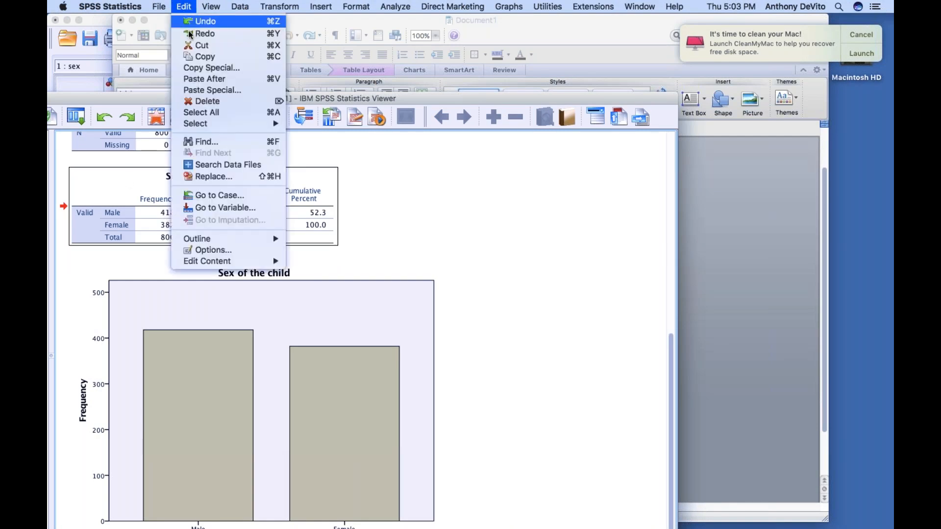
{"action": "left_click", "coordinate": [197, 56]}
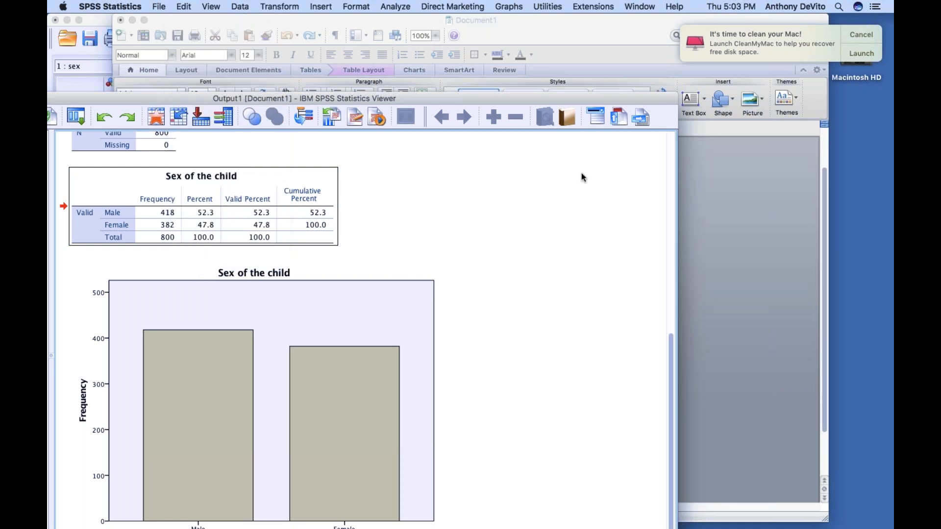
{"action": "left_click", "coordinate": [561, 21]}
{"action": "left_click_drag", "start_coordinate": [562, 20], "coordinate": [497, 33]}
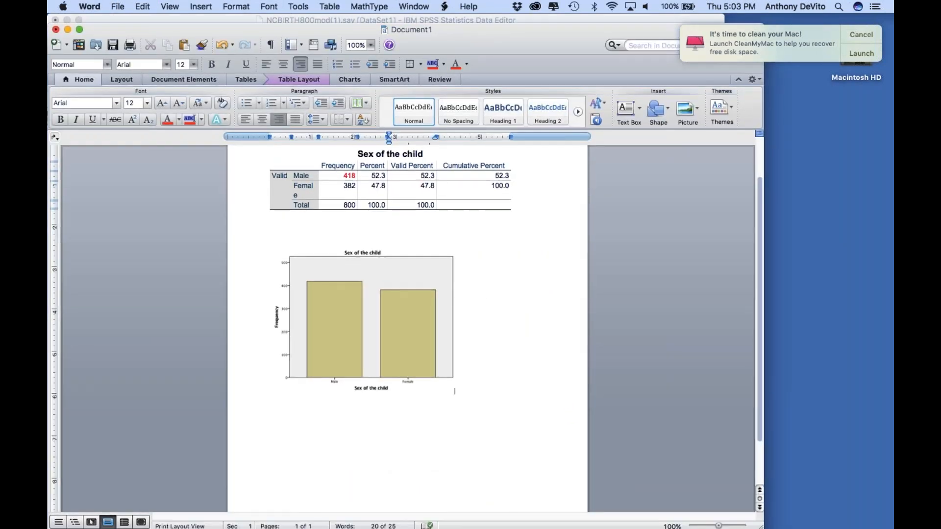
{"action": "left_click", "coordinate": [269, 399]}
{"action": "key", "text": "Return"}
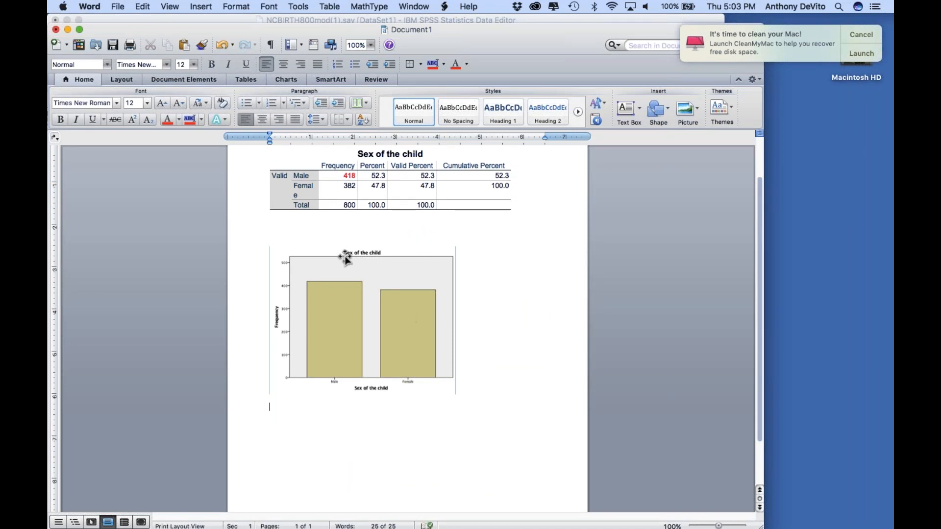
Step: Review the Formatted Text (RTF), Unformatted Text and Styled Text formats in Paste Special, and cancel without pasting
{"action": "left_click", "coordinate": [140, 6]}
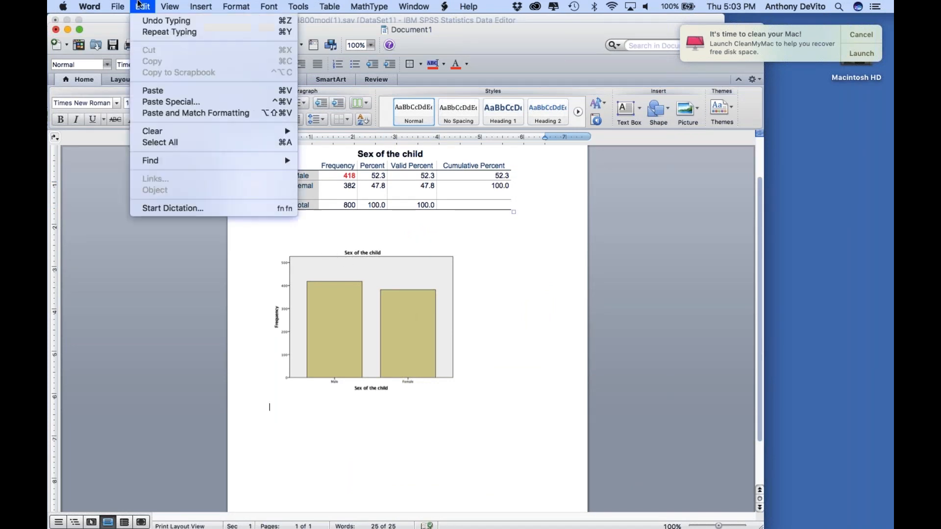
{"action": "left_click", "coordinate": [164, 101]}
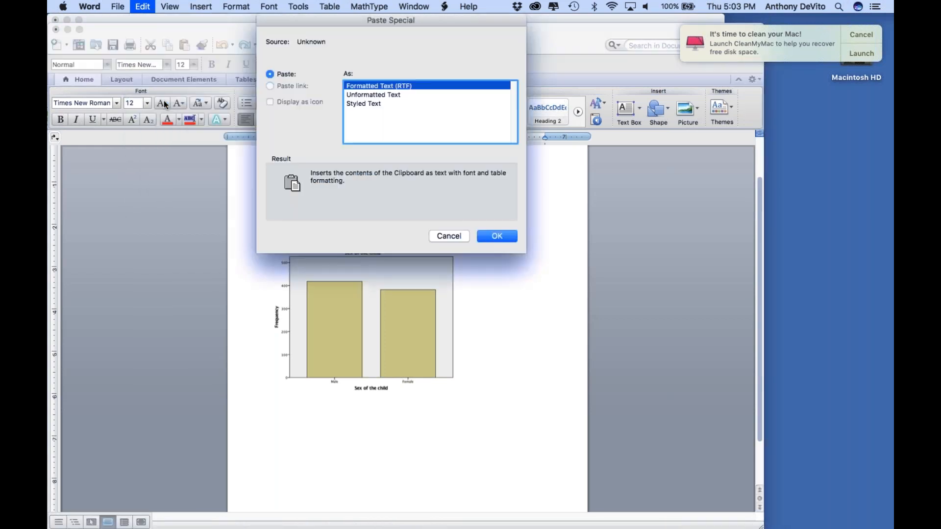
{"action": "left_click", "coordinate": [369, 102]}
{"action": "left_click", "coordinate": [369, 96]}
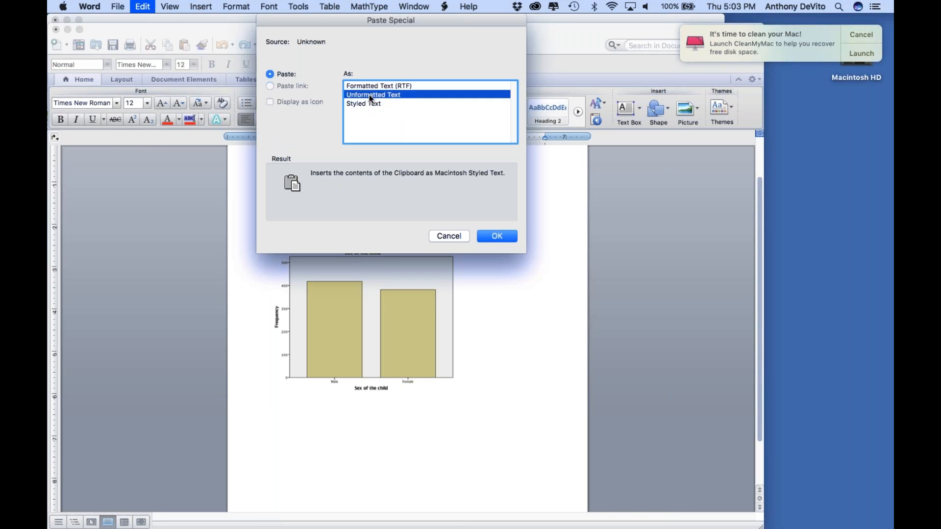
{"action": "left_click", "coordinate": [367, 86]}
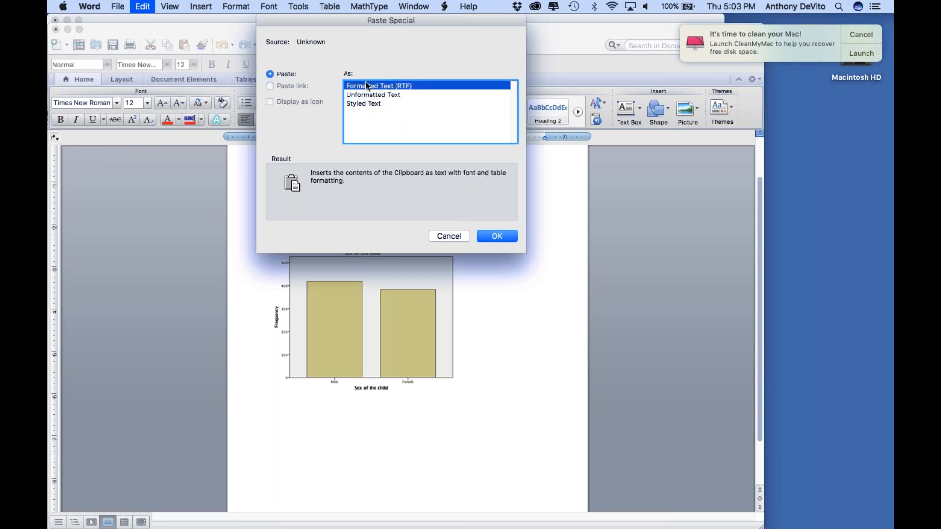
{"action": "left_click", "coordinate": [371, 104]}
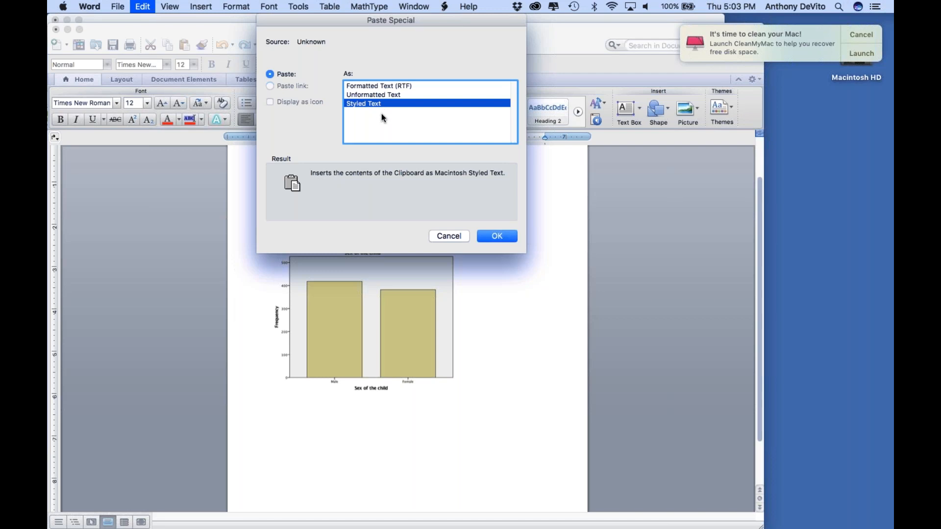
{"action": "left_click", "coordinate": [376, 95]}
{"action": "left_click", "coordinate": [374, 86]}
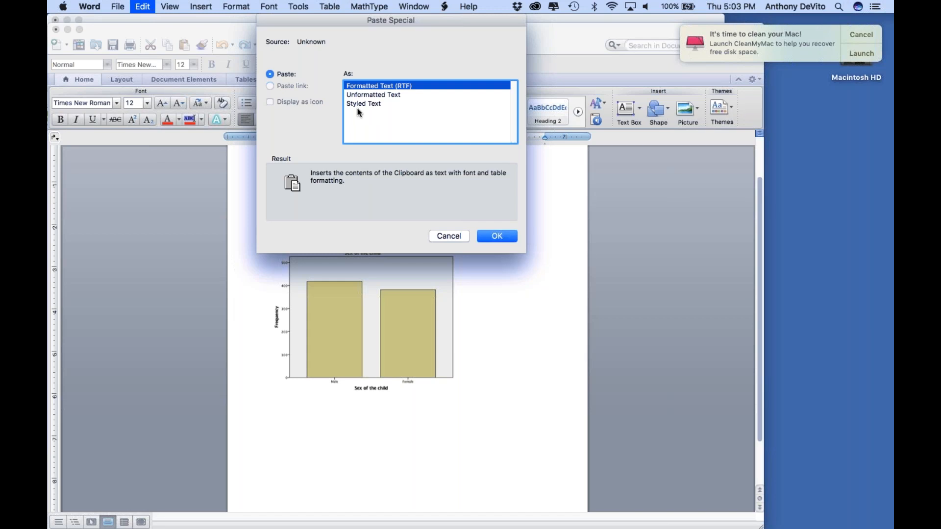
{"action": "left_click", "coordinate": [448, 236]}
Step: Enlarge the pasted bar chart slightly in proportion and move the Word window aside to uncover the SPSS output
{"action": "left_click", "coordinate": [407, 268]}
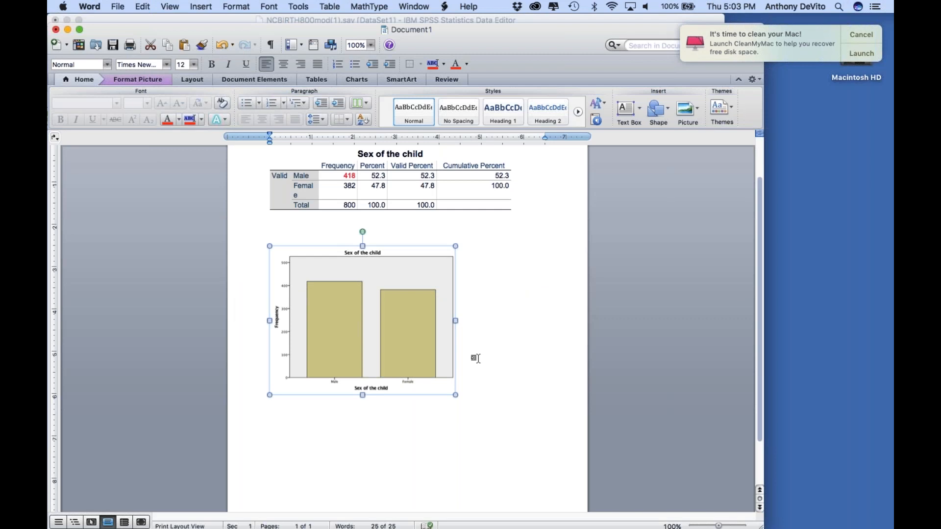
{"action": "mouse_move", "coordinate": [456, 392]}
{"action": "left_mouse_down"}
{"action": "mouse_move", "coordinate": [476, 408]}
{"action": "mouse_move", "coordinate": [466, 403]}
{"action": "left_mouse_up"}
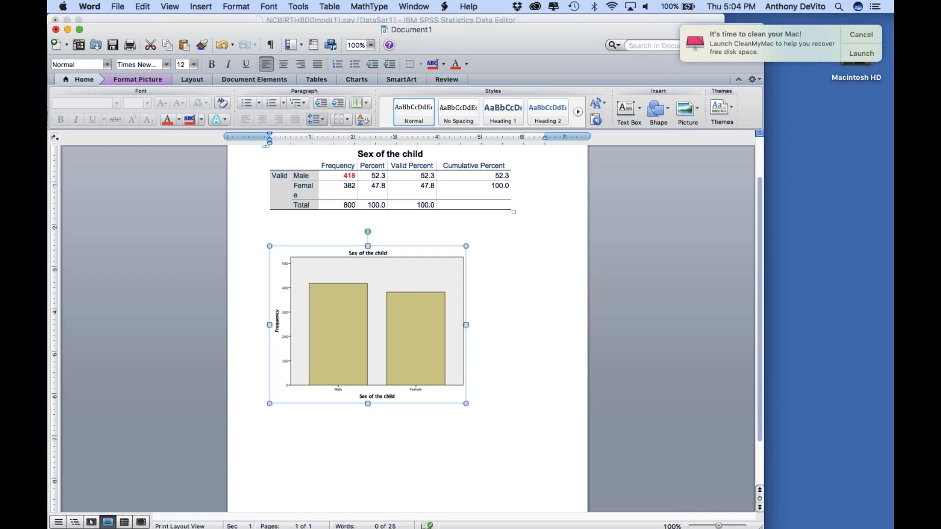
{"action": "left_click_drag", "start_coordinate": [209, 28], "coordinate": [389, 86]}
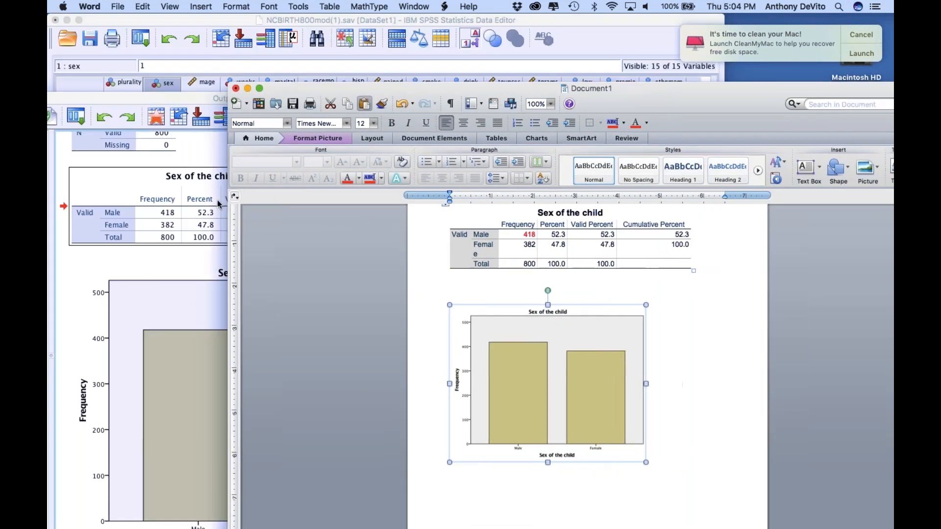
Step: Bring the SPSS output forward, open Grab and capture a selection around the Sex of the child frequency table
{"action": "left_click", "coordinate": [208, 150]}
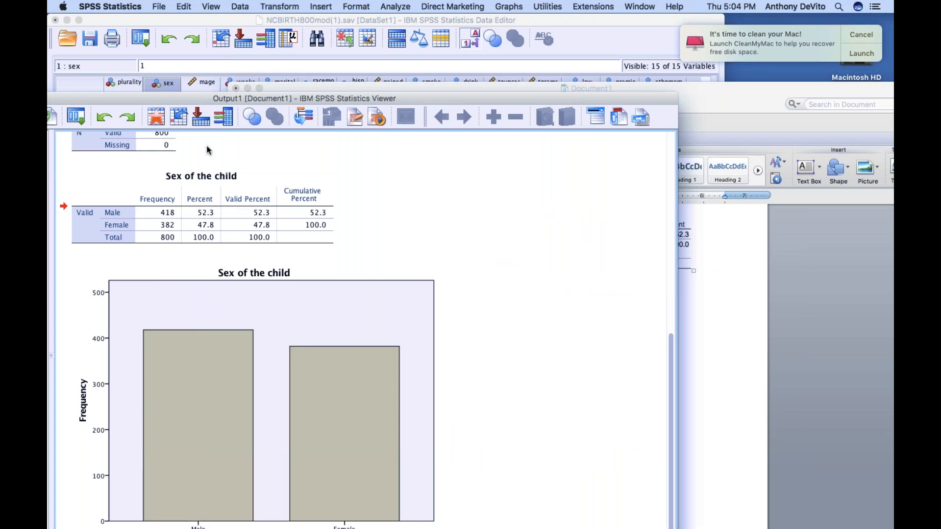
{"action": "left_click", "coordinate": [254, 394]}
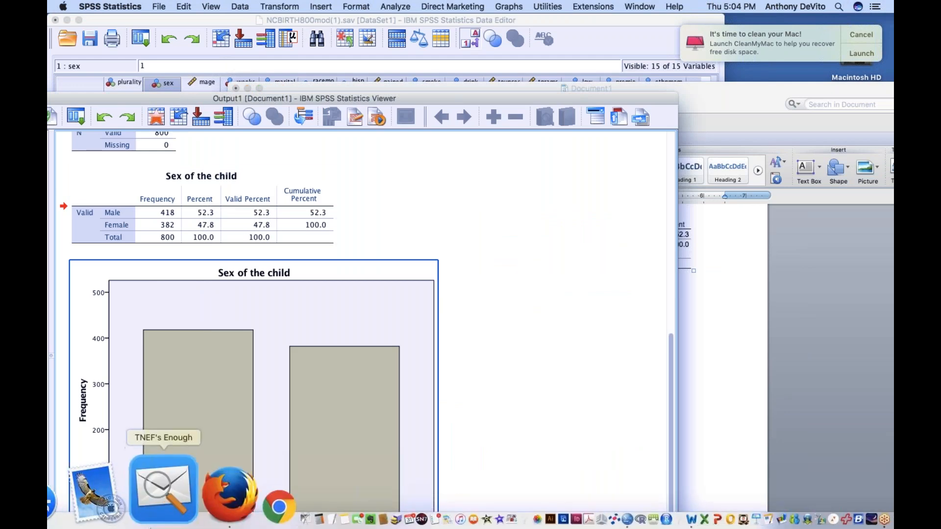
{"action": "left_click", "coordinate": [193, 487]}
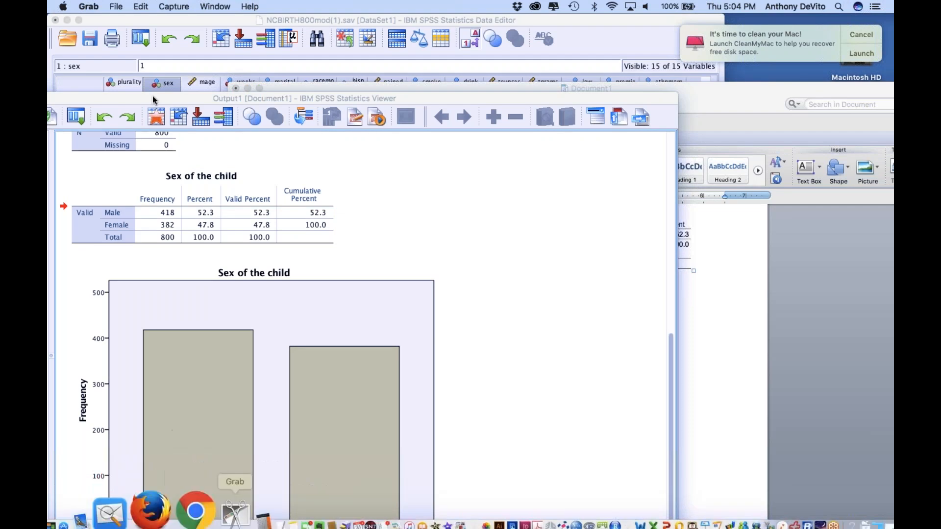
{"action": "left_click", "coordinate": [174, 9]}
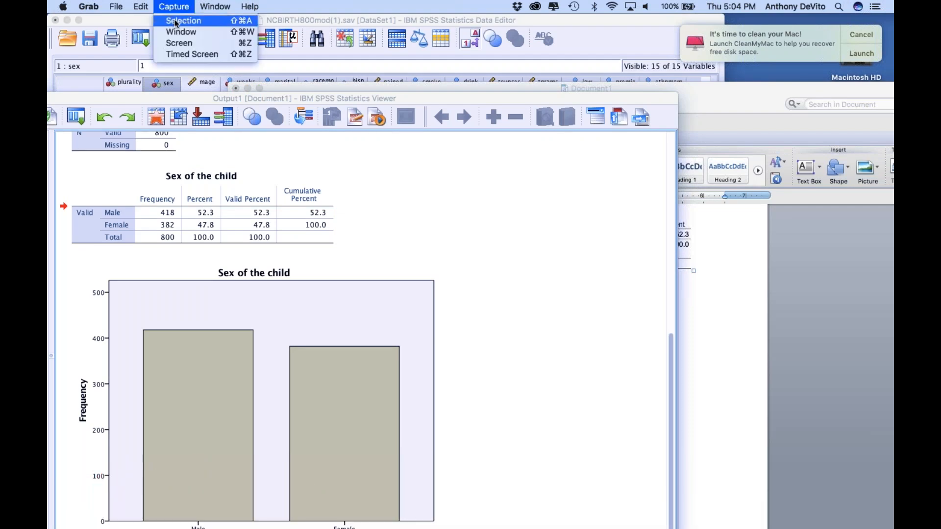
{"action": "left_click", "coordinate": [182, 20]}
{"action": "left_click_drag", "start_coordinate": [71, 159], "coordinate": [330, 253]}
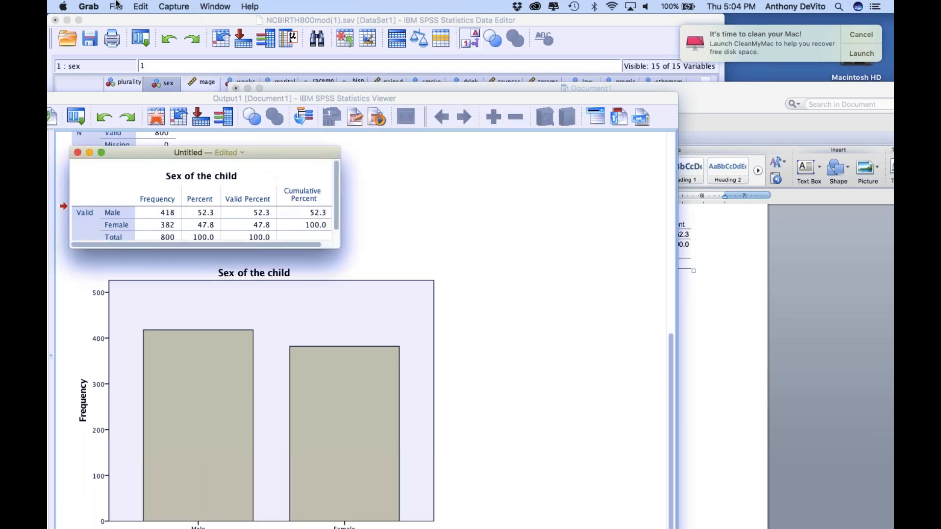
{"action": "left_click_drag", "start_coordinate": [151, 155], "coordinate": [271, 160]}
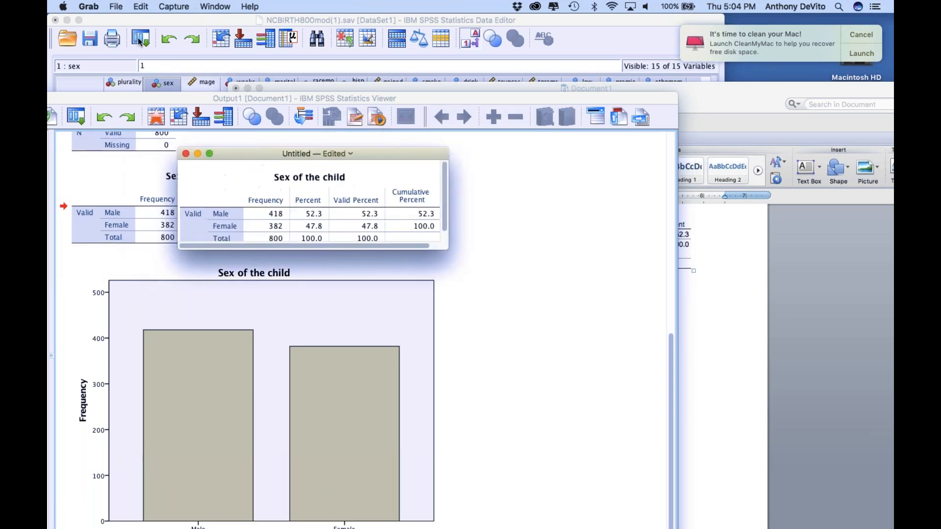
Step: Open the save dialog for the captured table image, check its file format choices and minimize the capture window without saving
{"action": "left_click", "coordinate": [116, 6]}
{"action": "left_click", "coordinate": [127, 32]}
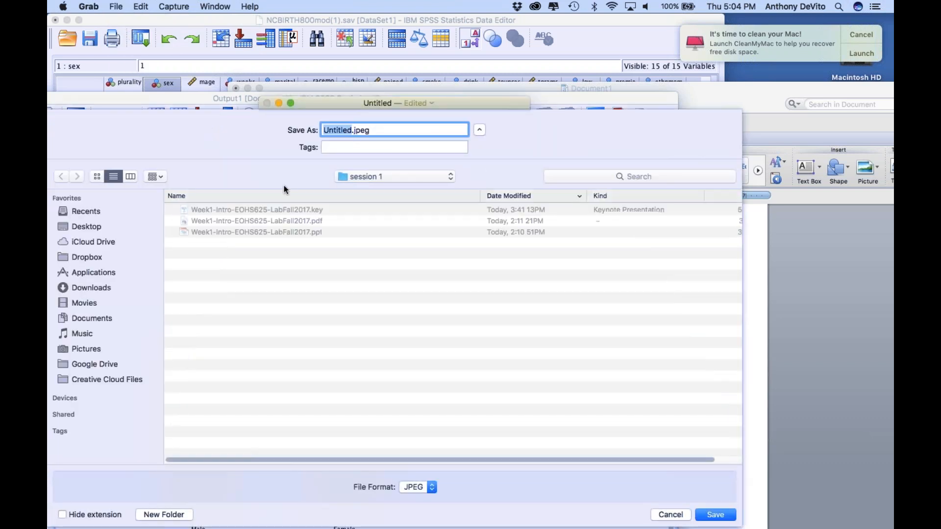
{"action": "left_click", "coordinate": [432, 488]}
{"action": "left_click", "coordinate": [432, 487]}
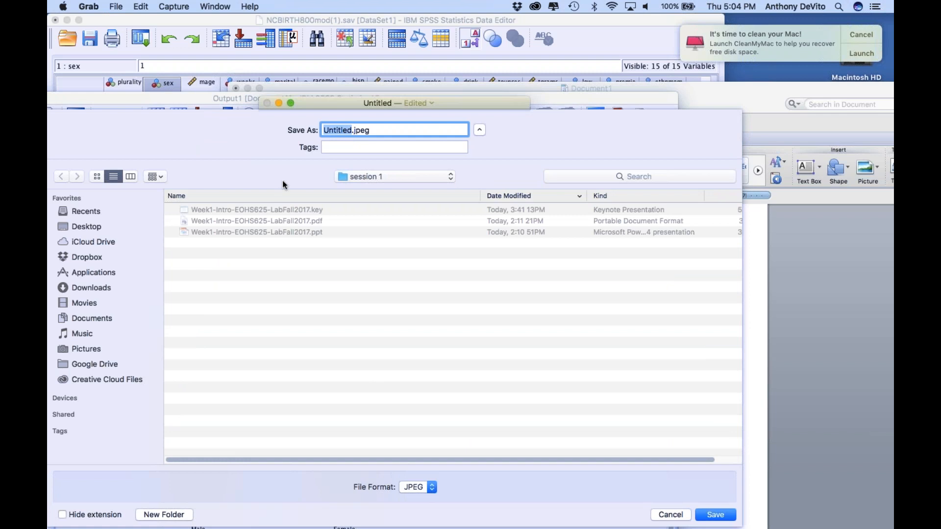
{"action": "left_click_drag", "start_coordinate": [298, 103], "coordinate": [317, 103]}
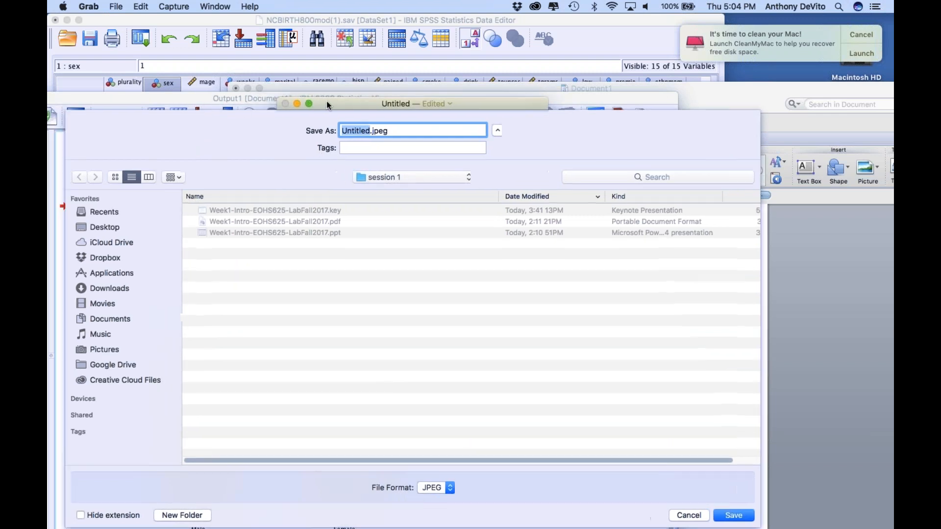
{"action": "left_click", "coordinate": [297, 104]}
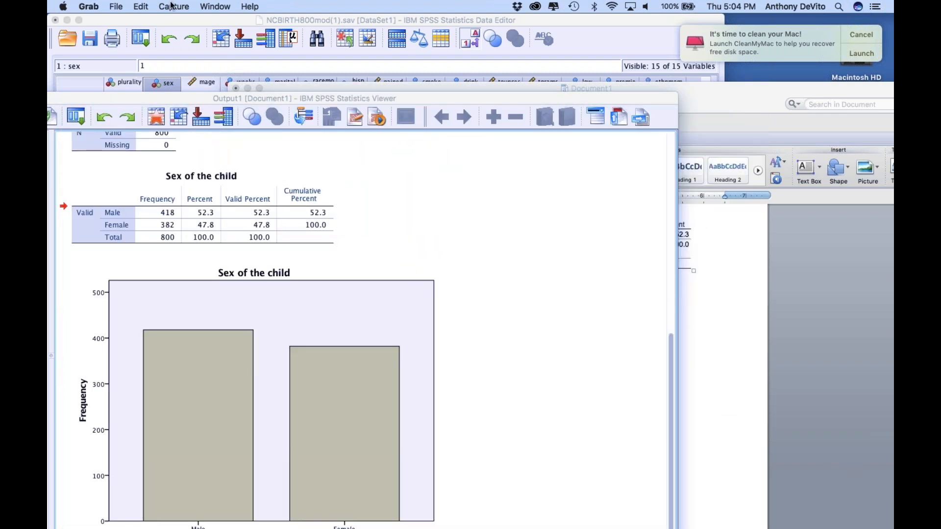
Step: Capture a selection around the Sex of the child frequency table with Grab, copy the image and put the capture window away
{"action": "left_click", "coordinate": [140, 7]}
{"action": "left_click", "coordinate": [141, 7]}
{"action": "left_click", "coordinate": [185, 7]}
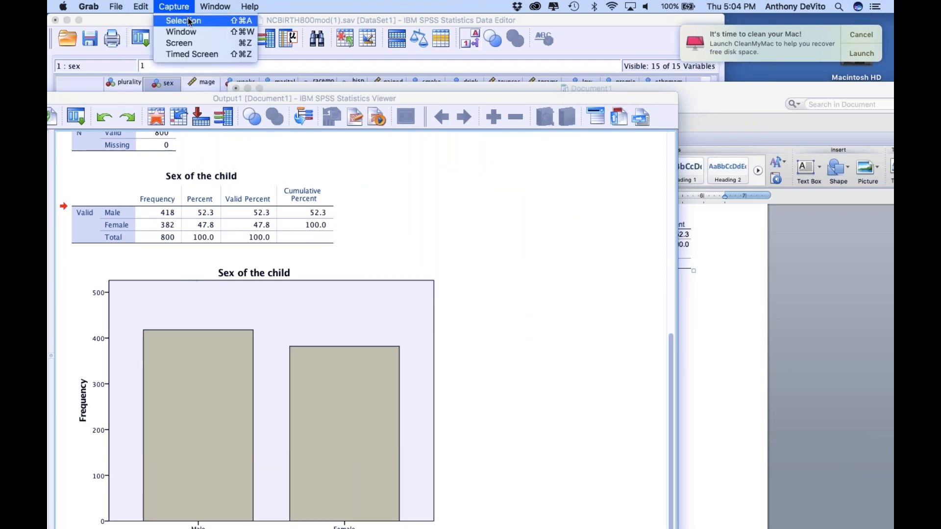
{"action": "left_click", "coordinate": [188, 22]}
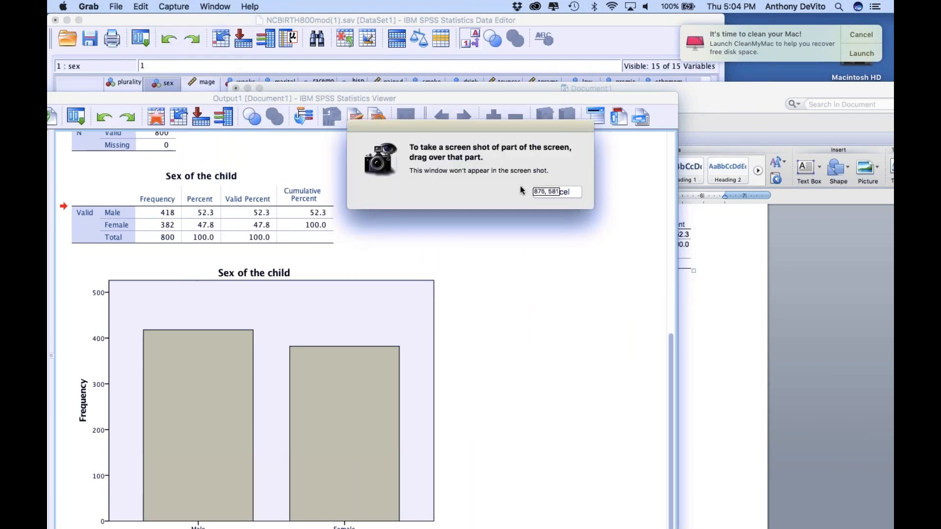
{"action": "left_click_drag", "start_coordinate": [68, 162], "coordinate": [346, 260]}
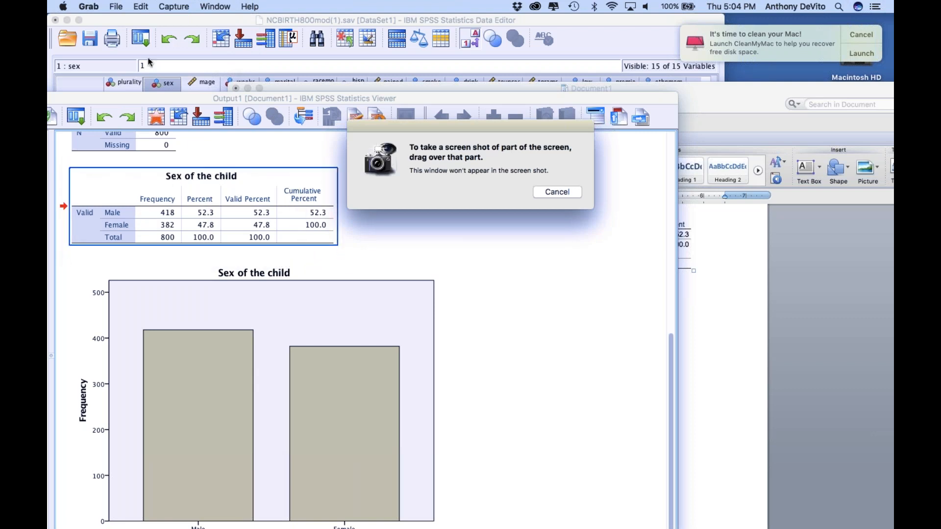
{"action": "left_click", "coordinate": [140, 7]}
{"action": "left_click", "coordinate": [148, 33]}
{"action": "left_click", "coordinate": [88, 154]}
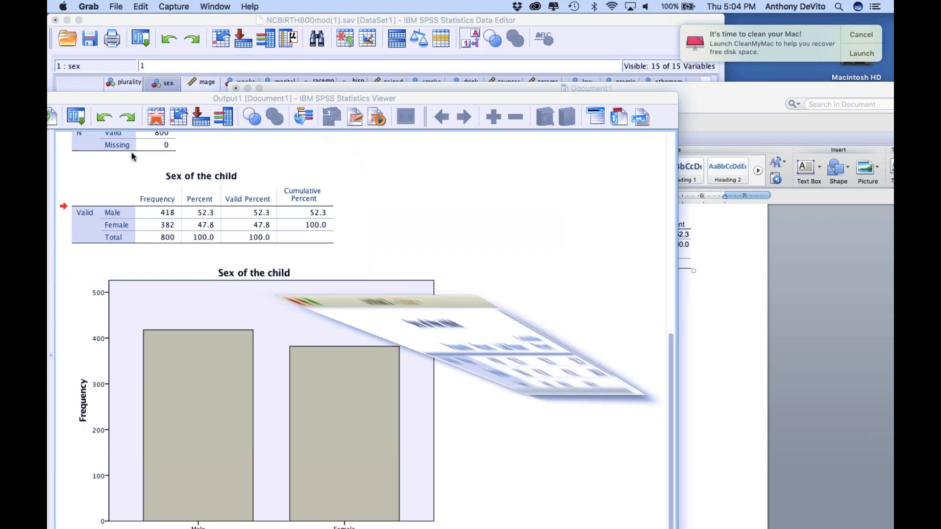
Step: Switch to Word, paste the captured frequency table as a picture and place it directly above the bar chart
{"action": "left_click", "coordinate": [706, 357]}
{"action": "scroll", "coordinate": [620, 320], "scroll_direction": "down", "scroll_amount": 3}
{"action": "left_click", "coordinate": [665, 384]}
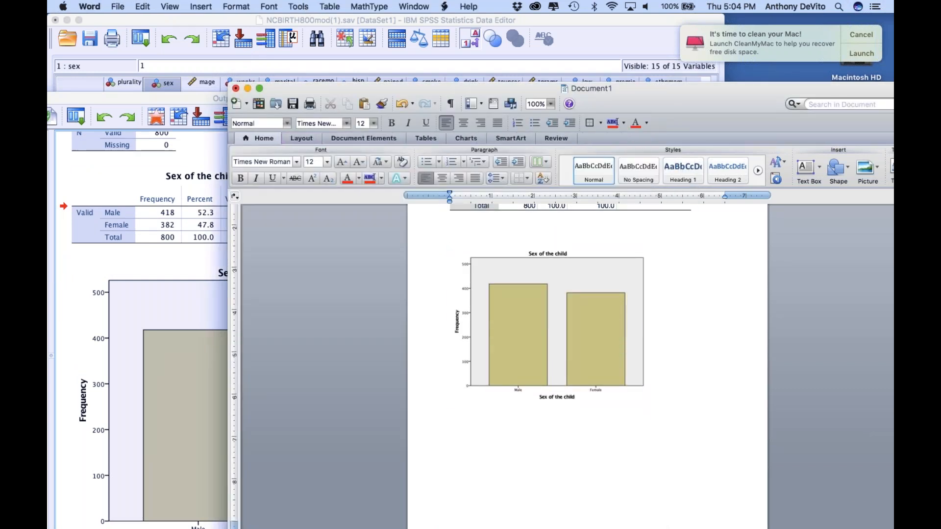
{"action": "left_click", "coordinate": [142, 6]}
{"action": "left_click", "coordinate": [163, 92]}
{"action": "scroll", "coordinate": [510, 347], "scroll_direction": "down", "scroll_amount": 1}
{"action": "left_click", "coordinate": [510, 346]}
{"action": "left_click_drag", "start_coordinate": [450, 292], "coordinate": [523, 315]}
{"action": "scroll", "coordinate": [550, 346], "scroll_direction": "up", "scroll_amount": 5}
{"action": "left_click_drag", "start_coordinate": [544, 451], "coordinate": [556, 240]}
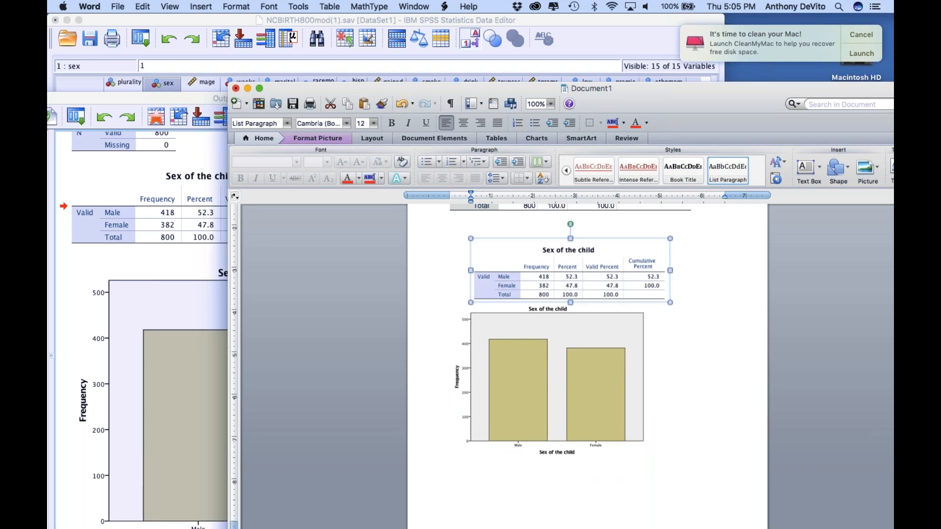
Step: Close the Word document and switch to SPSS, bringing the Data Editor to the front
{"action": "left_click", "coordinate": [235, 89]}
{"action": "left_click", "coordinate": [535, 187]}
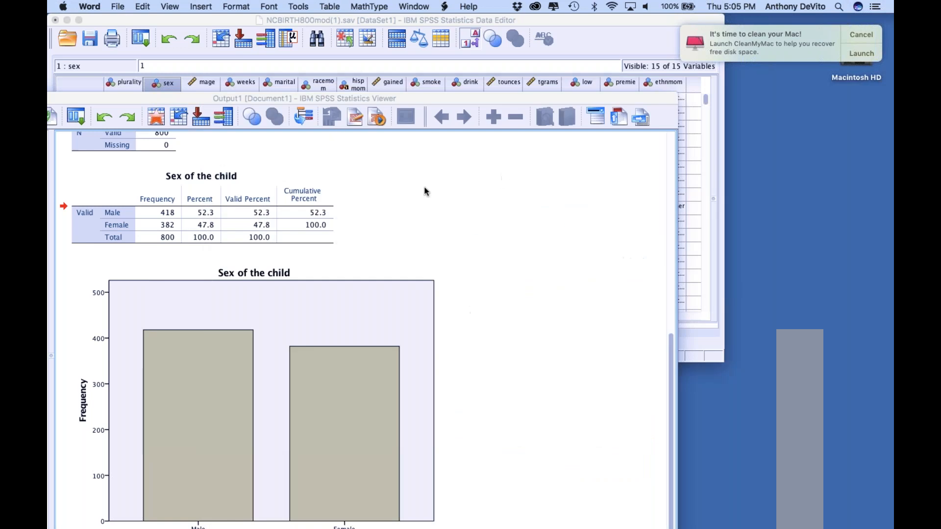
{"action": "left_click", "coordinate": [425, 191]}
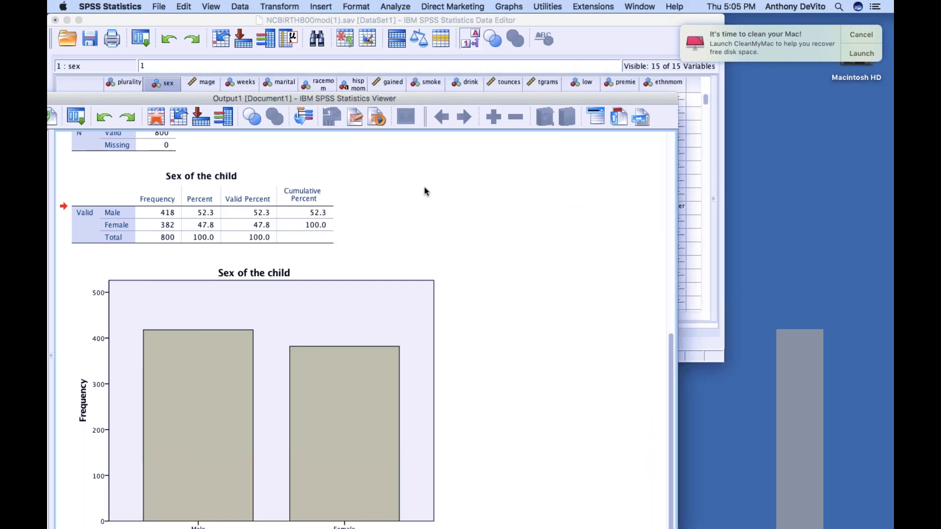
{"action": "scroll", "coordinate": [424, 191], "scroll_direction": "up", "scroll_amount": 5}
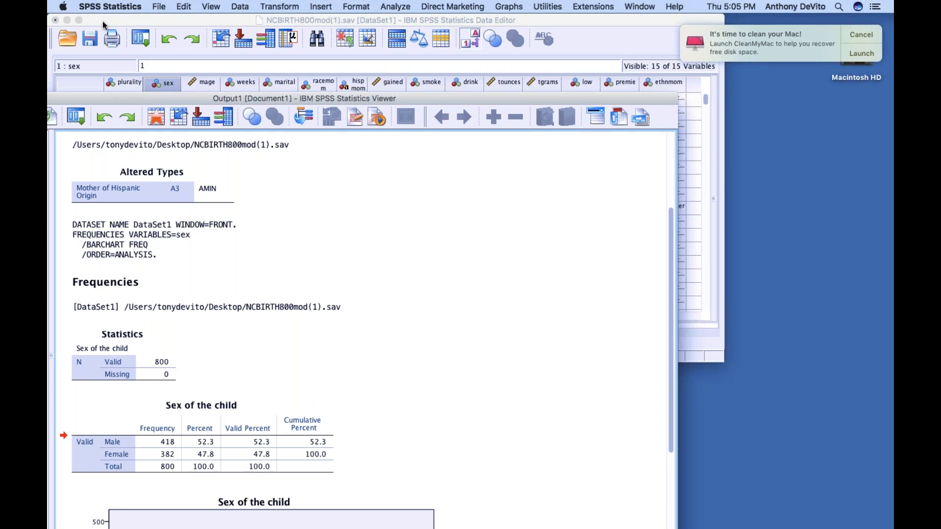
{"action": "left_click", "coordinate": [120, 22]}
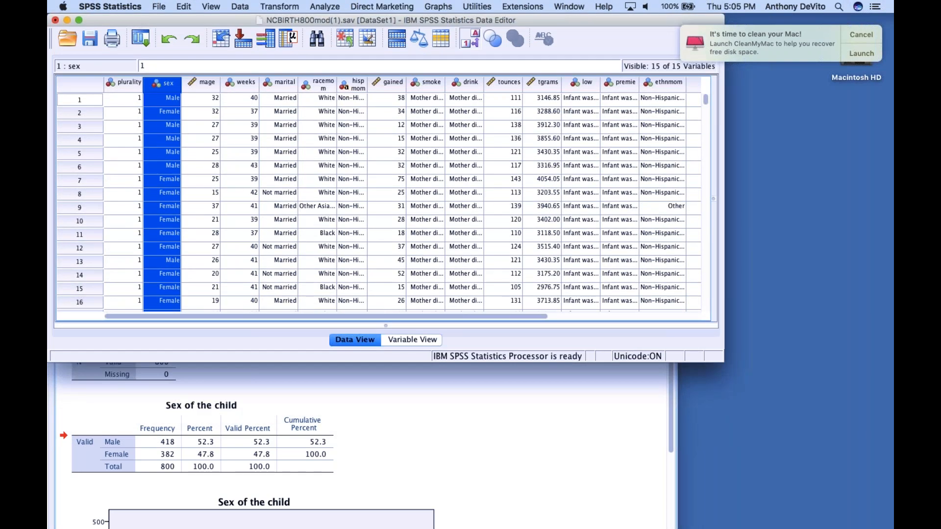
Step: Compare the variable definitions and measurement levels with the data columns, finishing in Data View
{"action": "left_click", "coordinate": [412, 339]}
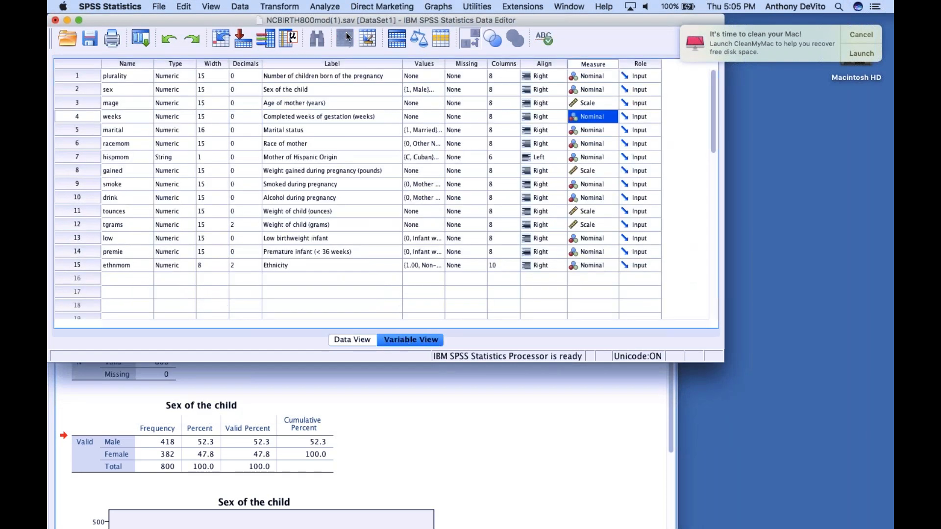
{"action": "left_click", "coordinate": [353, 340]}
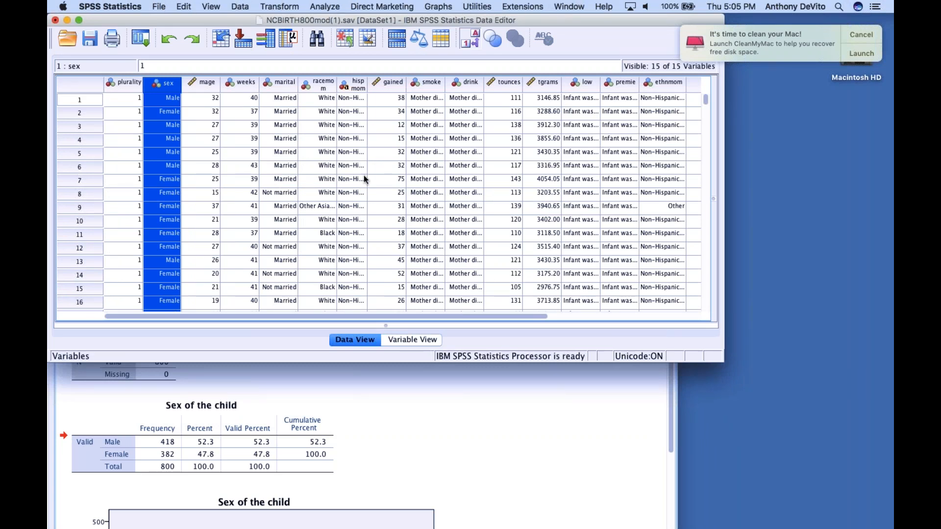
{"action": "left_click", "coordinate": [404, 340]}
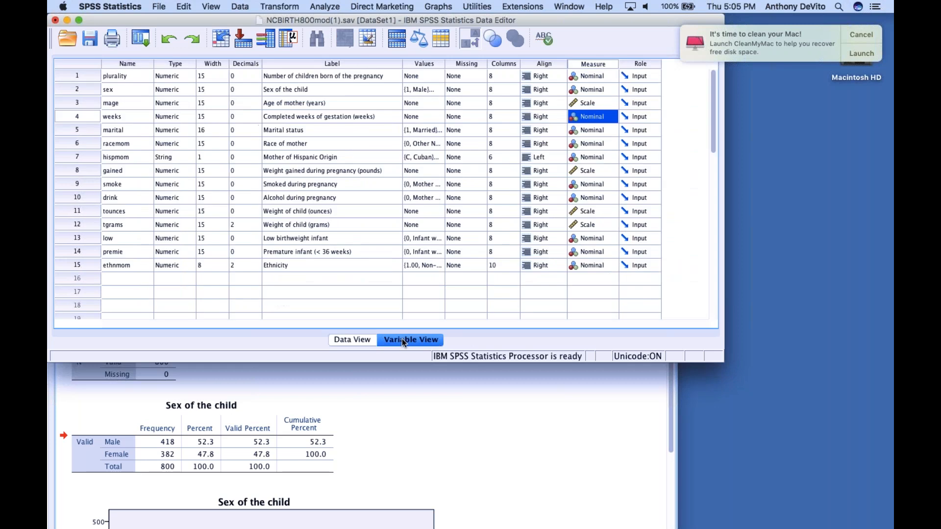
{"action": "left_click", "coordinate": [370, 340]}
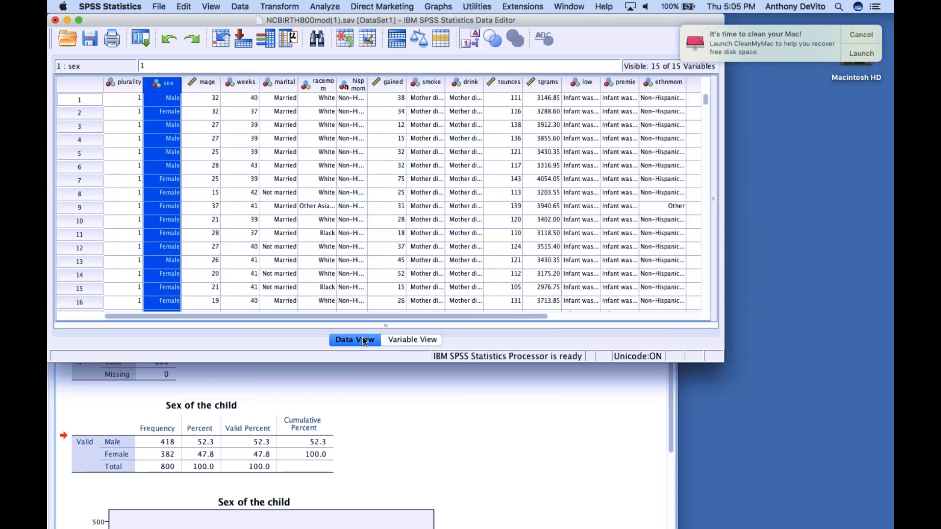
{"action": "left_click", "coordinate": [405, 340]}
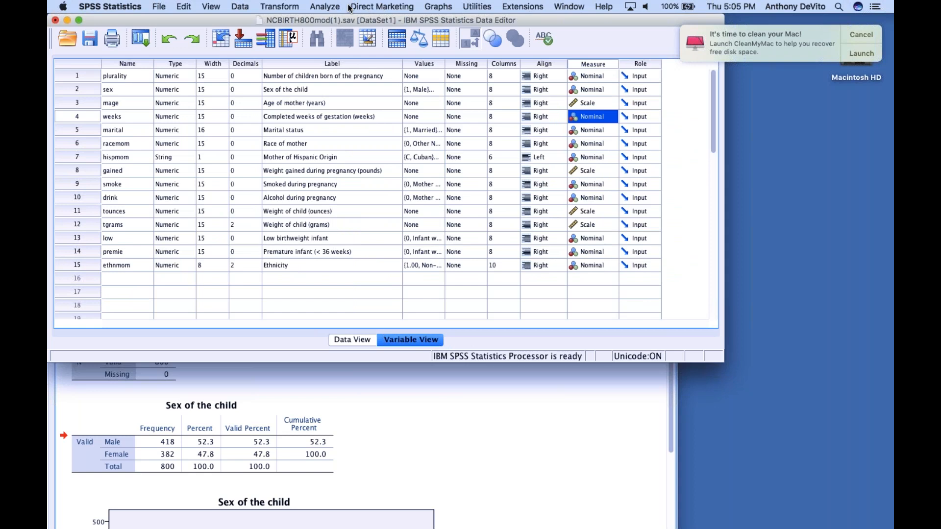
{"action": "left_click", "coordinate": [350, 340]}
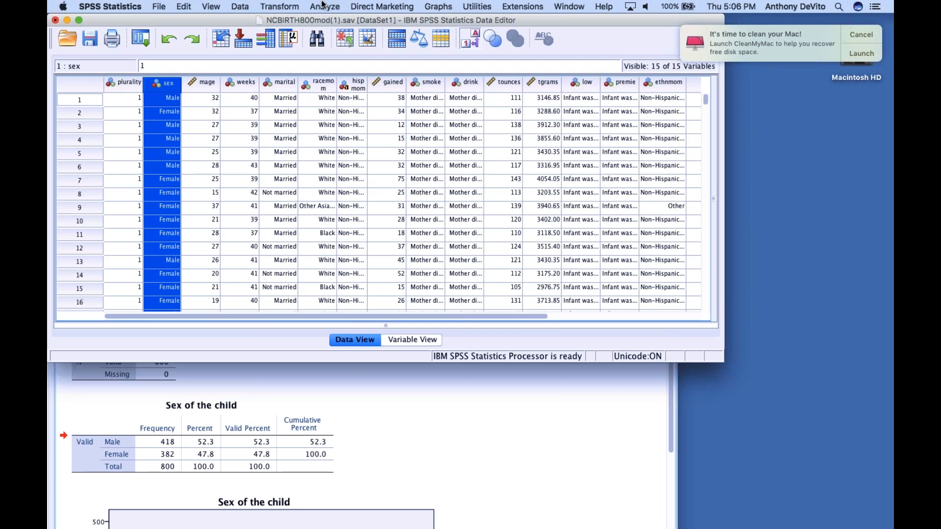
Step: Start a Descriptives analysis and add Age of mother (years) as its variable
{"action": "left_click", "coordinate": [323, 5]}
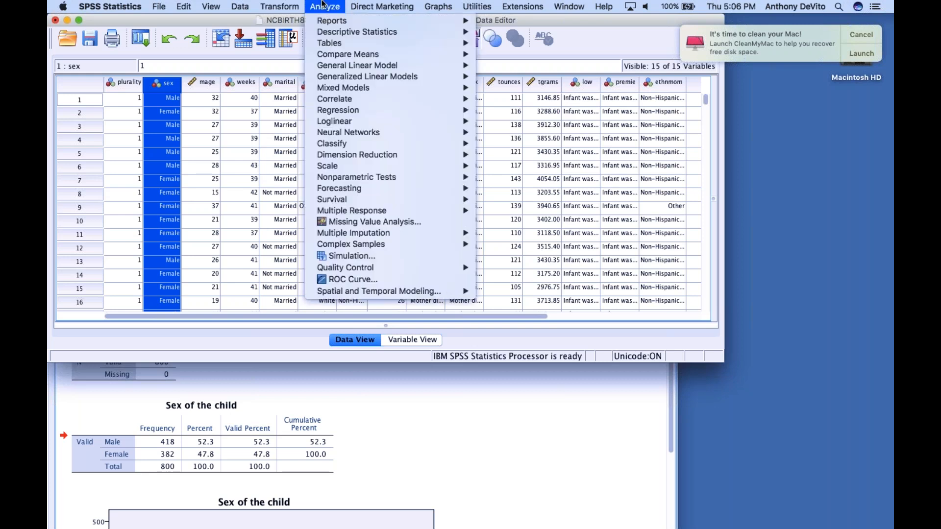
{"action": "mouse_move", "coordinate": [337, 34]}
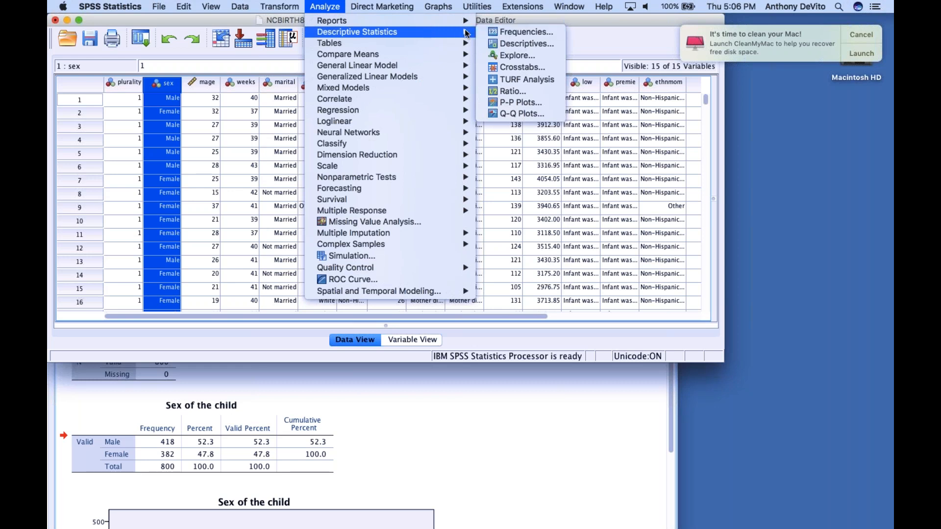
{"action": "left_click", "coordinate": [505, 44]}
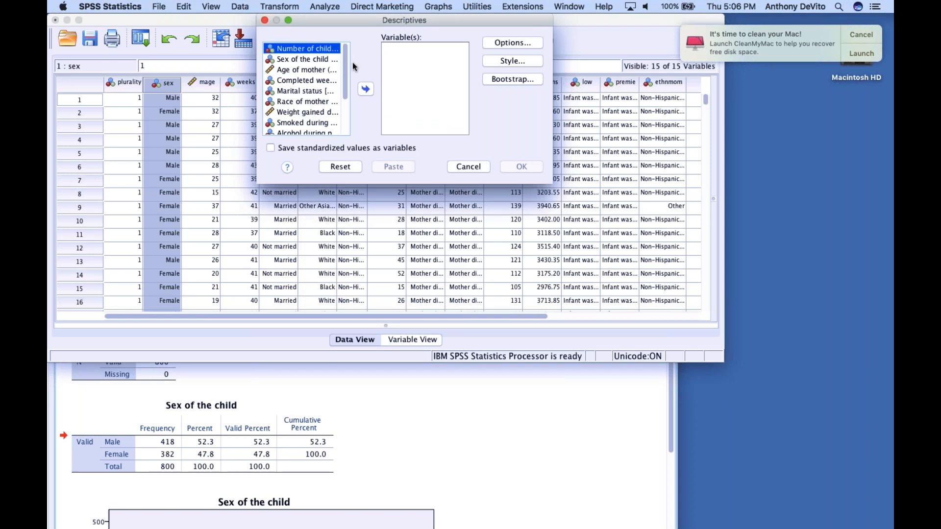
{"action": "left_click", "coordinate": [291, 68]}
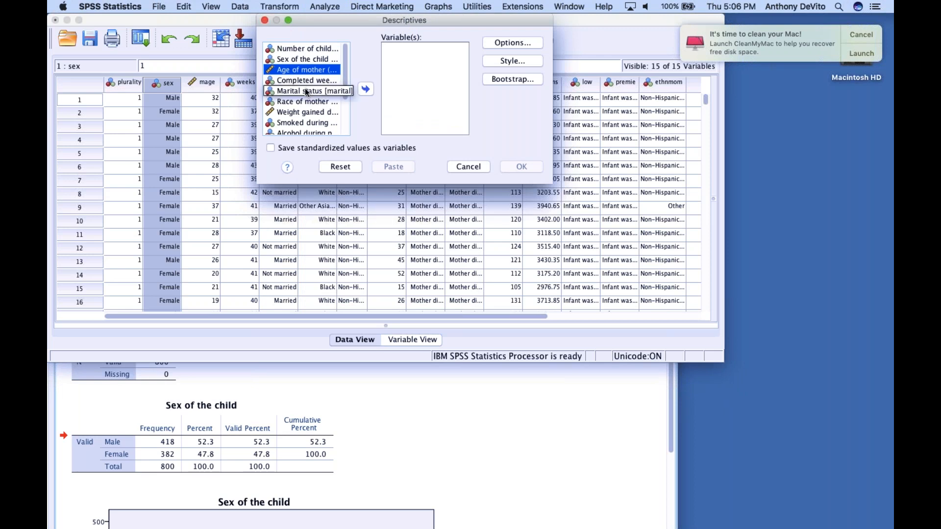
{"action": "left_click", "coordinate": [365, 89]}
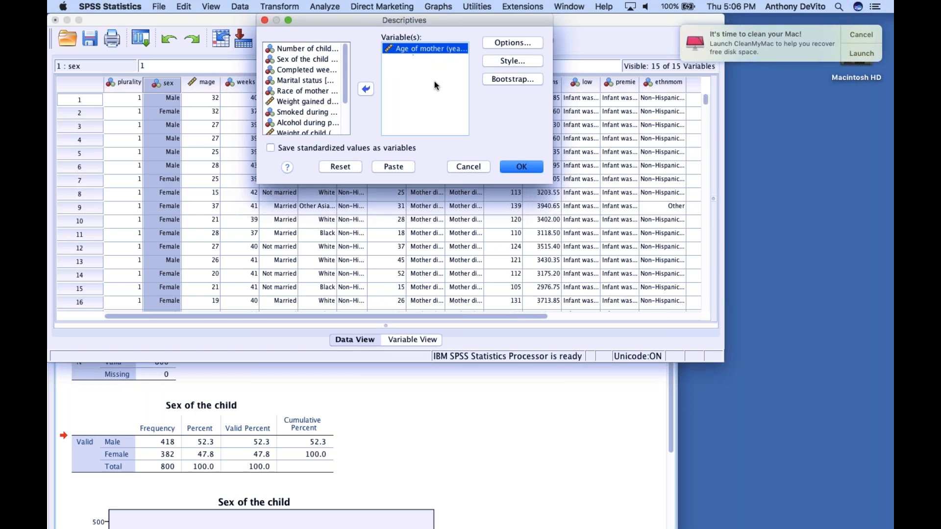
Step: Add Variance and Range to the default descriptive statistics and run the analysis
{"action": "left_click", "coordinate": [511, 43]}
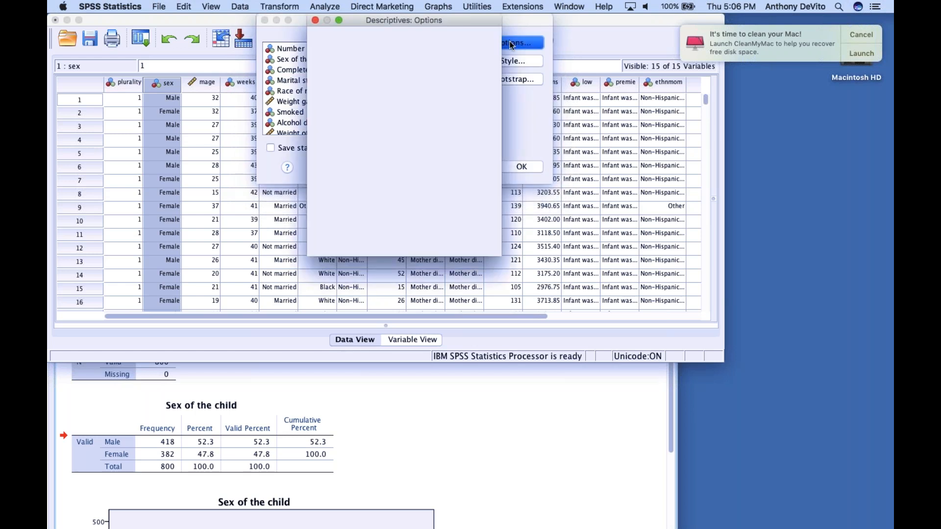
{"action": "left_click_drag", "start_coordinate": [473, 20], "coordinate": [511, 19]}
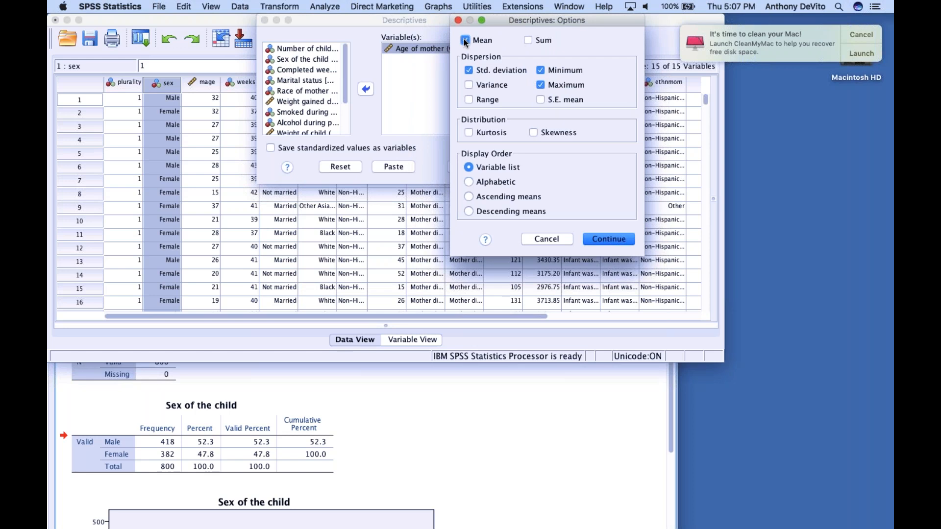
{"action": "left_click", "coordinate": [469, 87]}
{"action": "left_click", "coordinate": [469, 100]}
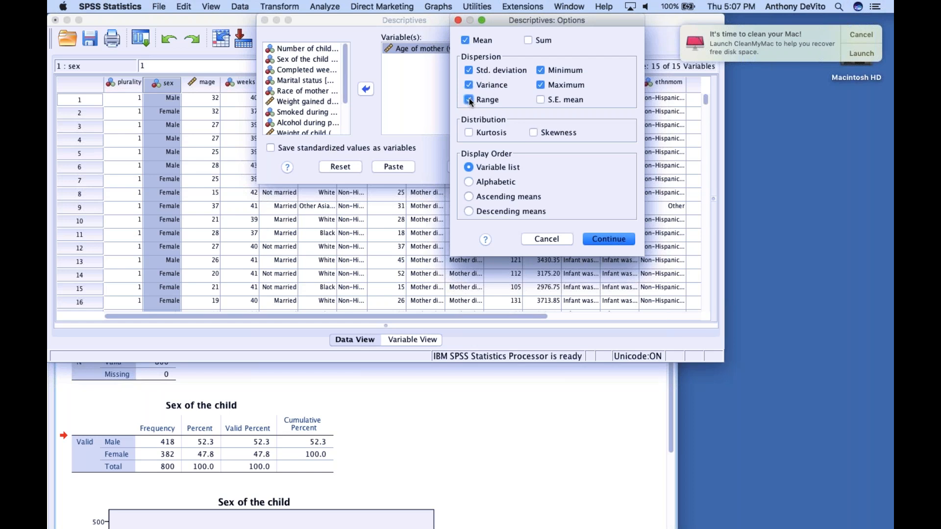
{"action": "left_click", "coordinate": [609, 239]}
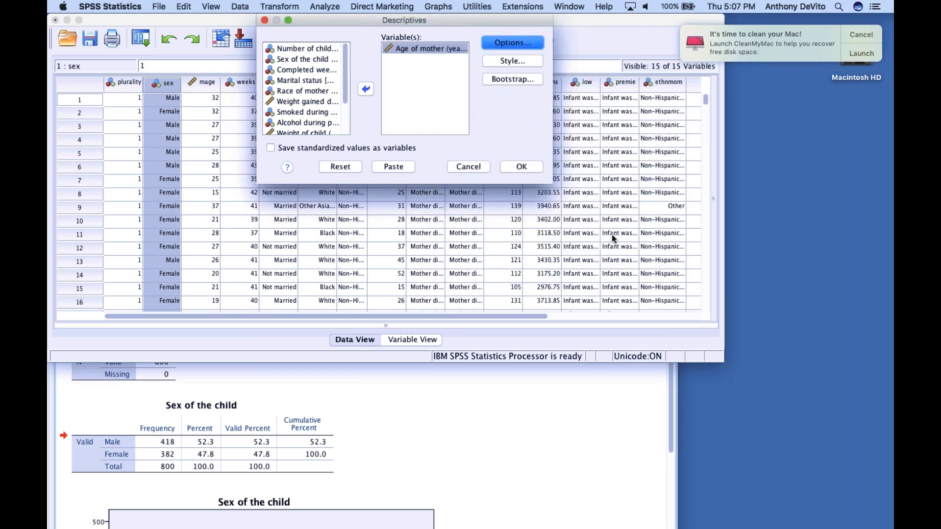
{"action": "left_click", "coordinate": [522, 167]}
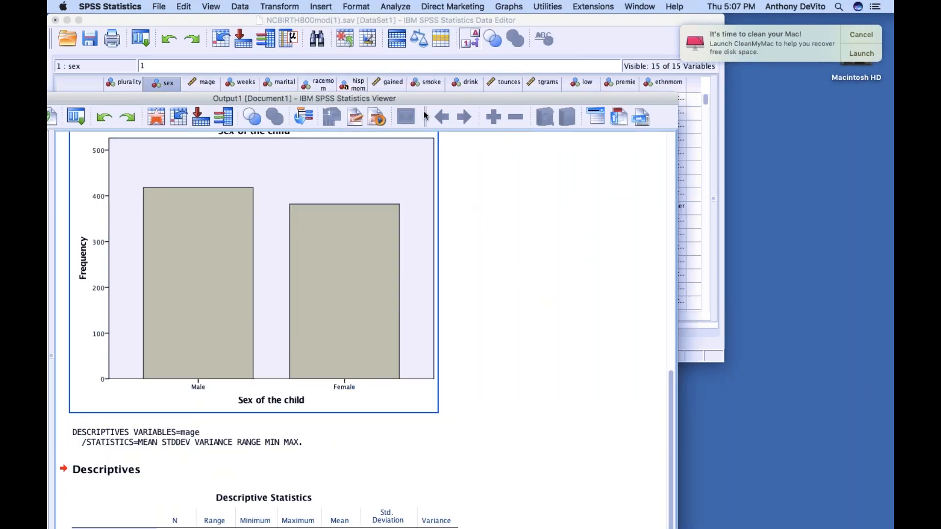
Step: Move the Data Editor aside and reposition the output window to reveal the outline and the complete Descriptives results
{"action": "left_click_drag", "start_coordinate": [325, 19], "coordinate": [369, 18]}
{"action": "left_click", "coordinate": [496, 420]}
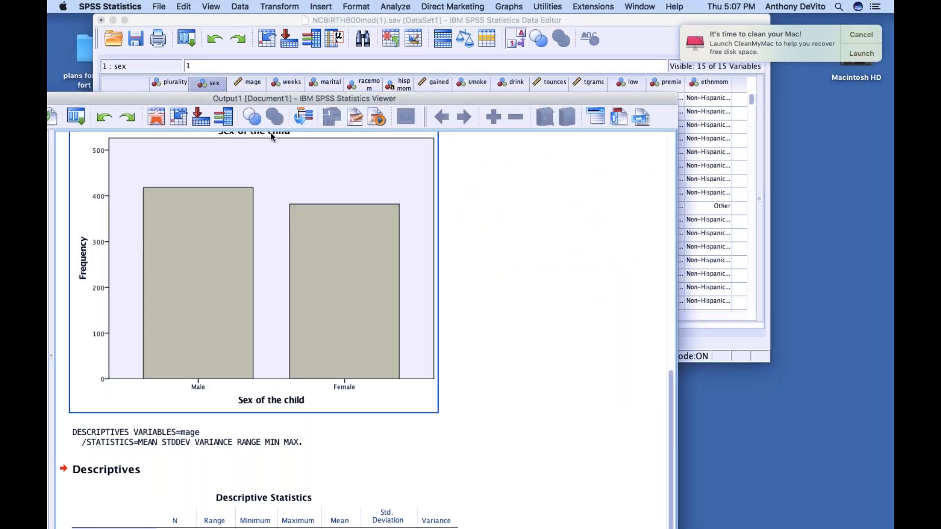
{"action": "left_click_drag", "start_coordinate": [206, 98], "coordinate": [287, 4]}
{"action": "scroll", "coordinate": [381, 195], "scroll_direction": "up", "scroll_amount": 15}
{"action": "scroll", "coordinate": [382, 196], "scroll_direction": "down", "scroll_amount": 12}
{"action": "left_click", "coordinate": [621, 297]}
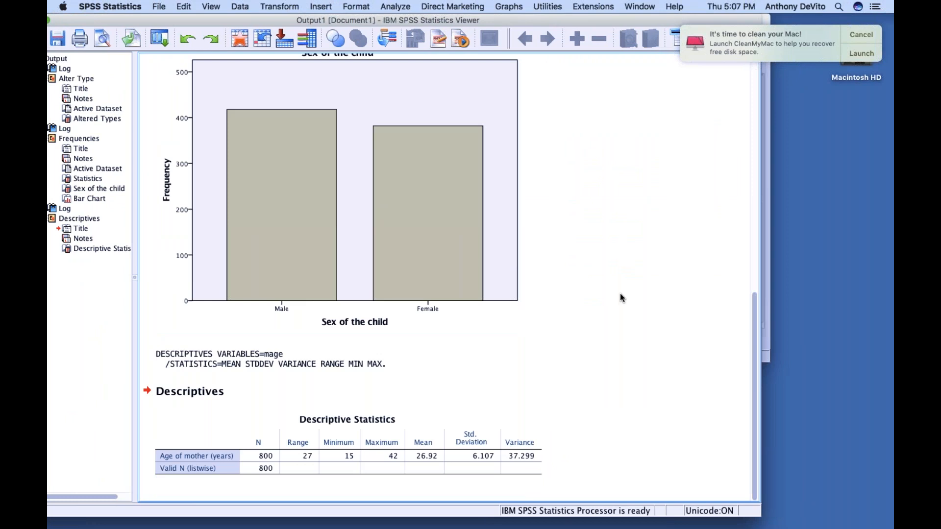
Step: Review the accumulated output and use the outline to jump to the Alter Type block and the Log entry above Descriptives
{"action": "left_click", "coordinate": [459, 255]}
{"action": "scroll", "coordinate": [278, 157], "scroll_direction": "up", "scroll_amount": 10}
{"action": "left_click", "coordinate": [273, 110]}
{"action": "scroll", "coordinate": [272, 110], "scroll_direction": "down", "scroll_amount": 7}
{"action": "scroll", "coordinate": [343, 275], "scroll_direction": "down", "scroll_amount": 3}
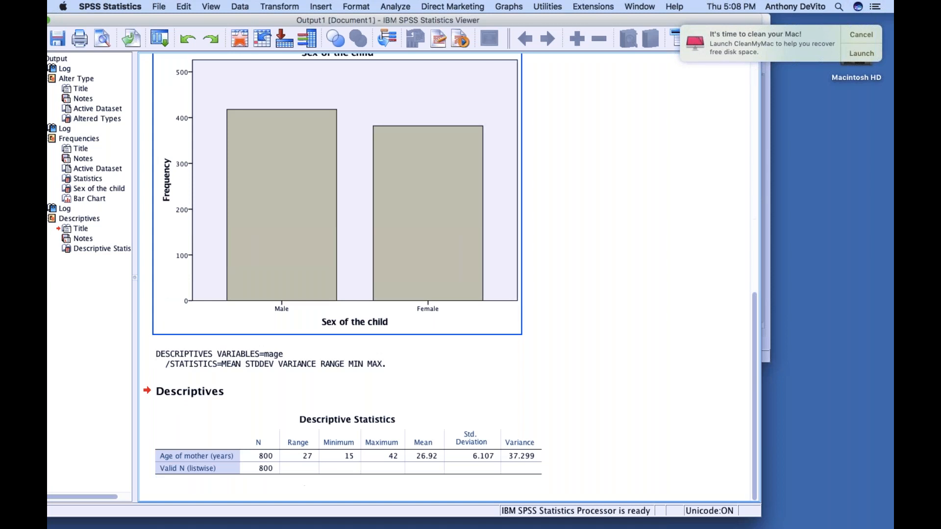
{"action": "left_click", "coordinate": [70, 79]}
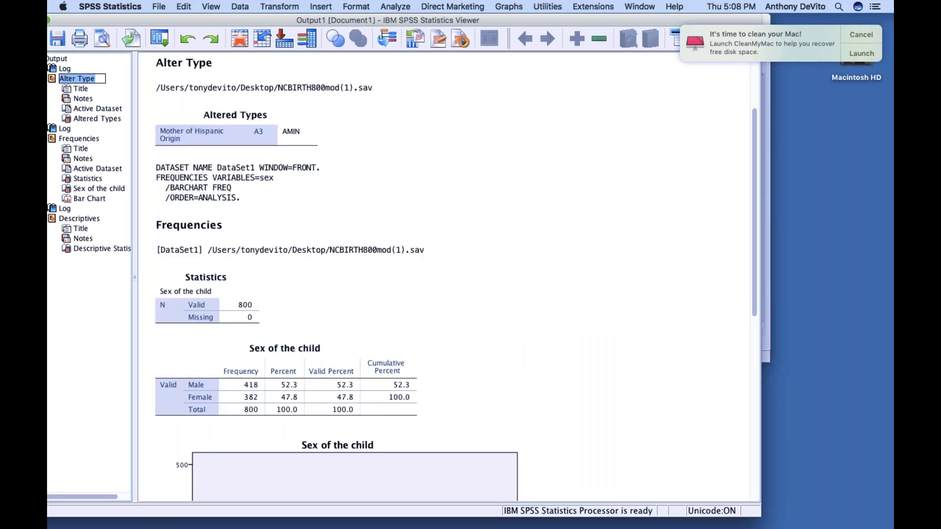
{"action": "left_click", "coordinate": [52, 80]}
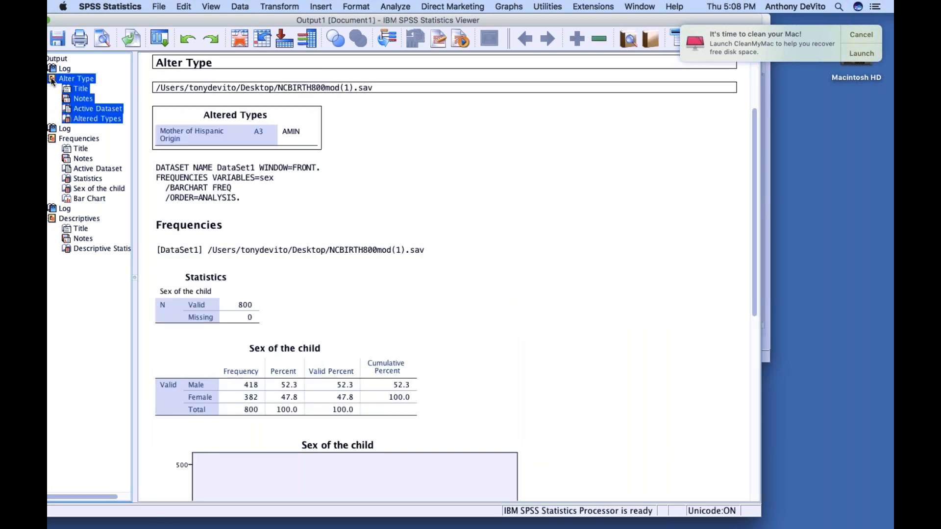
{"action": "left_click", "coordinate": [59, 210]}
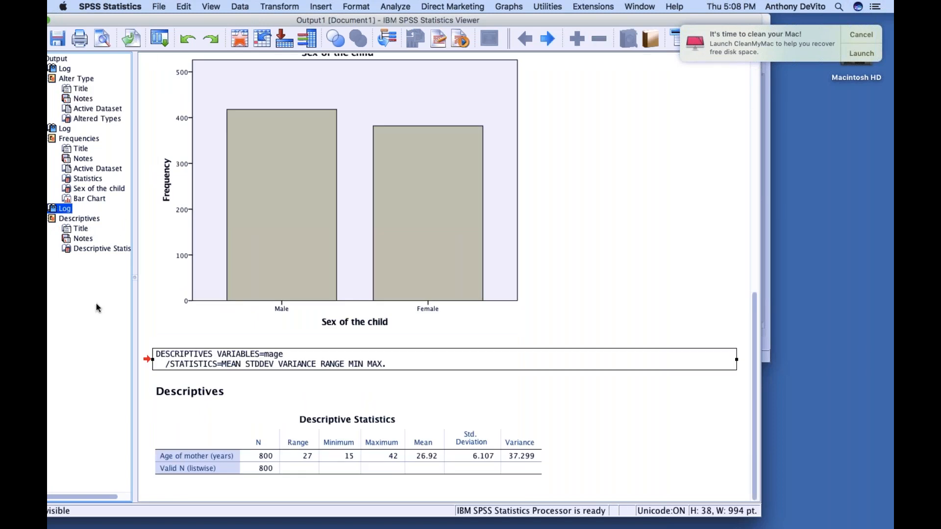
Step: Examine the Descriptive Statistics table for the mother's age, selecting it and clearing the selection
{"action": "left_click", "coordinate": [571, 253]}
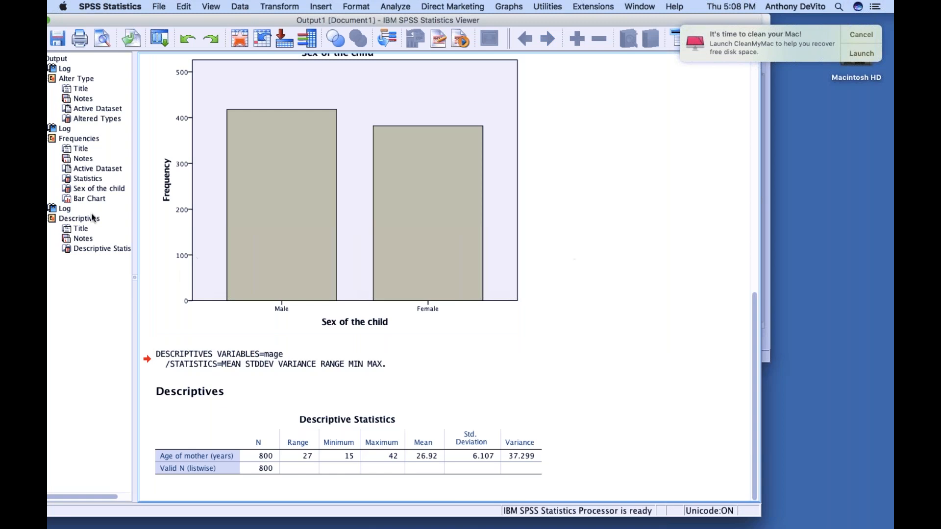
{"action": "left_click", "coordinate": [433, 252]}
{"action": "scroll", "coordinate": [433, 252], "scroll_direction": "down", "scroll_amount": 2}
{"action": "left_click", "coordinate": [438, 478]}
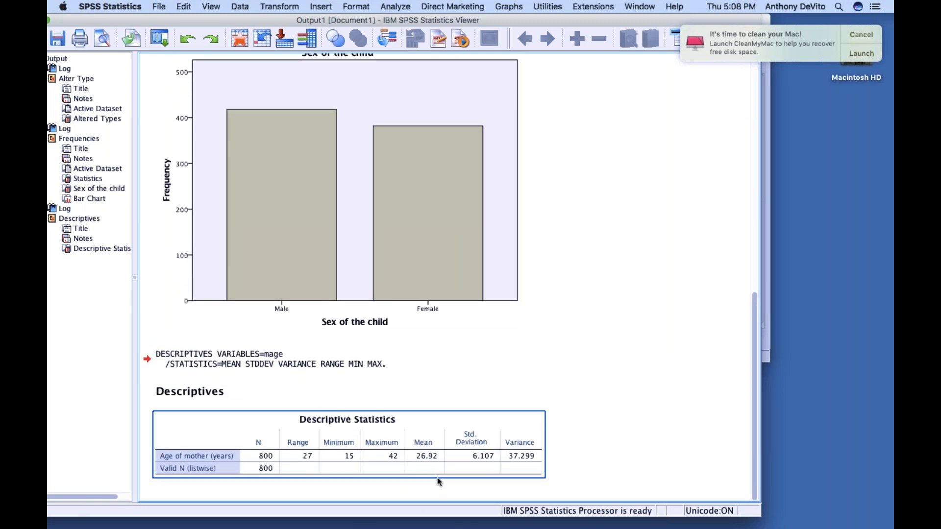
{"action": "left_click", "coordinate": [433, 395]}
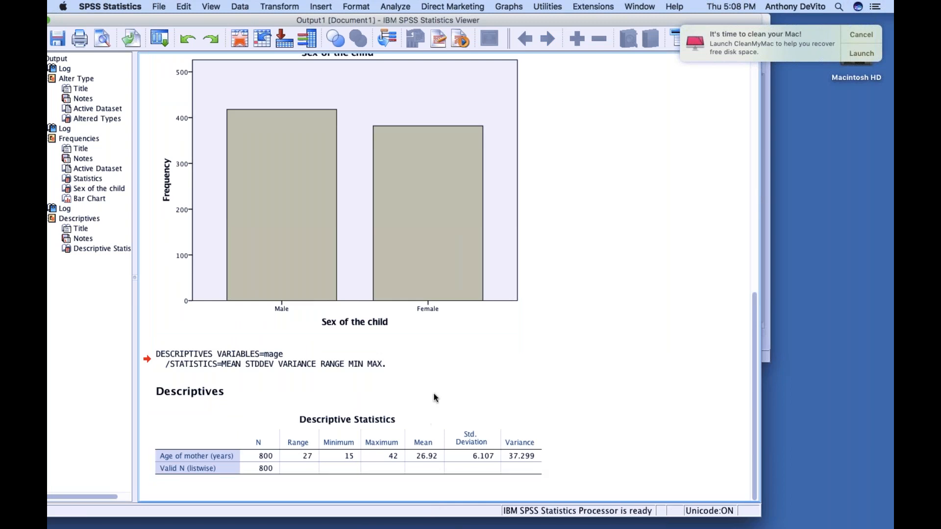
Step: Shorten the output window to clear space below it, and start an Explore analysis with Age of mother as the dependent variable
{"action": "left_click_drag", "start_coordinate": [435, 517], "coordinate": [451, 371]}
{"action": "scroll", "coordinate": [448, 311], "scroll_direction": "down", "scroll_amount": 8}
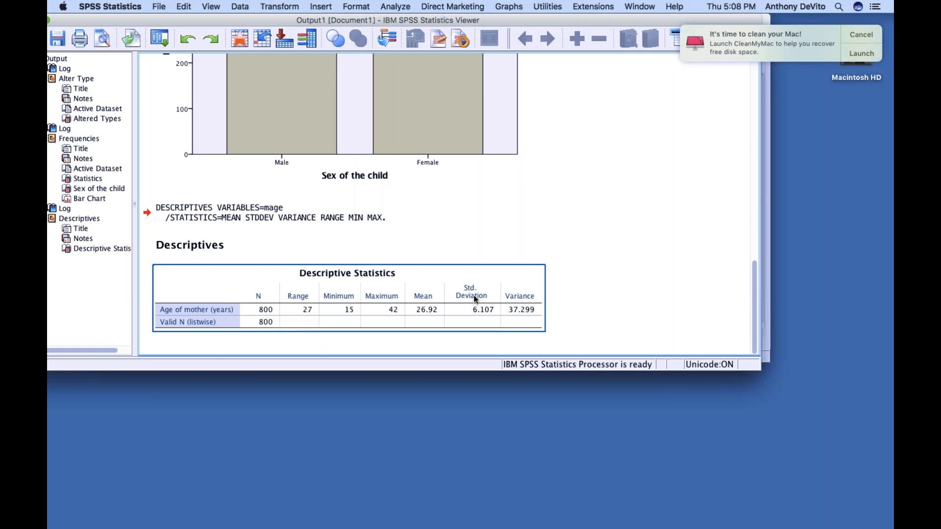
{"action": "left_click", "coordinate": [395, 6]}
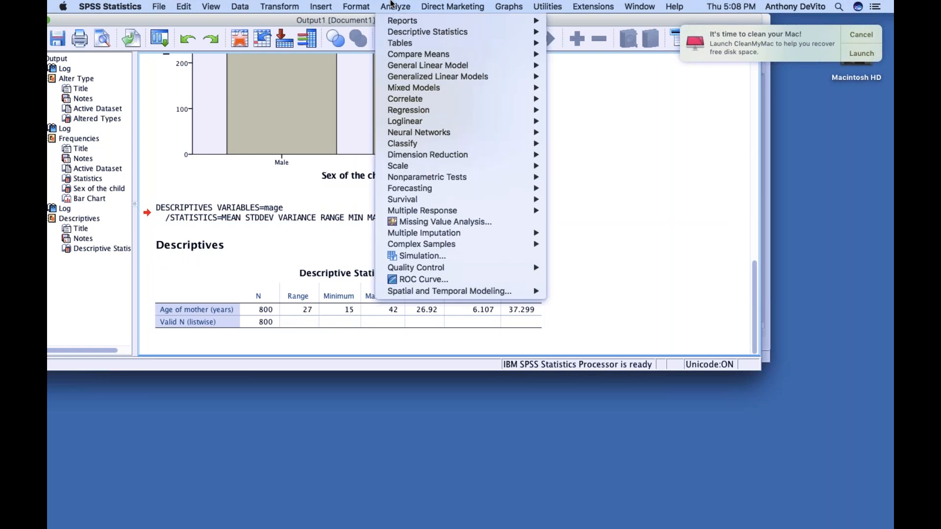
{"action": "mouse_move", "coordinate": [428, 30]}
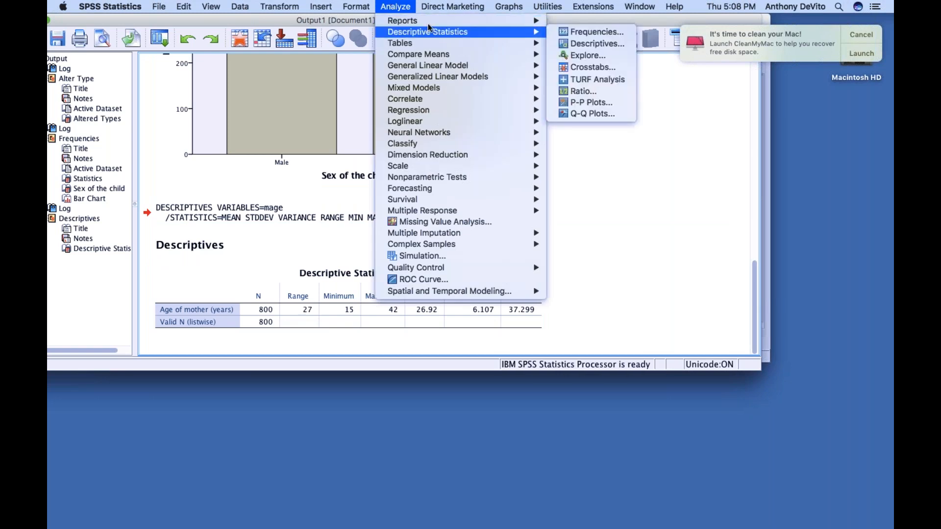
{"action": "left_click", "coordinate": [572, 54]}
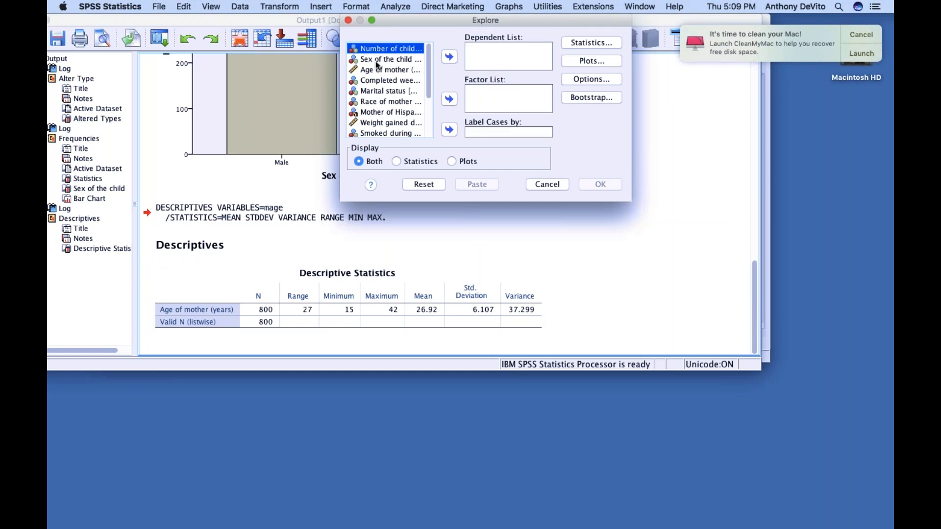
{"action": "left_click", "coordinate": [373, 72]}
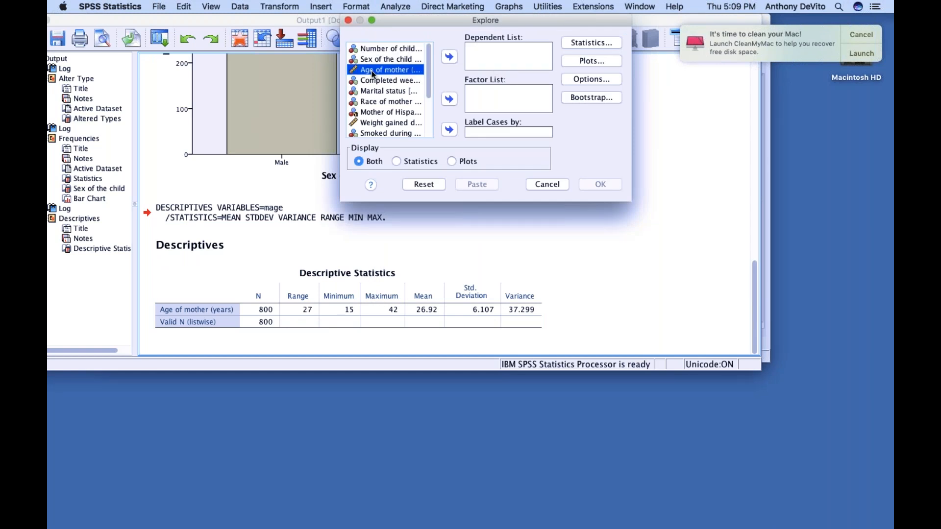
{"action": "left_click", "coordinate": [450, 57]}
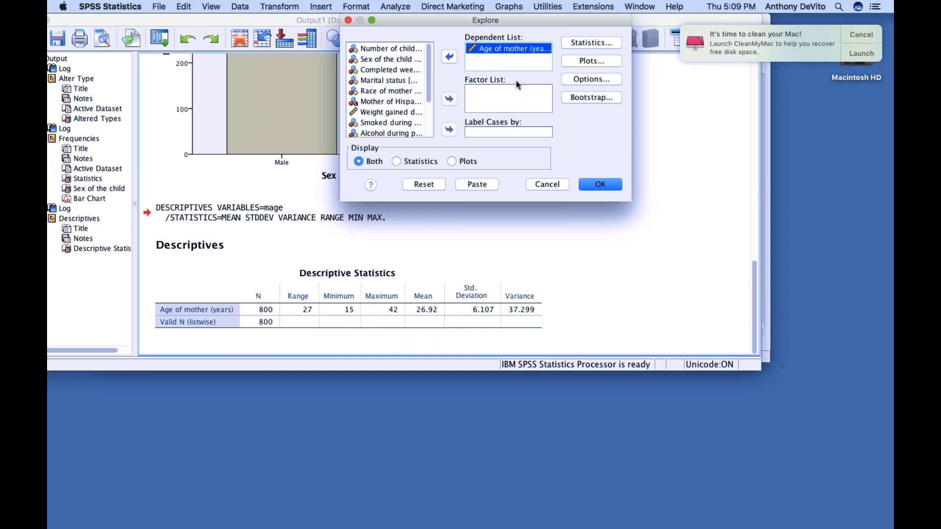
Step: Keep Descriptives with a 95% confidence interval for the mean, and run Explore with a histogram added to the plots
{"action": "left_click", "coordinate": [587, 44]}
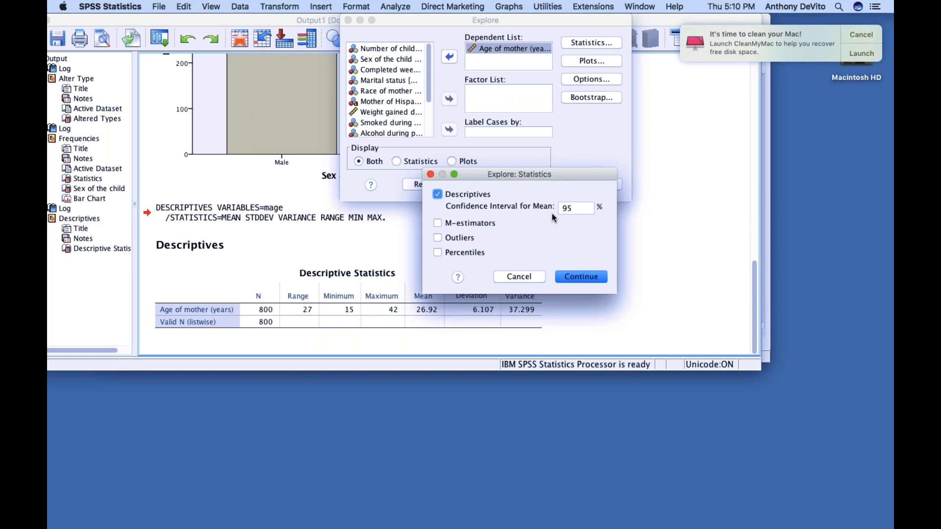
{"action": "left_click", "coordinate": [581, 277]}
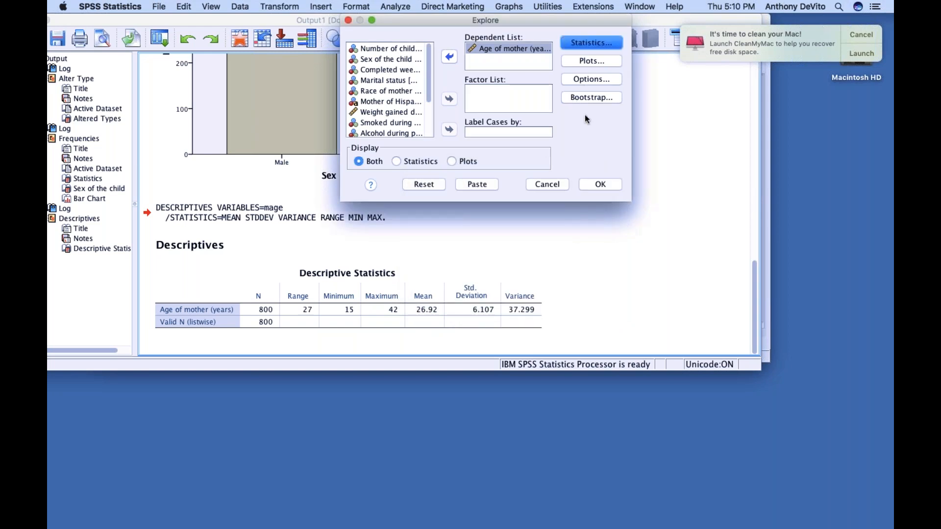
{"action": "left_click", "coordinate": [580, 62]}
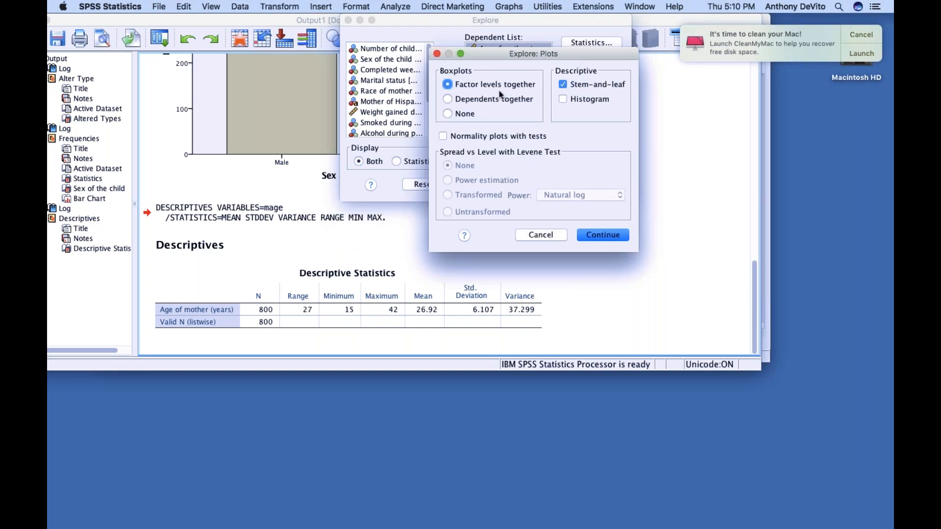
{"action": "left_click", "coordinate": [564, 100]}
{"action": "left_click", "coordinate": [596, 235]}
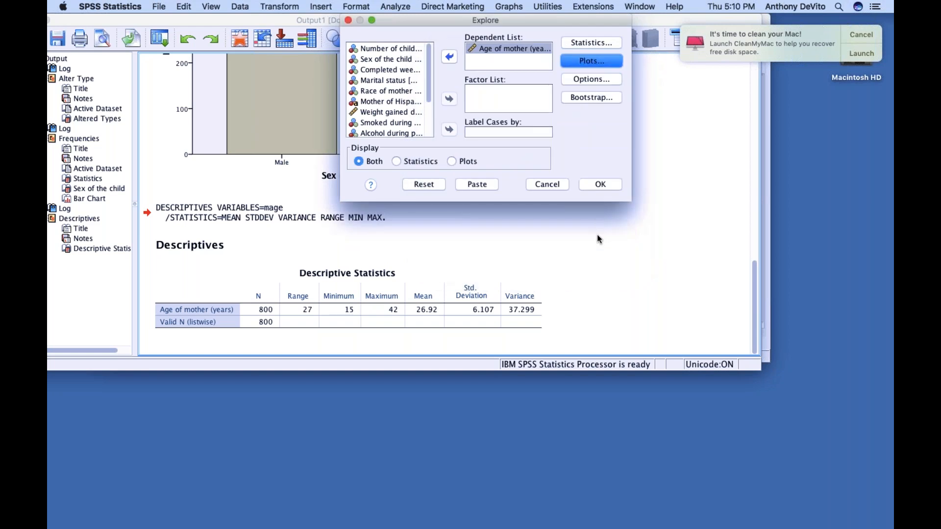
{"action": "left_click", "coordinate": [600, 185]}
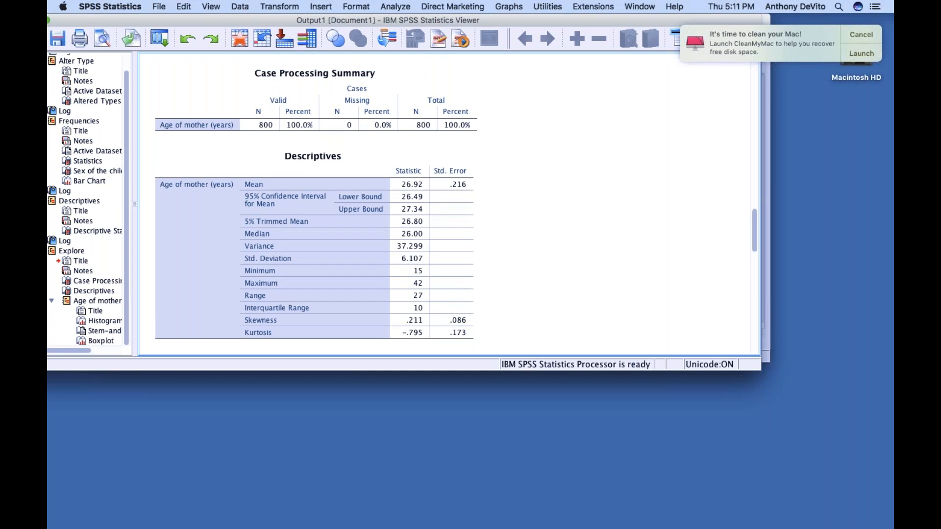
Step: Examine the Explore output for the mother's age, from the Case Processing Summary and Descriptives table down to the histogram
{"action": "scroll", "coordinate": [449, 204], "scroll_direction": "up", "scroll_amount": 3}
{"action": "scroll", "coordinate": [449, 204], "scroll_direction": "down", "scroll_amount": 1}
{"action": "scroll", "coordinate": [449, 204], "scroll_direction": "up", "scroll_amount": 1}
{"action": "scroll", "coordinate": [449, 204], "scroll_direction": "down", "scroll_amount": 1}
{"action": "scroll", "coordinate": [409, 244], "scroll_direction": "down", "scroll_amount": 2}
{"action": "left_click", "coordinate": [413, 170]}
{"action": "scroll", "coordinate": [414, 170], "scroll_direction": "down", "scroll_amount": 4}
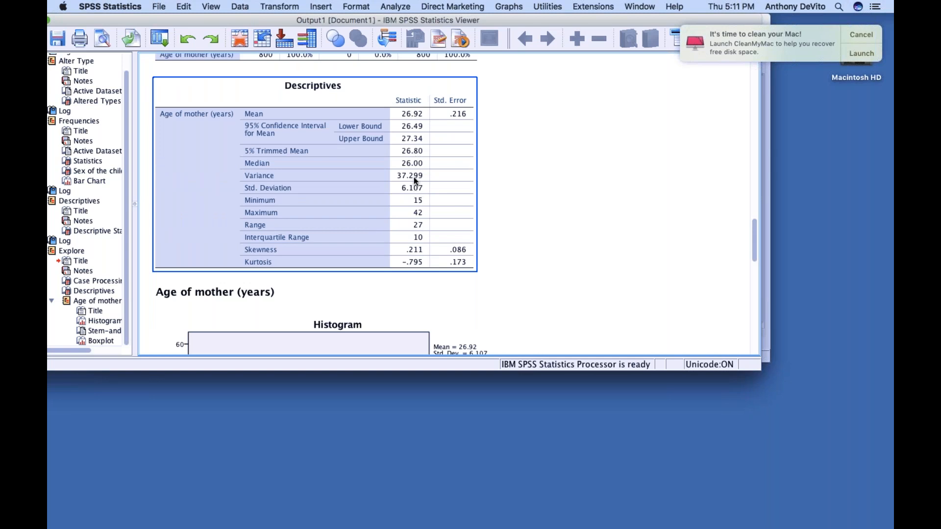
{"action": "scroll", "coordinate": [434, 195], "scroll_direction": "down", "scroll_amount": 1}
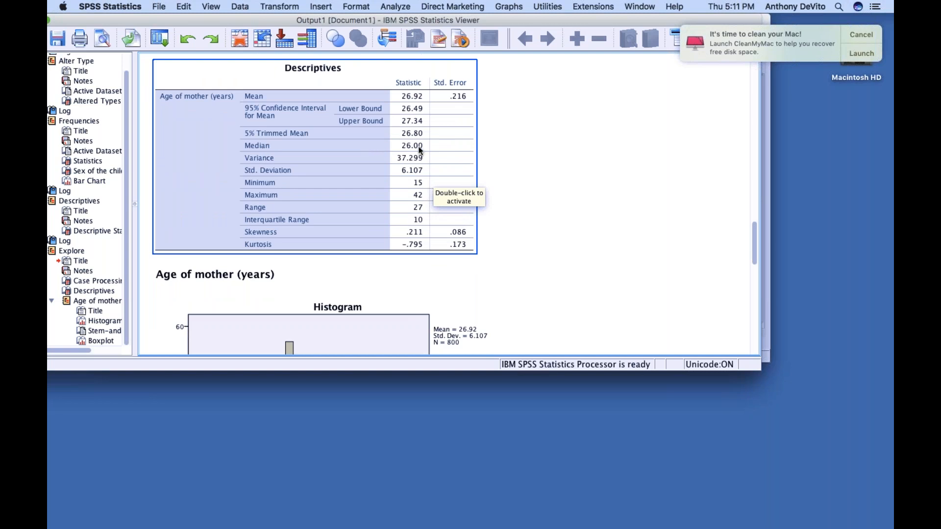
{"action": "scroll", "coordinate": [410, 208], "scroll_direction": "down", "scroll_amount": 3}
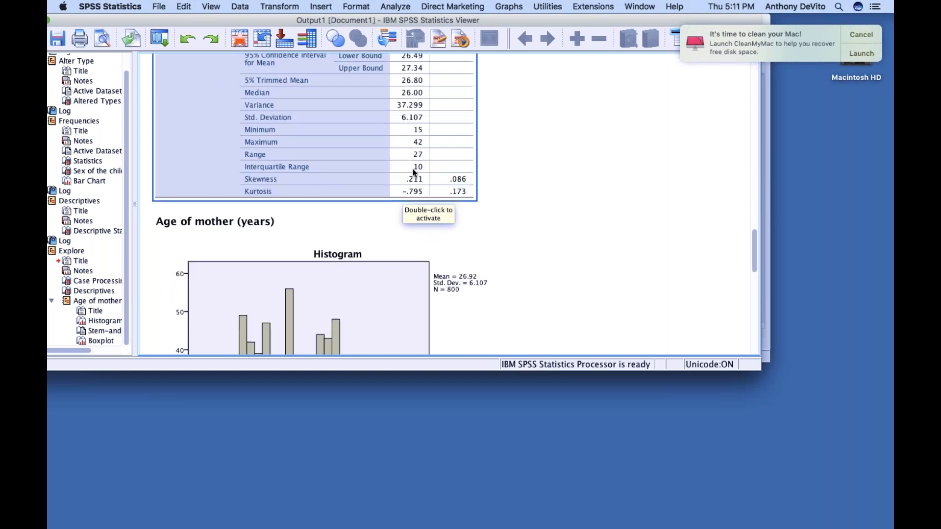
{"action": "scroll", "coordinate": [577, 187], "scroll_direction": "down", "scroll_amount": 12}
{"action": "scroll", "coordinate": [577, 186], "scroll_direction": "up", "scroll_amount": 1}
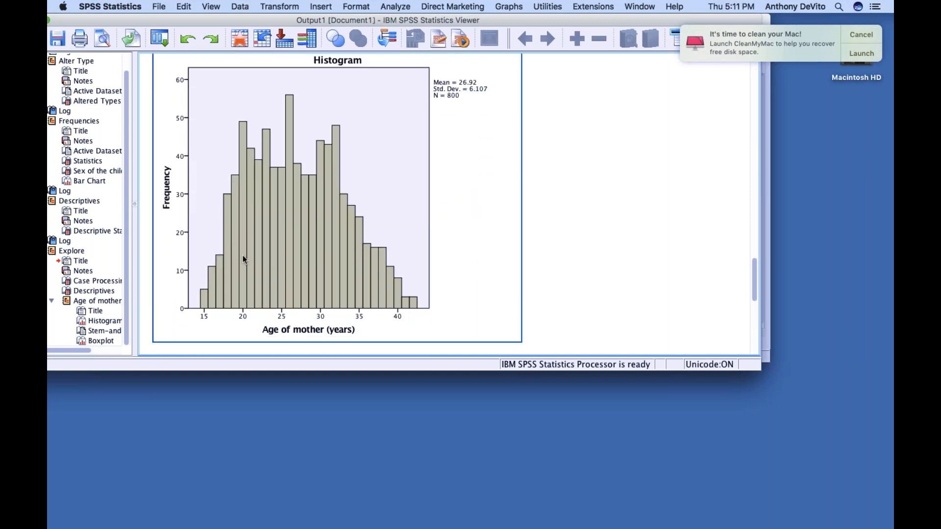